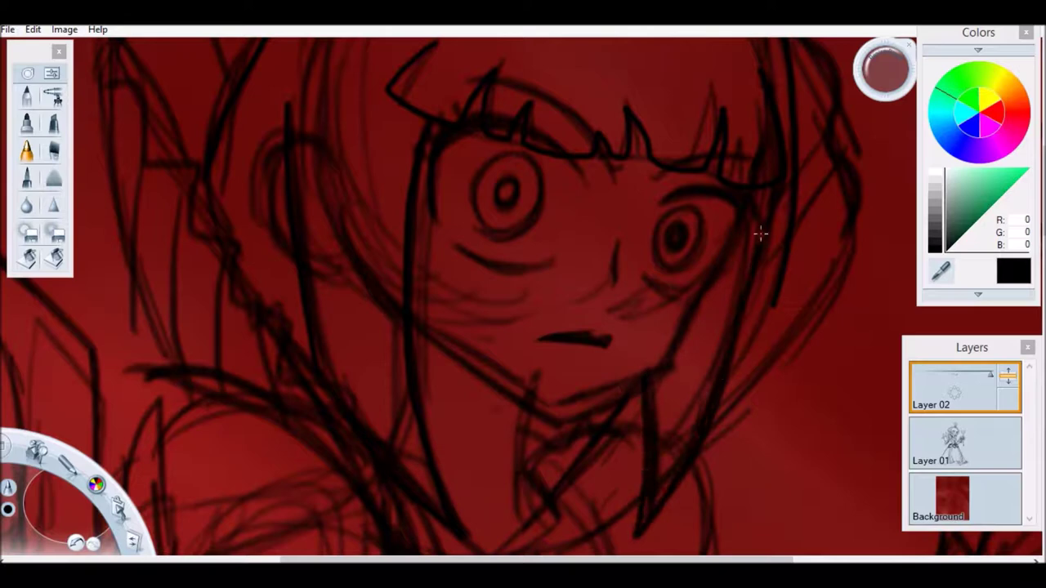
# Step: Ink the character's eyes, under-eye lines and mouth in black, then the neck line and the shoulder puff beside the staff arm
pyautogui.scroll(3, 767, 193)
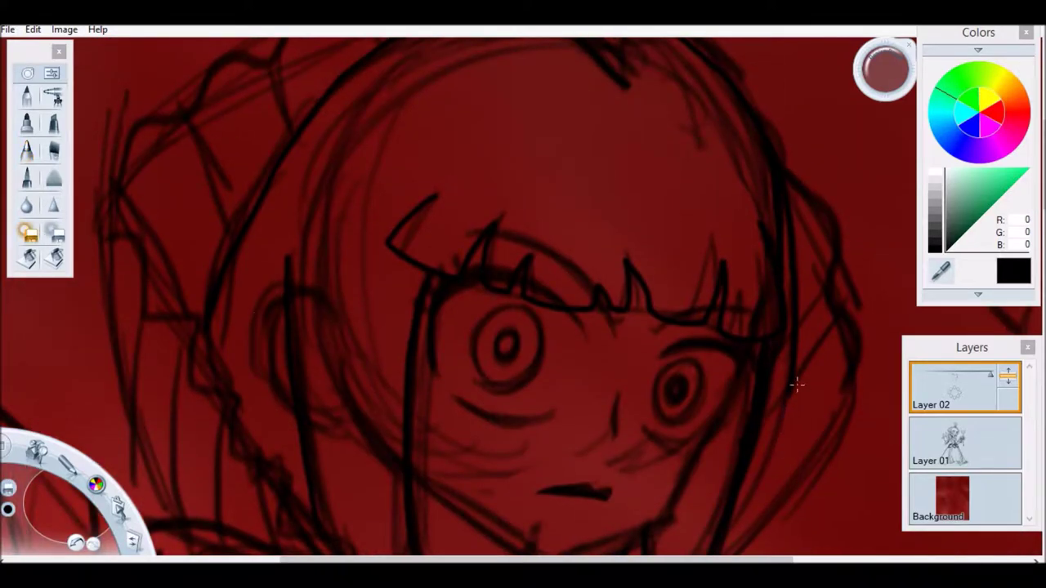
pyautogui.scroll(-3, 442, 303)
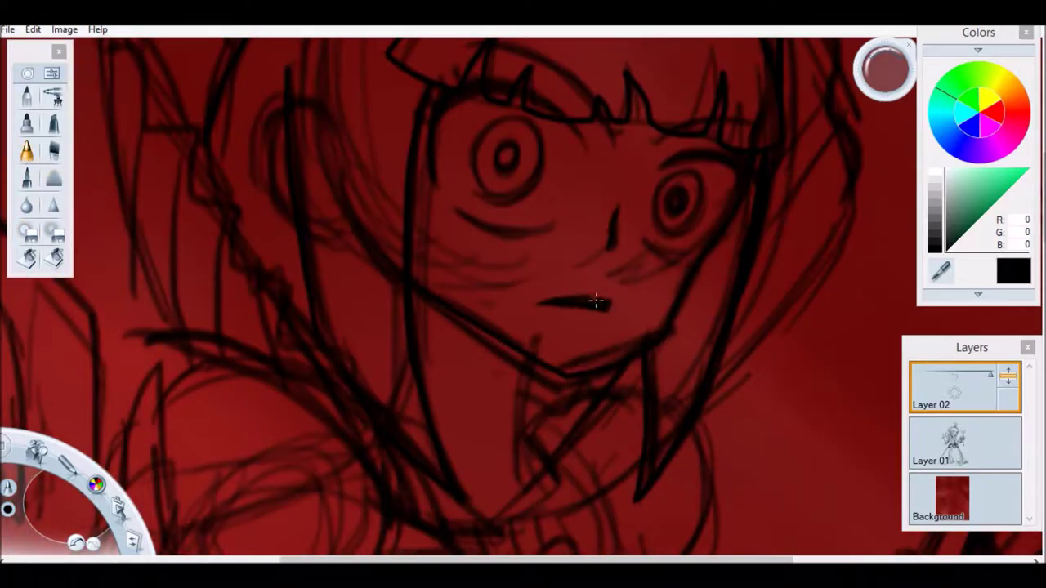
pyautogui.moveTo(583, 147); pyautogui.dragTo(530, 87)
pyautogui.moveTo(426, 151); pyautogui.dragTo(467, 103)
pyautogui.moveTo(456, 212); pyautogui.dragTo(558, 224)
pyautogui.moveTo(642, 242); pyautogui.dragTo(695, 260)
pyautogui.moveTo(658, 197); pyautogui.dragTo(682, 233)
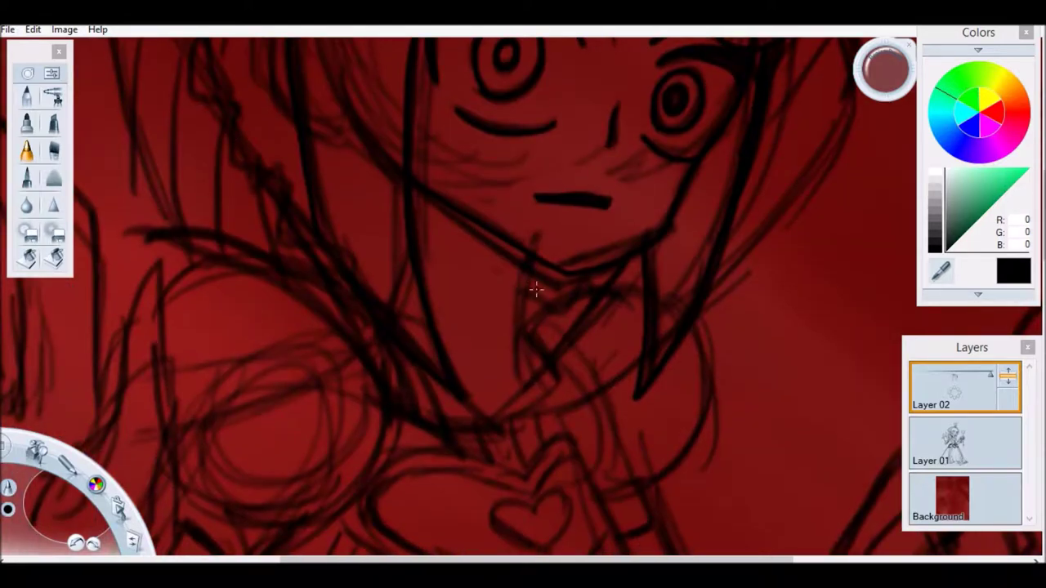
pyautogui.moveTo(533, 276); pyautogui.dragTo(518, 373)
pyautogui.moveTo(692, 338)
pyautogui.mouseDown()
pyautogui.moveTo(694, 449)
pyautogui.moveTo(605, 499)
pyautogui.mouseUp()
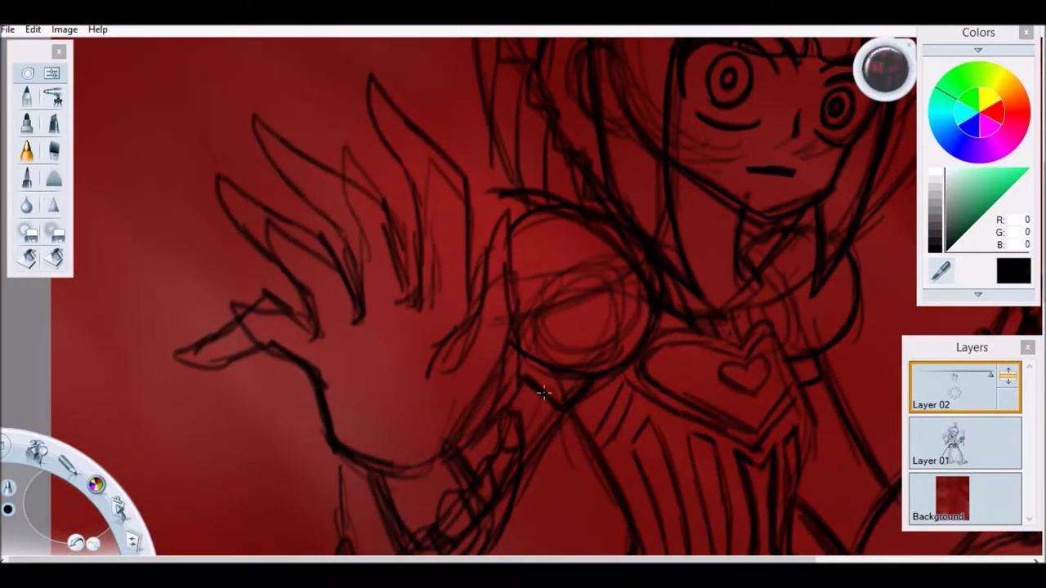
# Step: Ink the raised hand with its pointed fingers and the ruffled cuff around its wrist
pyautogui.moveTo(423, 442)
pyautogui.mouseDown()
pyautogui.moveTo(501, 389)
pyautogui.moveTo(506, 211)
pyautogui.moveTo(435, 368)
pyautogui.moveTo(468, 285)
pyautogui.moveTo(408, 296)
pyautogui.mouseUp()
pyautogui.moveTo(255, 115)
pyautogui.mouseDown()
pyautogui.moveTo(365, 245)
pyautogui.moveTo(282, 215)
pyautogui.moveTo(229, 302)
pyautogui.moveTo(390, 470)
pyautogui.mouseUp()
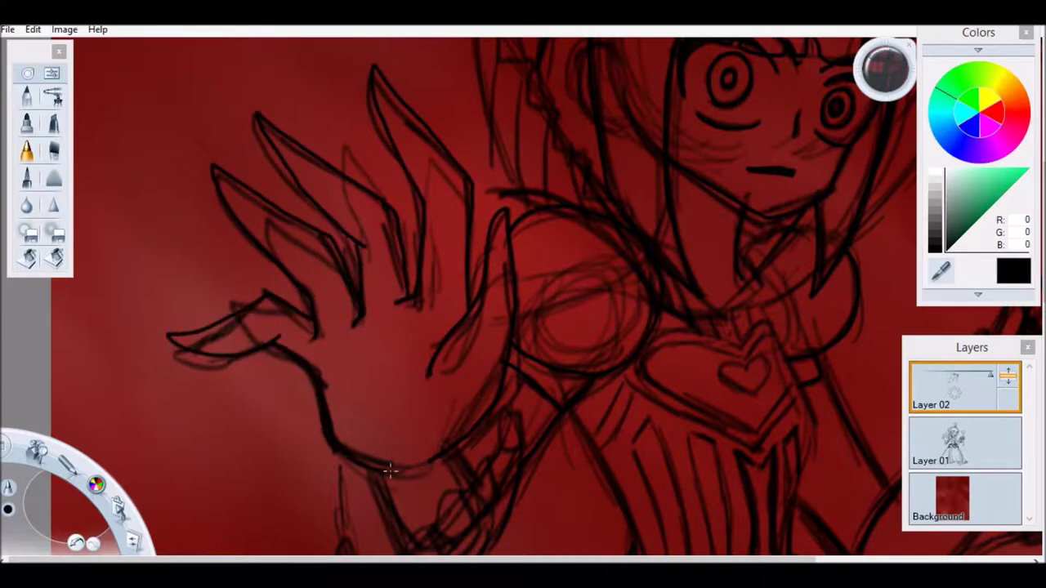
pyautogui.scroll(-3, 523, 294)
pyautogui.moveTo(337, 241); pyautogui.dragTo(343, 331)
pyautogui.moveTo(474, 347); pyautogui.dragTo(369, 421)
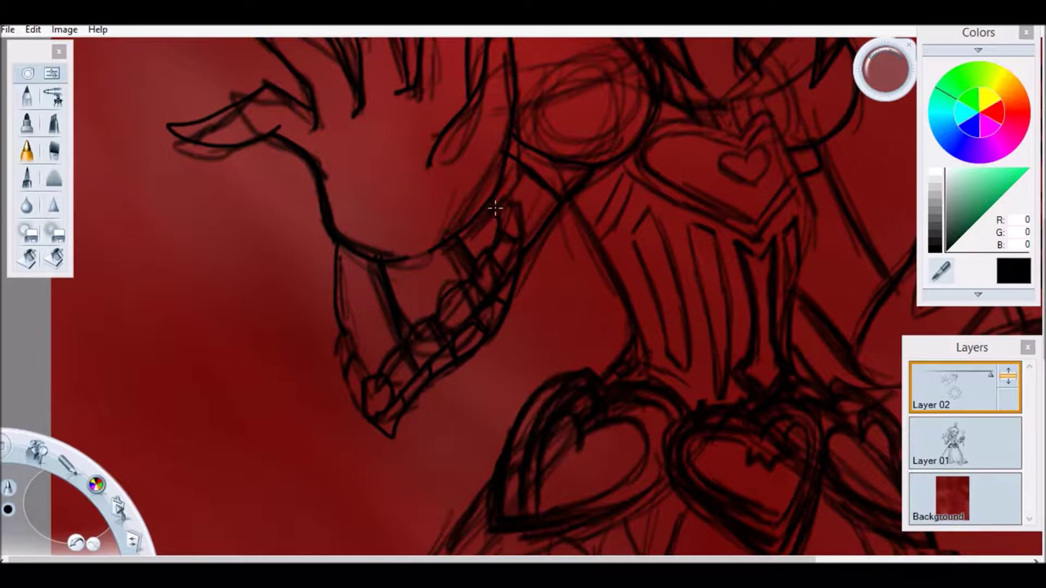
# Step: Ink the upper arm, elbow and forearm outline of the arm that holds the staff
pyautogui.scroll(-5, 398, 332)
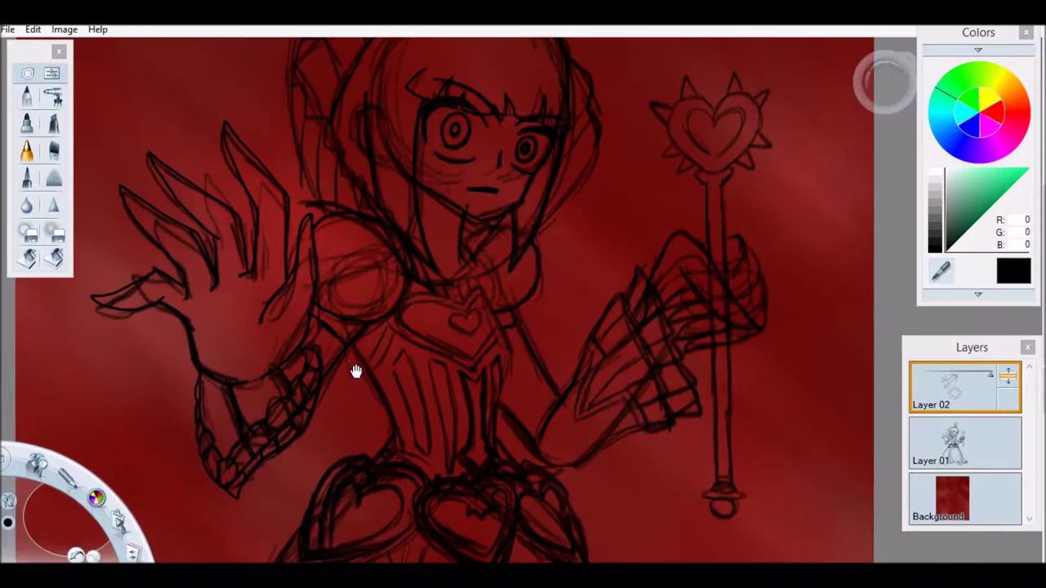
pyautogui.scroll(5, 355, 368)
pyautogui.moveTo(490, 229); pyautogui.dragTo(588, 381)
pyautogui.moveTo(670, 257); pyautogui.dragTo(744, 489)
pyautogui.scroll(2, 595, 229)
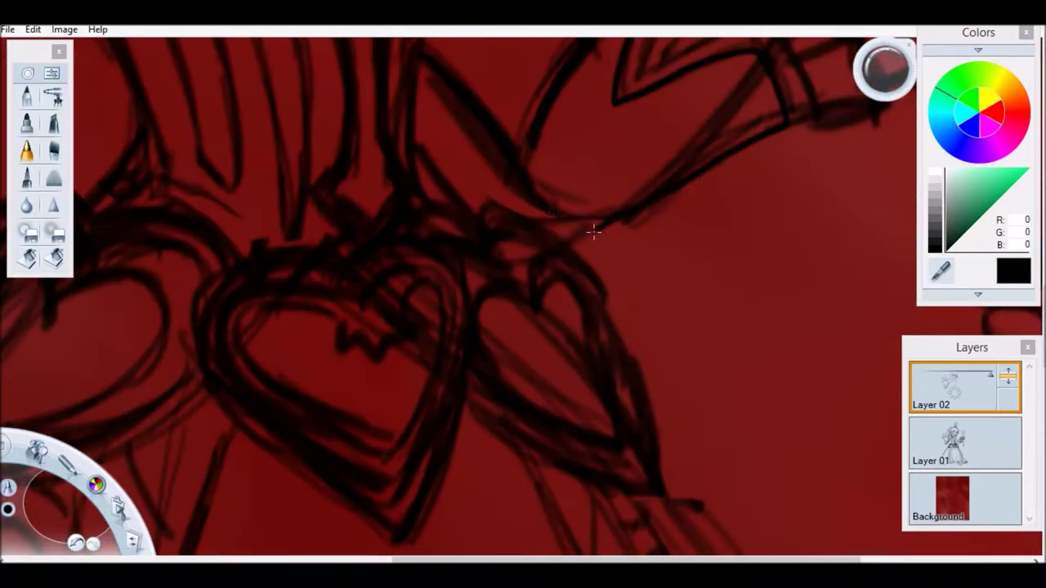
pyautogui.scroll(-3, 665, 140)
pyautogui.moveTo(666, 140); pyautogui.dragTo(657, 154)
# Step: Ink the pleated cuff and the fingers gripping the staff
pyautogui.scroll(2, 656, 154)
pyautogui.scroll(3, 439, 222)
pyautogui.moveTo(439, 221)
pyautogui.mouseDown()
pyautogui.moveTo(487, 287)
pyautogui.moveTo(586, 311)
pyautogui.moveTo(620, 424)
pyautogui.moveTo(658, 491)
pyautogui.mouseUp()
pyautogui.moveTo(515, 140)
pyautogui.mouseDown()
pyautogui.moveTo(602, 264)
pyautogui.moveTo(647, 460)
pyautogui.moveTo(711, 470)
pyautogui.mouseUp()
pyautogui.scroll(3, 711, 470)
pyautogui.hscroll(3, 556, 205)
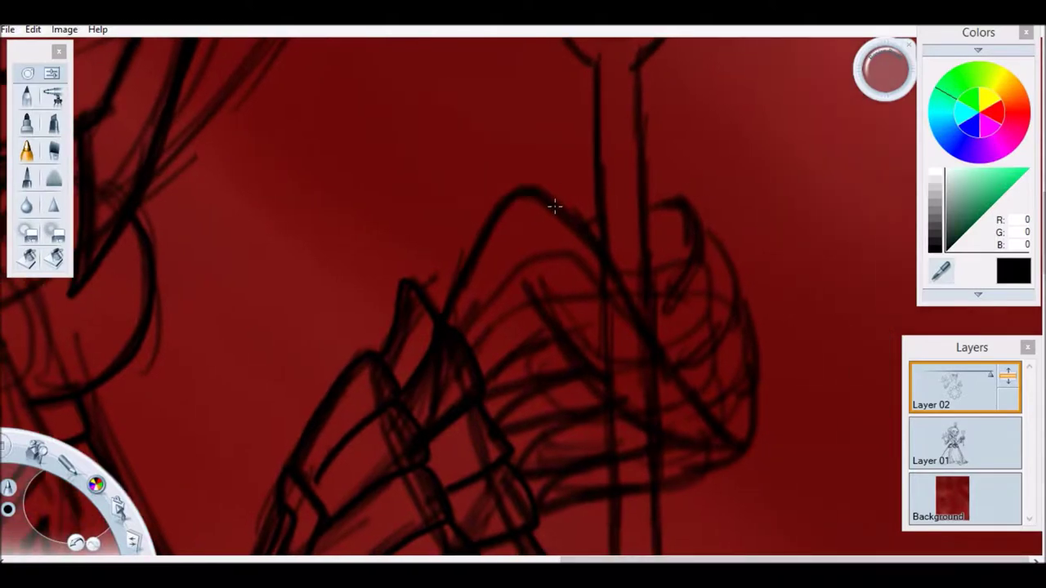
pyautogui.moveTo(581, 203)
pyautogui.mouseDown()
pyautogui.moveTo(665, 298)
pyautogui.moveTo(678, 377)
pyautogui.moveTo(751, 432)
pyautogui.moveTo(659, 443)
pyautogui.moveTo(535, 391)
pyautogui.mouseUp()
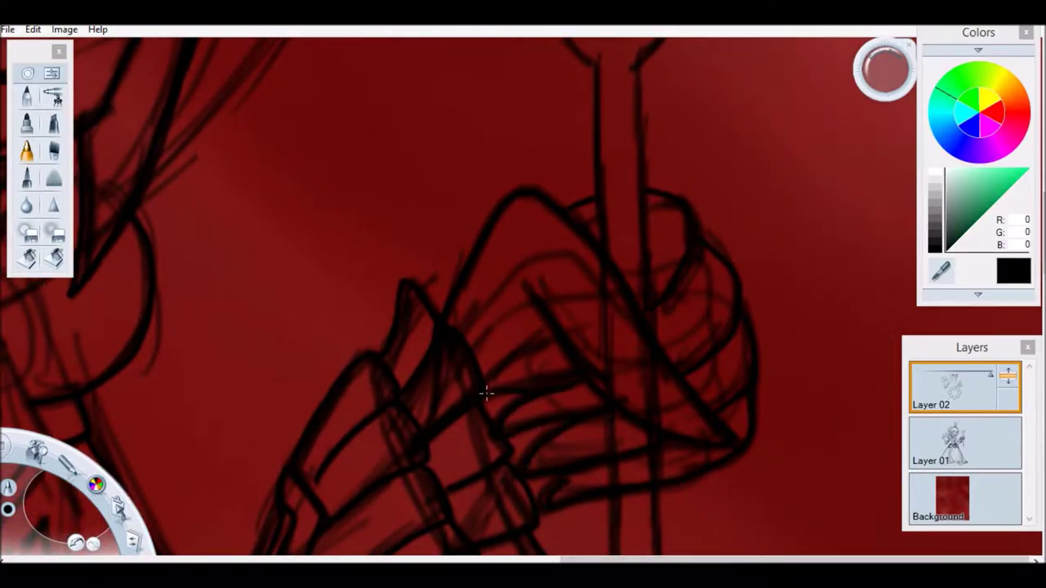
# Step: Ink the staff's upper shaft and its heart-shaped head with the inner heart and the surrounding spikes
pyautogui.scroll(3, 844, 333)
pyautogui.moveTo(581, 140); pyautogui.dragTo(597, 360)
pyautogui.moveTo(636, 188); pyautogui.dragTo(650, 368)
pyautogui.scroll(3, 605, 286)
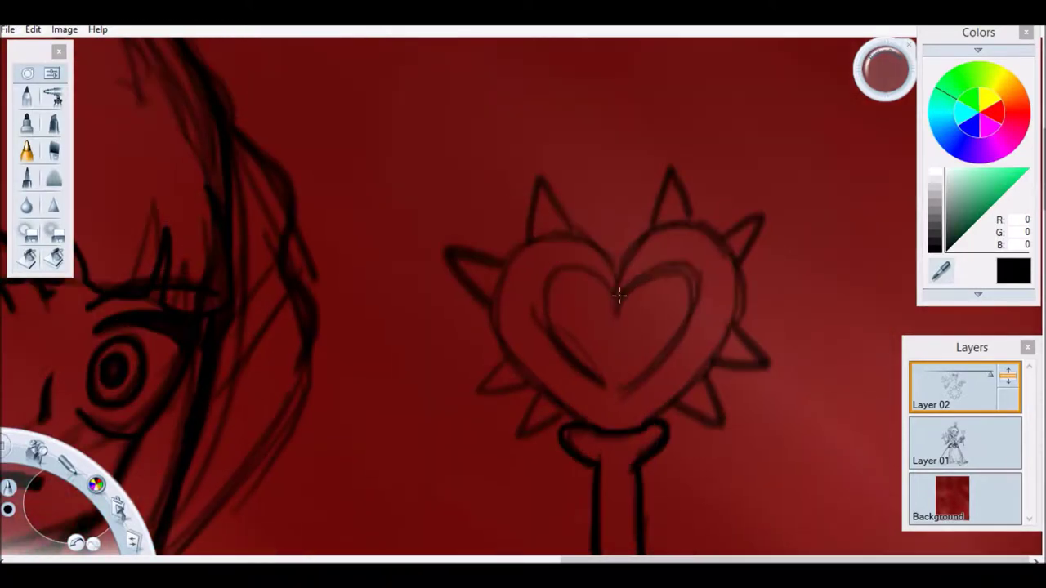
pyautogui.moveTo(613, 309); pyautogui.dragTo(569, 370)
pyautogui.moveTo(621, 245); pyautogui.dragTo(609, 396)
pyautogui.moveTo(581, 270); pyautogui.dragTo(555, 413)
pyautogui.moveTo(665, 175)
pyautogui.mouseDown()
pyautogui.moveTo(483, 303)
pyautogui.moveTo(523, 433)
pyautogui.mouseUp()
pyautogui.moveTo(731, 244)
pyautogui.mouseDown()
pyautogui.moveTo(712, 416)
pyautogui.moveTo(666, 421)
pyautogui.mouseUp()
# Step: Ink both edges of the staff's lower shaft and the knob at its end
pyautogui.scroll(-5, 666, 421)
pyautogui.moveTo(617, 278); pyautogui.dragTo(627, 531)
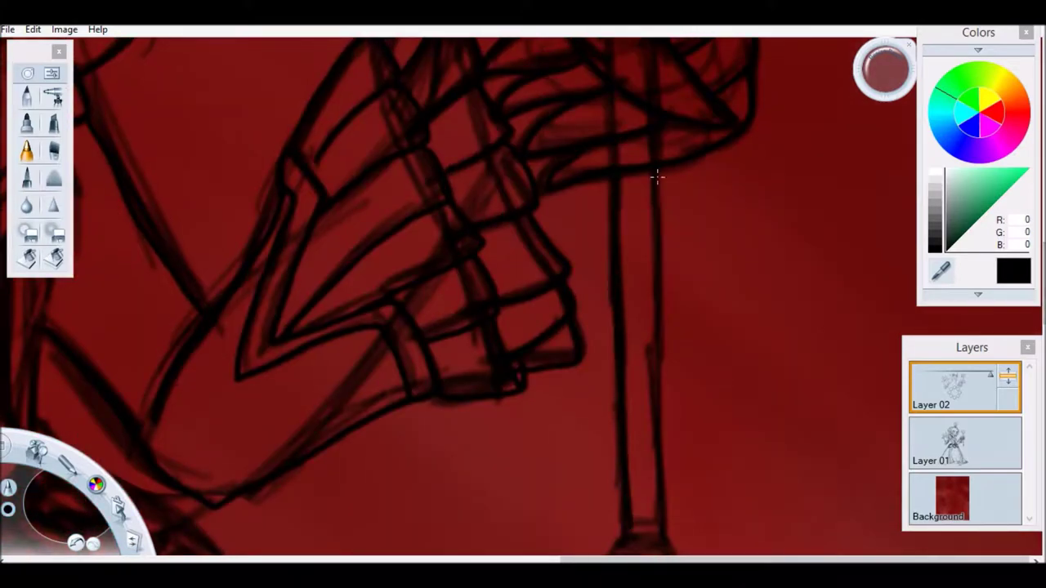
pyautogui.moveTo(655, 235); pyautogui.dragTo(658, 536)
pyautogui.scroll(-5, 646, 368)
pyautogui.moveTo(605, 253)
pyautogui.mouseDown()
pyautogui.moveTo(696, 262)
pyautogui.moveTo(602, 250)
pyautogui.moveTo(617, 258)
pyautogui.mouseUp()
pyautogui.scroll(-5, 617, 258)
# Step: Ink the ruffled headpiece hanging beside the hair down to the shoulder, including its fold lines
pyautogui.scroll(6, 651, 339)
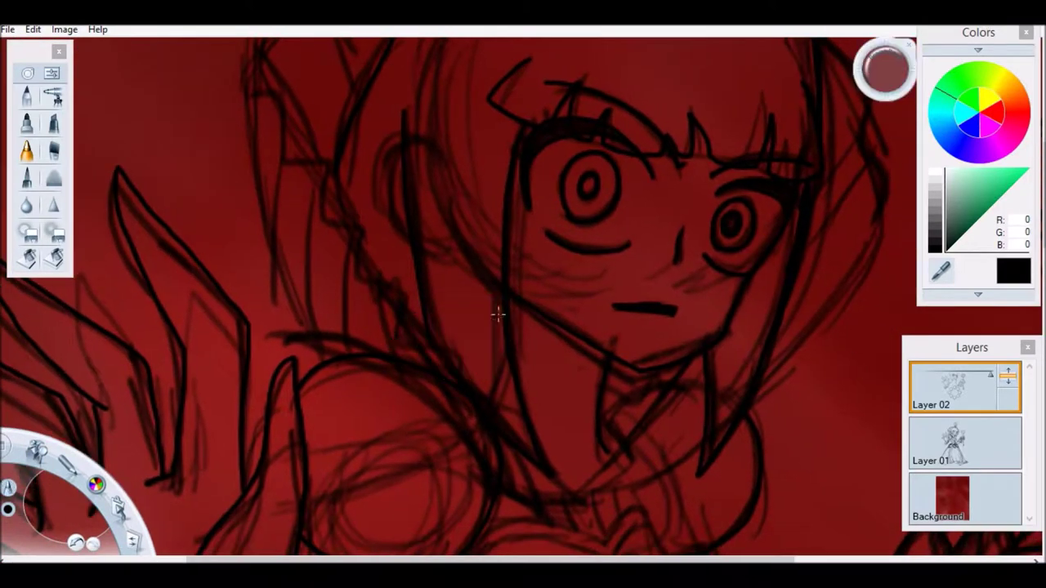
pyautogui.moveTo(400, 296); pyautogui.dragTo(290, 151)
pyautogui.moveTo(245, 70)
pyautogui.mouseDown()
pyautogui.moveTo(271, 218)
pyautogui.moveTo(311, 318)
pyautogui.mouseUp()
pyautogui.moveTo(403, 376); pyautogui.dragTo(505, 458)
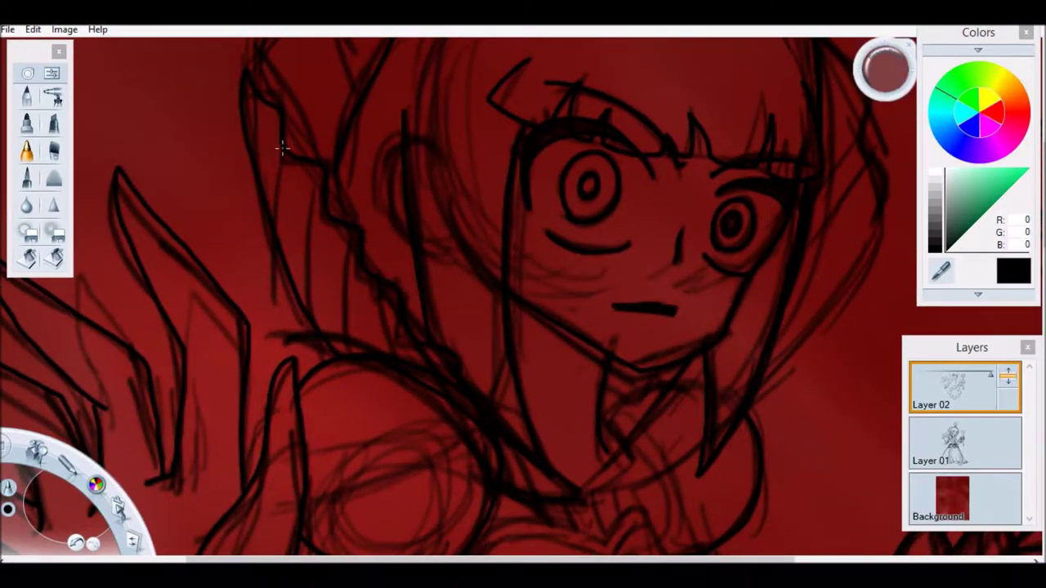
pyautogui.moveTo(360, 340); pyautogui.dragTo(310, 219)
pyautogui.moveTo(317, 314); pyautogui.dragTo(272, 160)
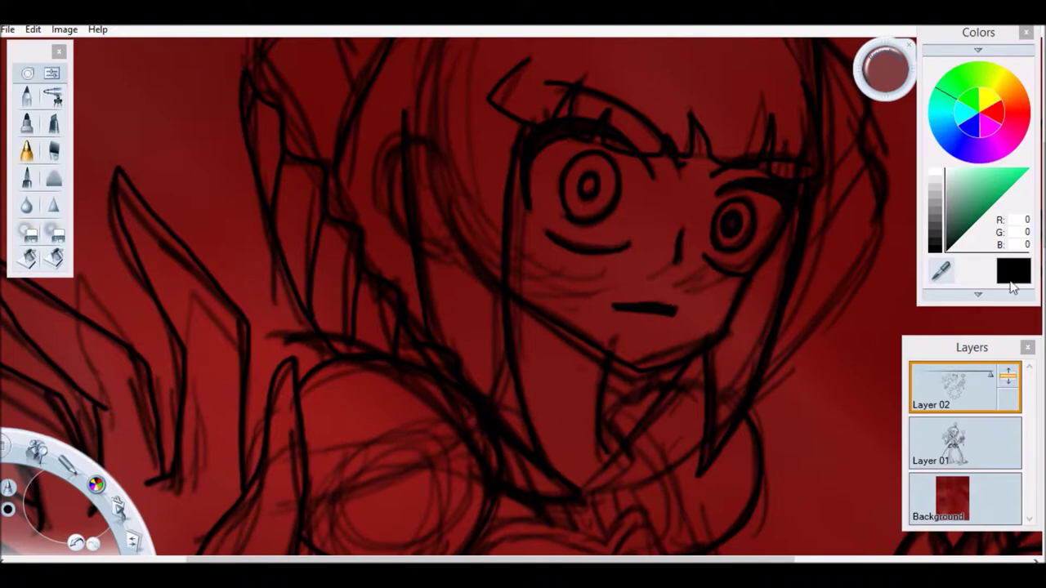
# Step: Ink the ruffle around the top of the headpiece, undoing one stray stroke
pyautogui.scroll(5, 881, 273)
pyautogui.moveTo(330, 240); pyautogui.dragTo(451, 199)
pyautogui.hotkey('ctrl', 'z')
pyautogui.moveTo(302, 269)
pyautogui.mouseDown()
pyautogui.moveTo(376, 241)
pyautogui.moveTo(270, 413)
pyautogui.mouseUp()
# Step: Ink the headpiece edge on the staff side of the face and the collar lines below the chin
pyautogui.scroll(-3, 490, 320)
pyautogui.moveTo(490, 319)
pyautogui.mouseDown()
pyautogui.moveTo(505, 225)
pyautogui.moveTo(435, 428)
pyautogui.mouseUp()
pyautogui.moveTo(396, 455); pyautogui.dragTo(341, 462)
pyautogui.moveTo(401, 392); pyautogui.dragTo(392, 455)
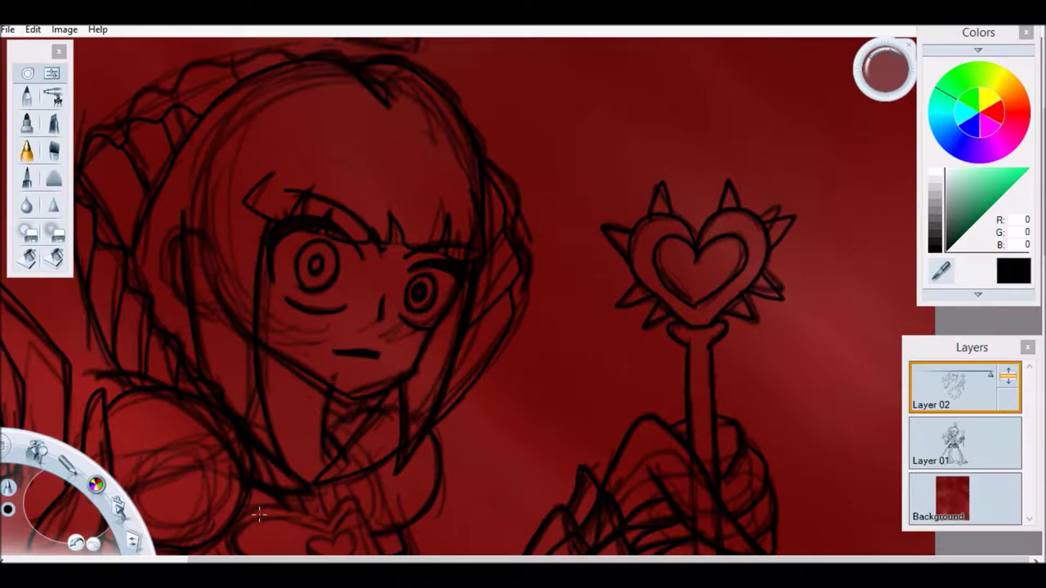
# Step: Ink the long vertical panels of the corset, undoing one misplaced stroke
pyautogui.moveTo(722, 210); pyautogui.dragTo(828, 157)
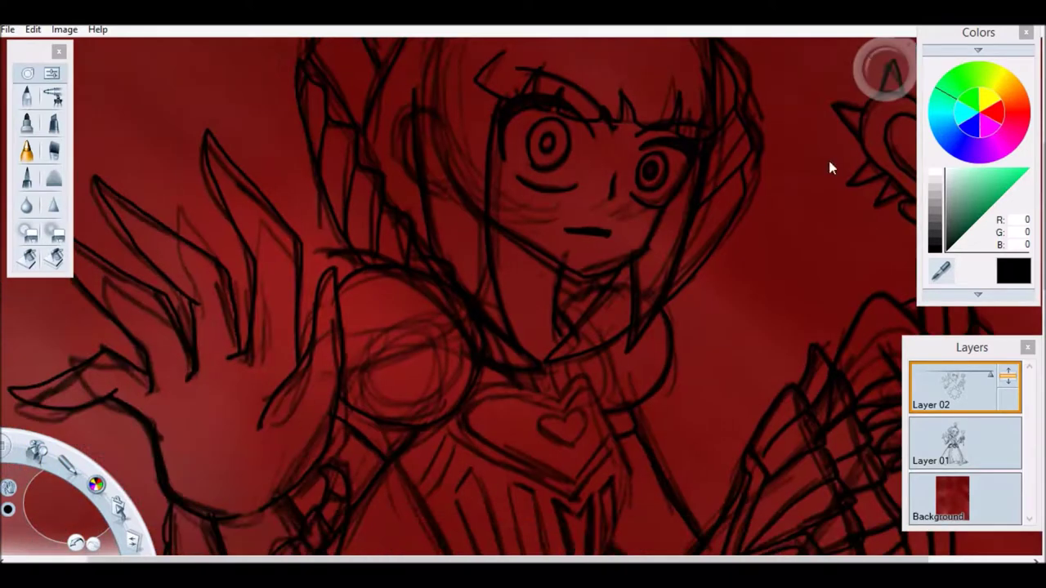
pyautogui.scroll(3, 335, 260)
pyautogui.moveTo(532, 196); pyautogui.dragTo(561, 433)
pyautogui.moveTo(407, 282)
pyautogui.mouseDown()
pyautogui.moveTo(396, 304)
pyautogui.moveTo(448, 381)
pyautogui.mouseUp()
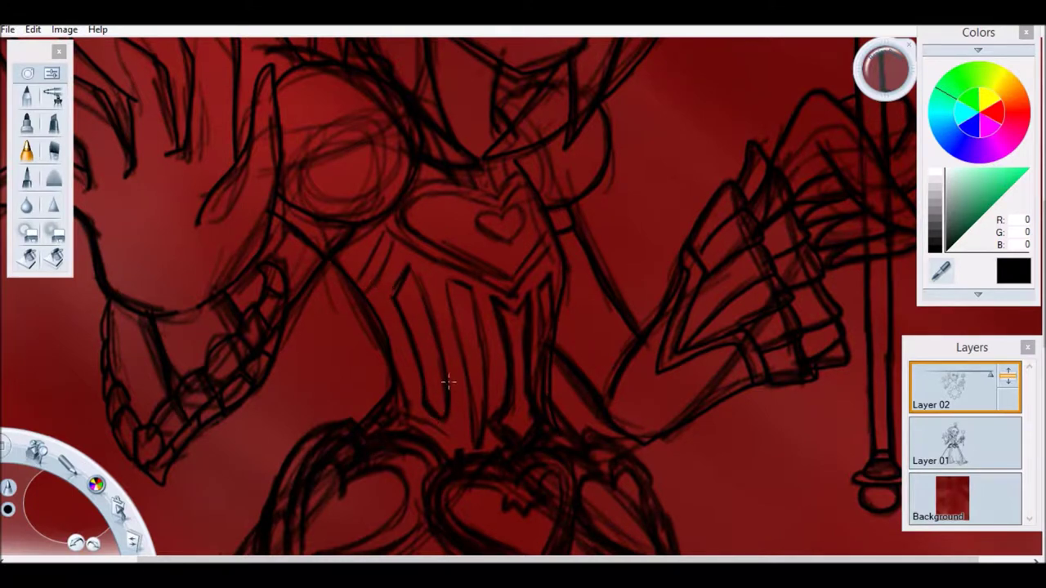
pyautogui.click(76, 542)
pyautogui.moveTo(462, 286); pyautogui.dragTo(470, 413)
pyautogui.moveTo(481, 292); pyautogui.dragTo(483, 404)
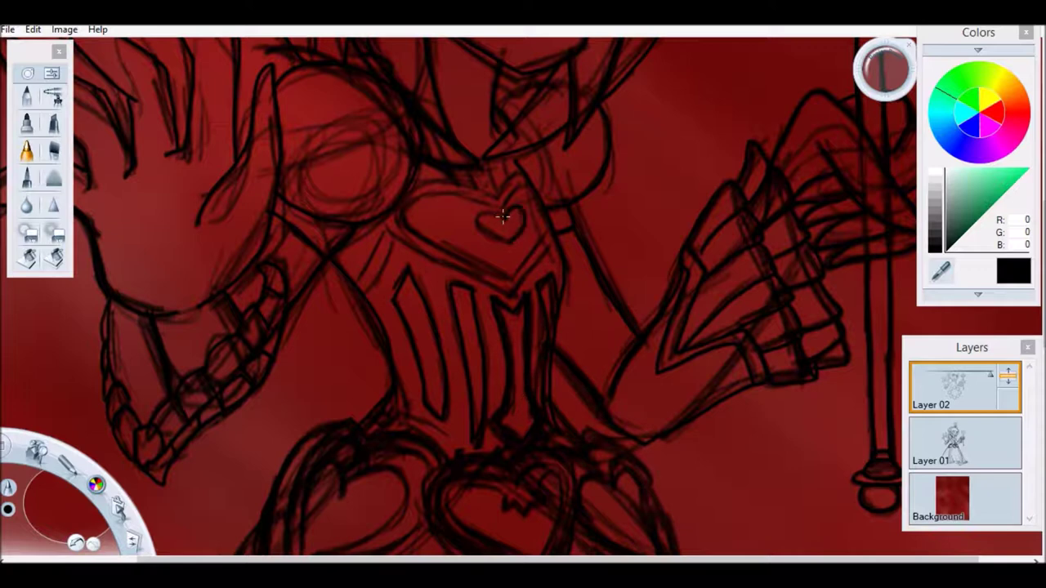
# Step: Ink the heart-shaped chest plate with its small inner heart and the adjoining side lines of the bodice
pyautogui.scroll(3, 513, 296)
pyautogui.moveTo(359, 245); pyautogui.dragTo(337, 288)
pyautogui.moveTo(357, 309); pyautogui.dragTo(515, 322)
pyautogui.moveTo(402, 177)
pyautogui.mouseDown()
pyautogui.moveTo(529, 190)
pyautogui.moveTo(548, 160)
pyautogui.mouseUp()
pyautogui.moveTo(528, 205); pyautogui.dragTo(552, 314)
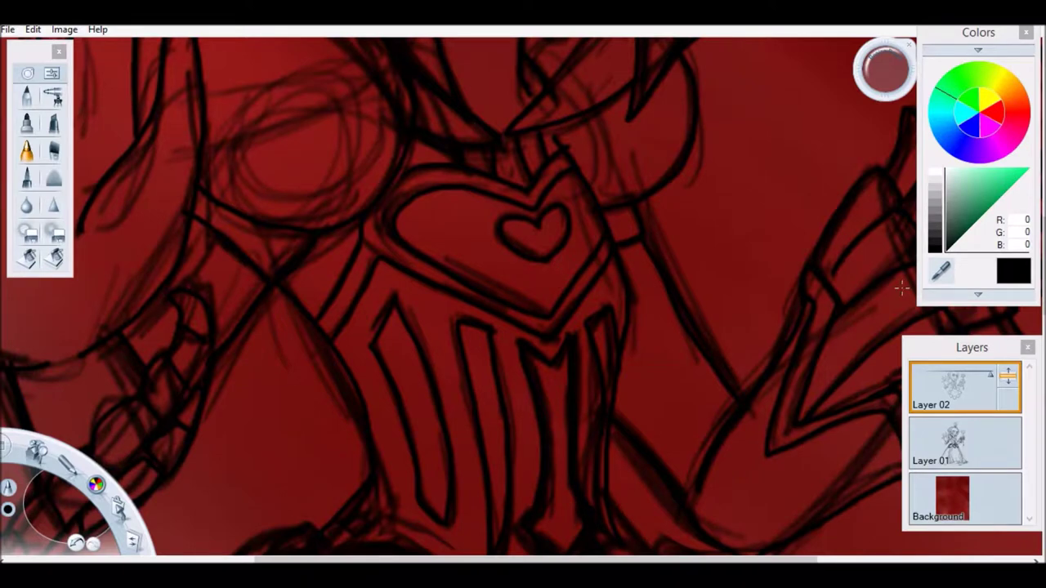
# Step: Ink the outer and inner outlines of the heart plates on the belt, undoing one stroke
pyautogui.scroll(-2, 667, 271)
pyautogui.scroll(3, 346, 263)
pyautogui.click(941, 446)
pyautogui.click(964, 385)
pyautogui.click(26, 124)
pyautogui.moveTo(597, 243); pyautogui.dragTo(581, 363)
pyautogui.moveTo(267, 127)
pyautogui.mouseDown()
pyautogui.moveTo(191, 357)
pyautogui.moveTo(332, 331)
pyautogui.moveTo(425, 294)
pyautogui.mouseUp()
pyautogui.click(76, 544)
pyautogui.moveTo(255, 132)
pyautogui.mouseDown()
pyautogui.moveTo(423, 276)
pyautogui.moveTo(213, 308)
pyautogui.mouseUp()
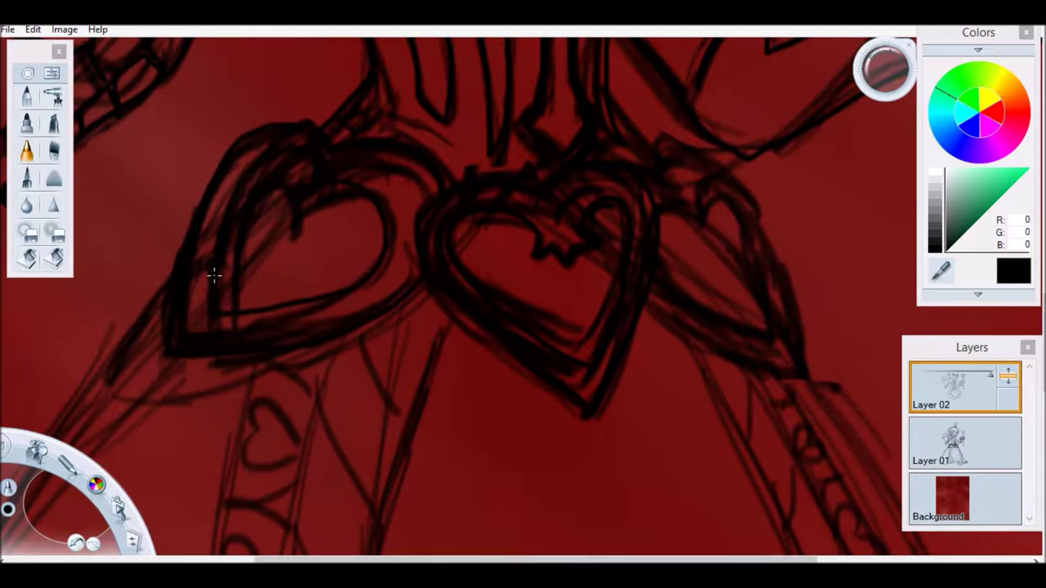
pyautogui.moveTo(662, 141)
pyautogui.mouseDown()
pyautogui.moveTo(770, 357)
pyautogui.moveTo(728, 187)
pyautogui.moveTo(661, 203)
pyautogui.mouseUp()
# Step: Ink the inner edges and diagonal pleats of the trim bands beside the skirt's front panel, undoing the last stroke
pyautogui.press('space')
pyautogui.moveTo(507, 278); pyautogui.dragTo(510, 78)
pyautogui.moveTo(199, 380); pyautogui.dragTo(362, 264)
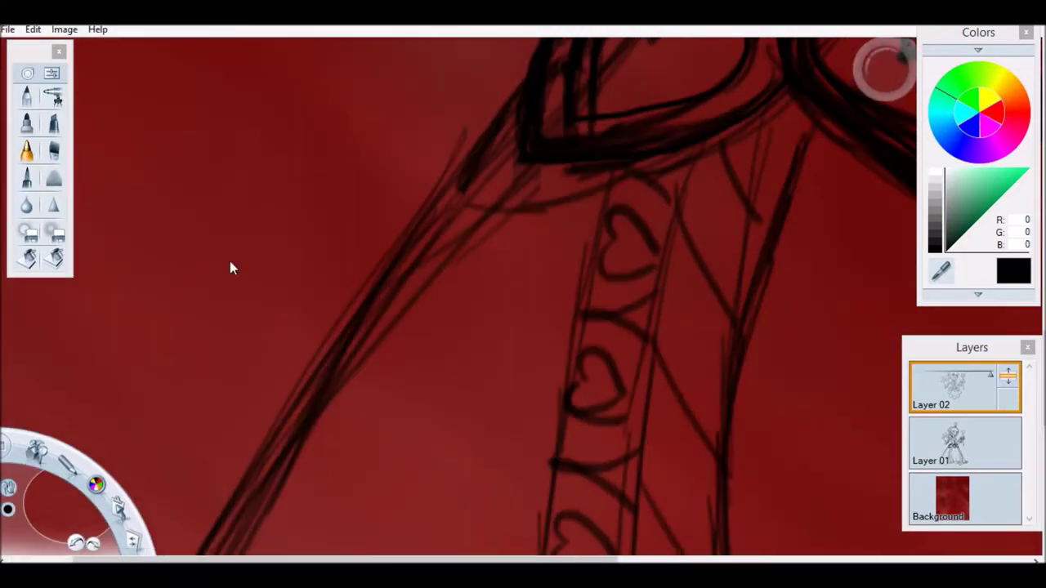
pyautogui.moveTo(428, 216); pyautogui.dragTo(567, 502)
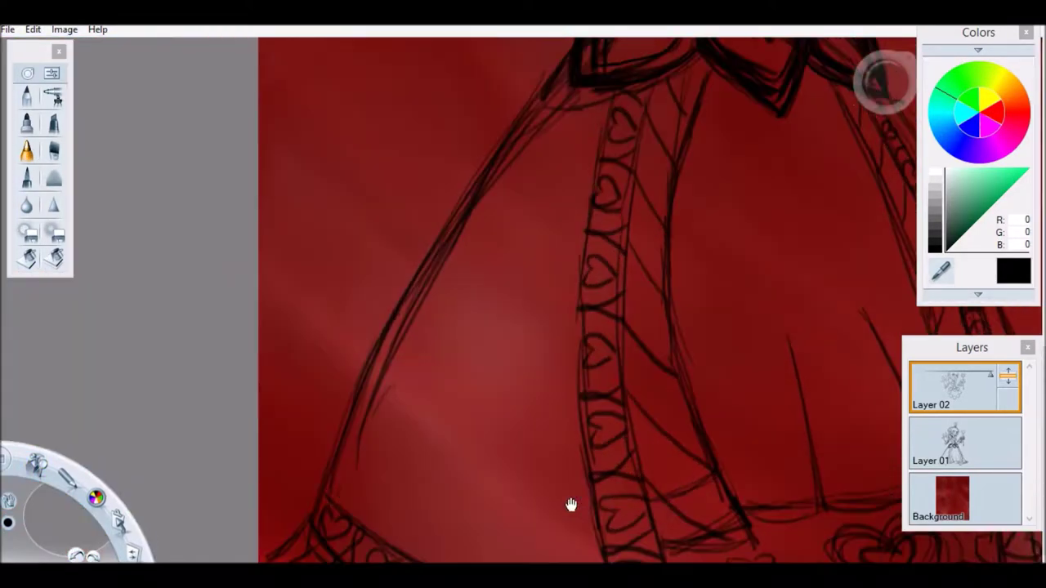
pyautogui.moveTo(526, 311); pyautogui.dragTo(585, 266)
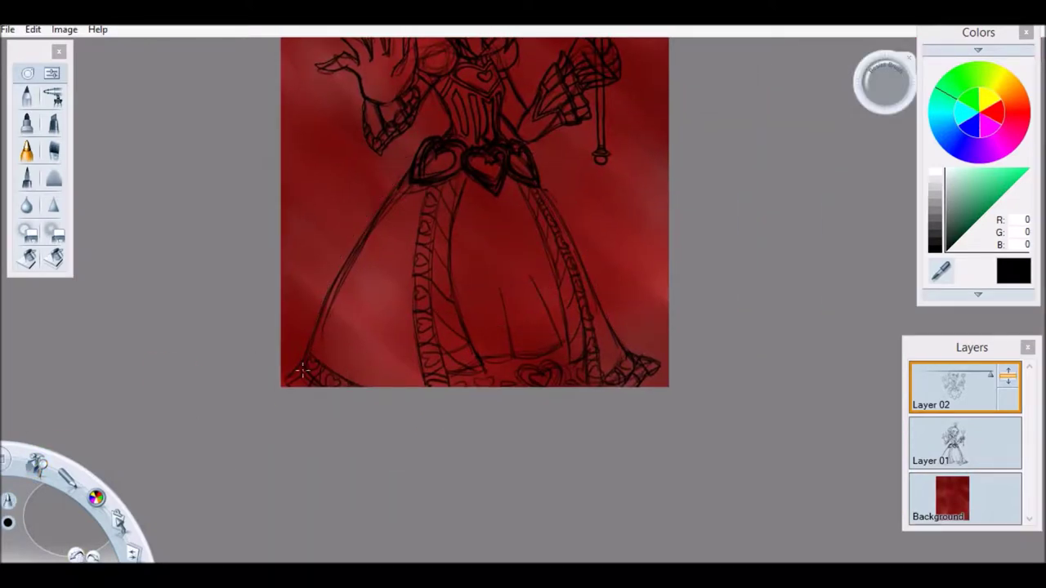
pyautogui.moveTo(35, 463)
pyautogui.mouseDown()
pyautogui.moveTo(392, 212)
pyautogui.moveTo(401, 171)
pyautogui.mouseUp()
pyautogui.moveTo(532, 83); pyautogui.dragTo(637, 448)
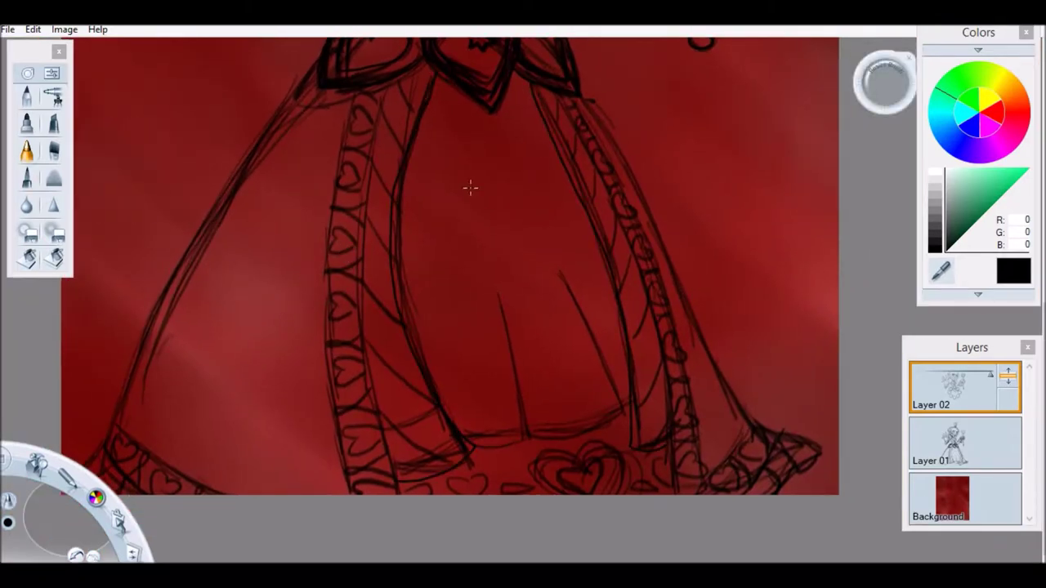
pyautogui.hotkey('ctrl', 'z')
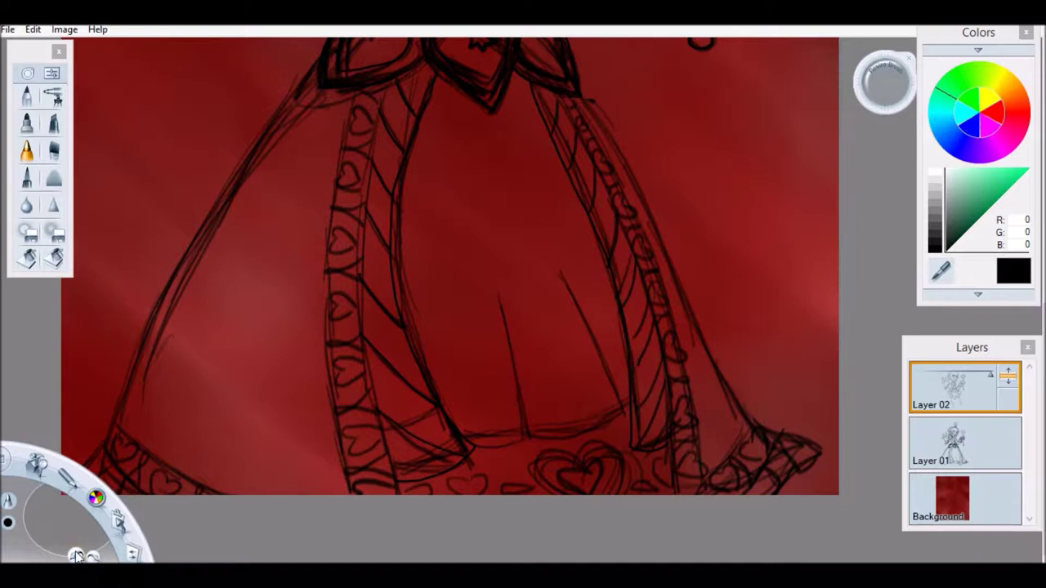
# Step: Ink the fold lines in the skirt's front panel and both outer edges of the skirt
pyautogui.moveTo(552, 260); pyautogui.dragTo(623, 405)
pyautogui.moveTo(761, 433); pyautogui.dragTo(617, 132)
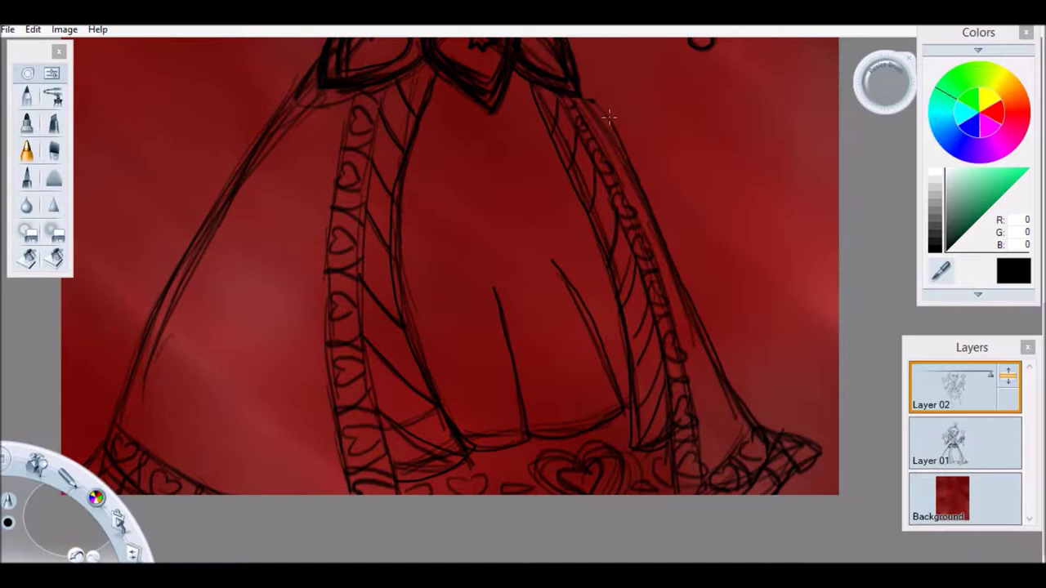
pyautogui.moveTo(77, 470)
pyautogui.mouseDown()
pyautogui.moveTo(621, 277)
pyautogui.moveTo(415, 198)
pyautogui.moveTo(542, 51)
pyautogui.mouseUp()
# Step: Ink the two long edges of the heart-patterned trim band on the skirt's left side
pyautogui.scroll(-1, 311, 552)
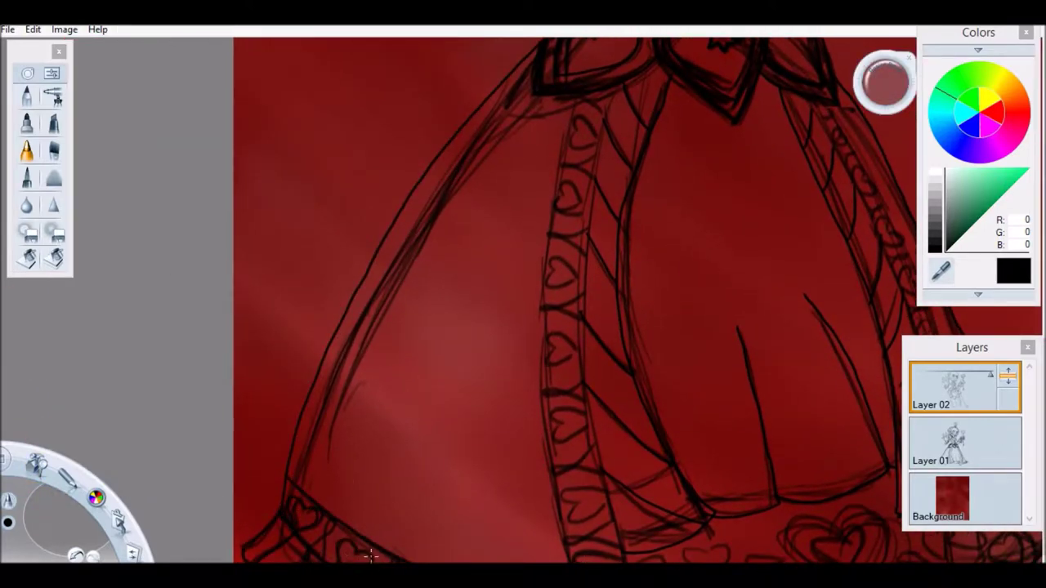
pyautogui.moveTo(611, 98); pyautogui.dragTo(594, 466)
pyautogui.moveTo(572, 100); pyautogui.dragTo(550, 286)
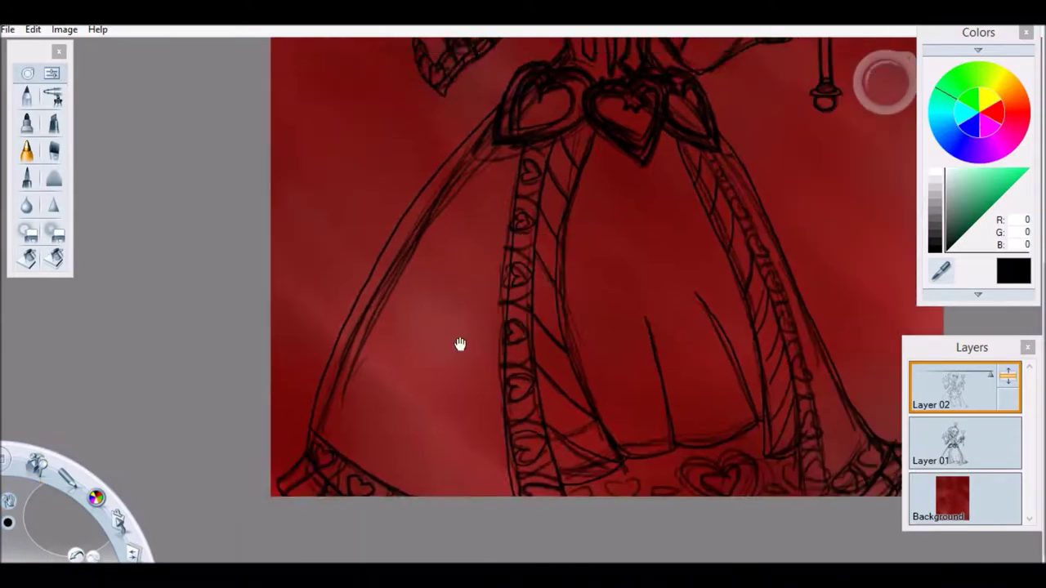
pyautogui.moveTo(460, 346)
pyautogui.mouseDown()
pyautogui.moveTo(359, 259)
pyautogui.moveTo(608, 478)
pyautogui.mouseUp()
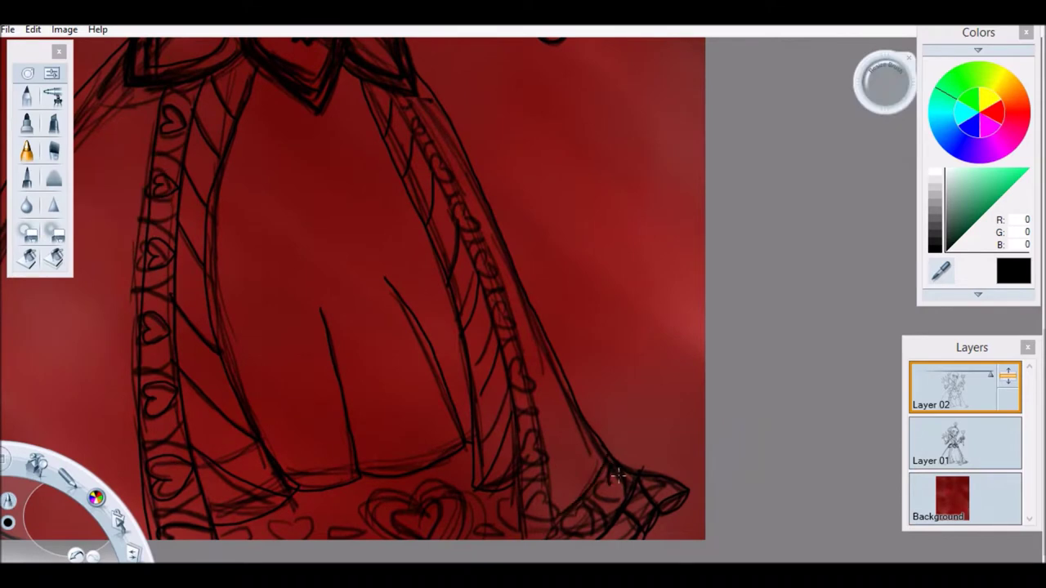
pyautogui.moveTo(493, 294); pyautogui.dragTo(546, 501)
pyautogui.hotkey('ctrl', 'z')
pyautogui.moveTo(394, 108); pyautogui.dragTo(527, 502)
pyautogui.hotkey('ctrl', 'z')
pyautogui.moveTo(457, 258); pyautogui.dragTo(508, 421)
pyautogui.hotkey('ctrl', 'z')
# Step: Ink the heart-patterned trim band along the skirt's right side, undoing one misplaced edge stroke
pyautogui.moveTo(394, 106)
pyautogui.mouseDown()
pyautogui.moveTo(479, 280)
pyautogui.moveTo(506, 418)
pyautogui.mouseUp()
pyautogui.moveTo(407, 99)
pyautogui.mouseDown()
pyautogui.moveTo(509, 275)
pyautogui.moveTo(540, 497)
pyautogui.mouseUp()
pyautogui.hotkey('ctrl', 'z')
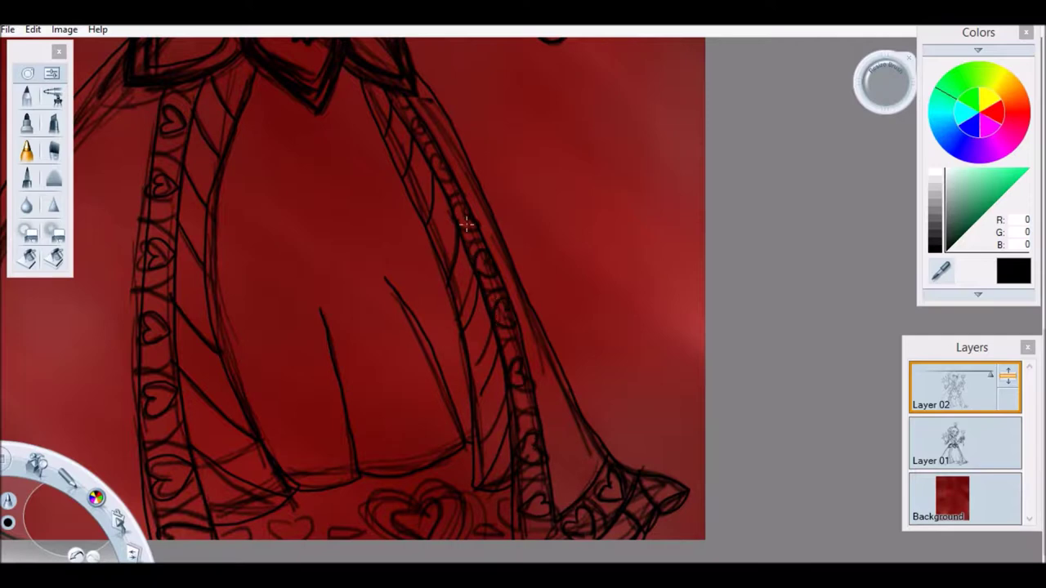
pyautogui.moveTo(426, 131)
pyautogui.mouseDown()
pyautogui.moveTo(466, 245)
pyautogui.moveTo(510, 269)
pyautogui.mouseUp()
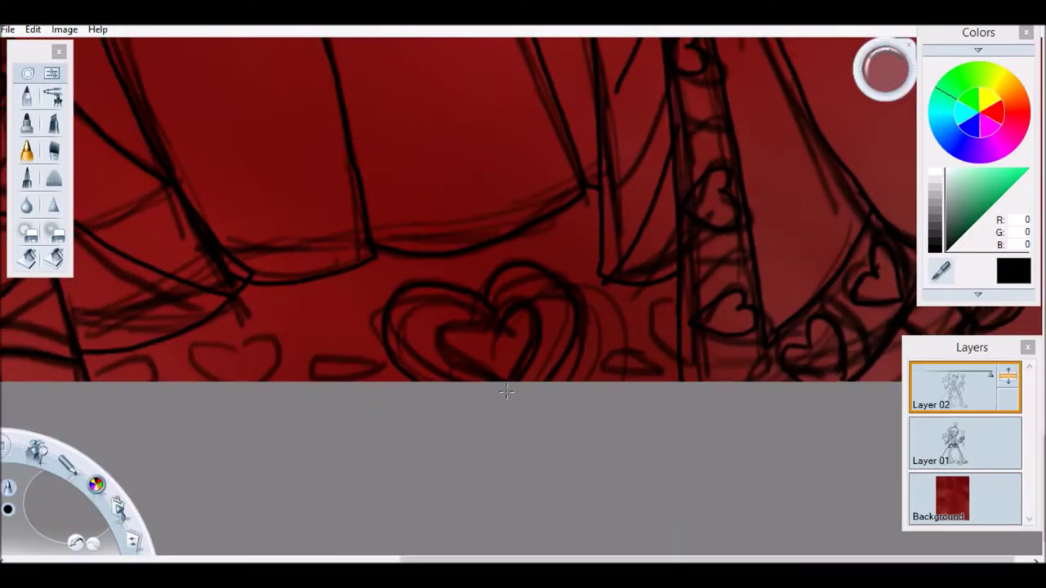
# Step: Ink the small hearts and rounded ornaments along the skirt's bottom hem
pyautogui.moveTo(243, 342); pyautogui.dragTo(245, 353)
pyautogui.moveTo(304, 364); pyautogui.dragTo(372, 368)
pyautogui.moveTo(625, 361); pyautogui.dragTo(613, 364)
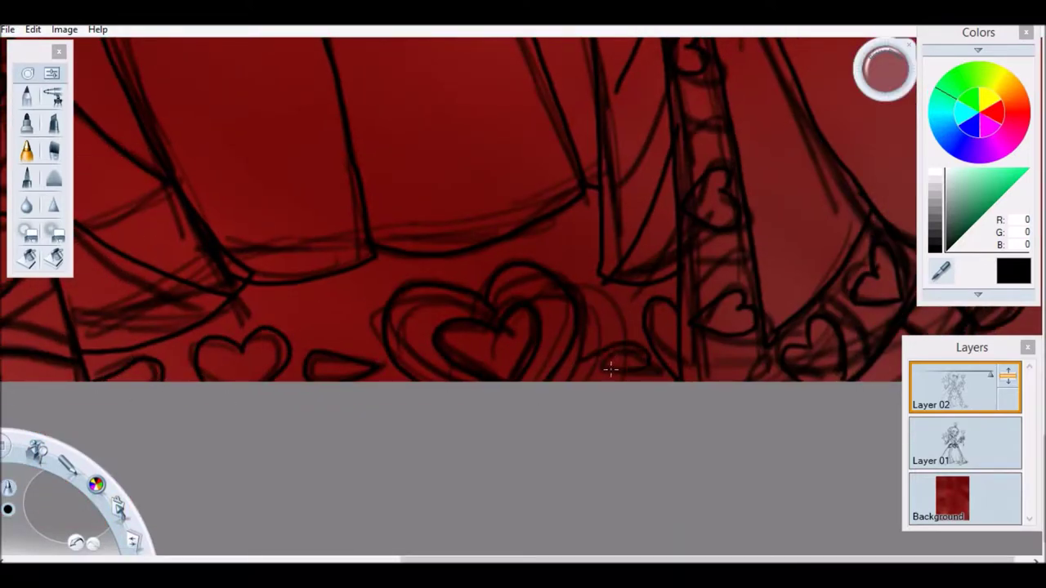
# Step: Ink the small heart finial and the oval cap beneath it at the top of the crown
pyautogui.scroll(-5, 512, 507)
pyautogui.scroll(5, 572, 416)
pyautogui.scroll(-5, 523, 294)
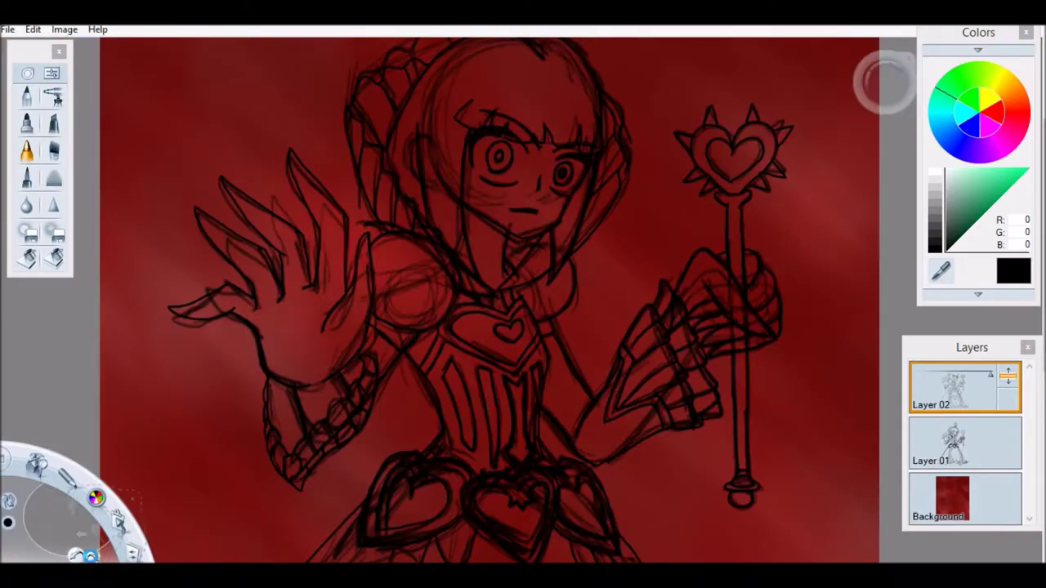
pyautogui.moveTo(875, 91); pyautogui.dragTo(1027, 344)
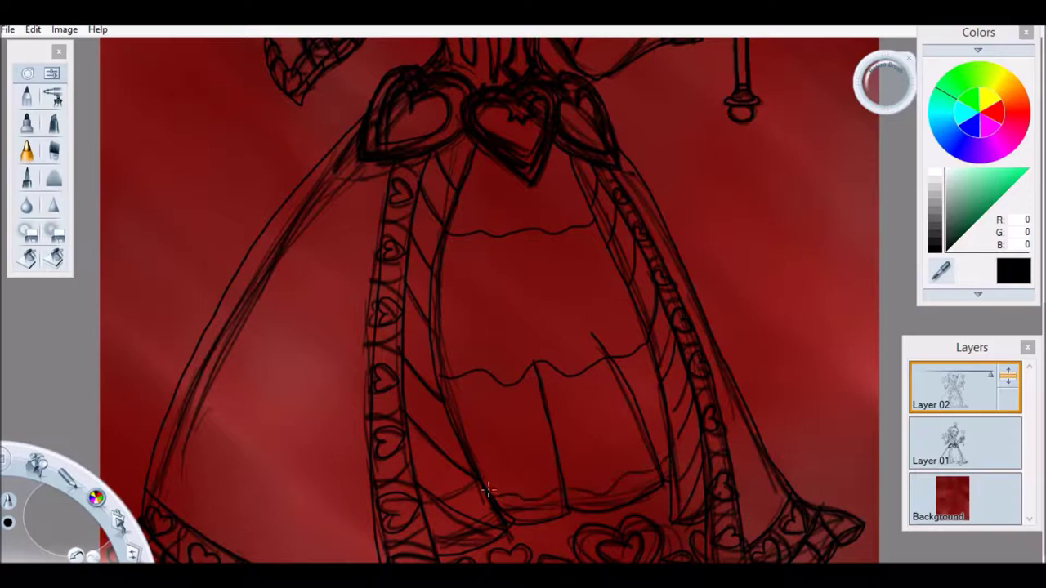
pyautogui.scroll(-5, 380, 483)
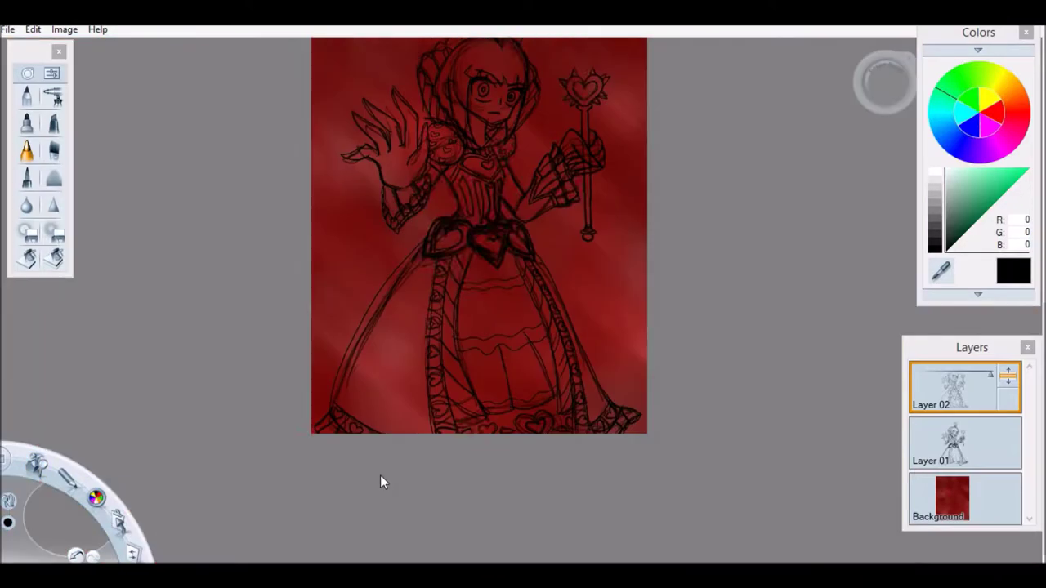
pyautogui.scroll(8, 523, 264)
pyautogui.moveTo(544, 188); pyautogui.dragTo(539, 175)
pyautogui.moveTo(568, 157); pyautogui.dragTo(570, 159)
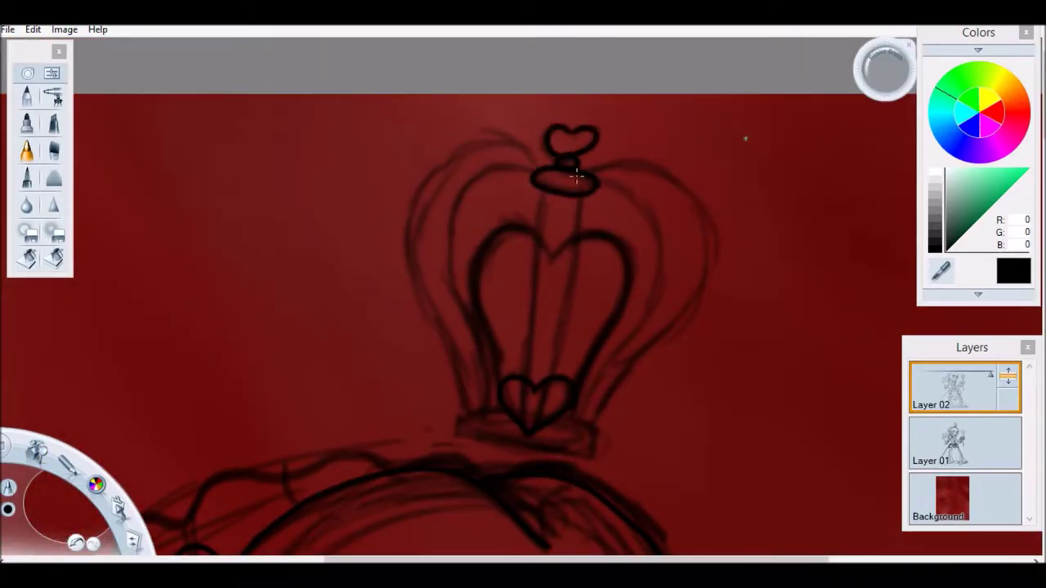
# Step: Ink the crown's central vertical band, the sides of its inner heart and the rounded base
pyautogui.moveTo(582, 198); pyautogui.dragTo(557, 374)
pyautogui.moveTo(543, 191); pyautogui.dragTo(520, 372)
pyautogui.moveTo(608, 258); pyautogui.dragTo(576, 376)
pyautogui.moveTo(465, 409); pyautogui.dragTo(572, 417)
# Step: Ink the crown's curved outer arches on both sides, undoing and redrawing the misplaced strokes on the right arch
pyautogui.moveTo(544, 151)
pyautogui.mouseDown()
pyautogui.moveTo(490, 135)
pyautogui.moveTo(457, 401)
pyautogui.mouseUp()
pyautogui.moveTo(531, 168)
pyautogui.mouseDown()
pyautogui.moveTo(461, 179)
pyautogui.moveTo(470, 405)
pyautogui.mouseUp()
pyautogui.moveTo(590, 163)
pyautogui.mouseDown()
pyautogui.moveTo(712, 198)
pyautogui.moveTo(595, 413)
pyautogui.moveTo(623, 381)
pyautogui.moveTo(594, 413)
pyautogui.mouseUp()
pyautogui.hotkey('ctrl', 'z')
pyautogui.hotkey('ctrl', 'z')
pyautogui.moveTo(600, 186)
pyautogui.mouseDown()
pyautogui.moveTo(583, 385)
pyautogui.moveTo(678, 310)
pyautogui.mouseUp()
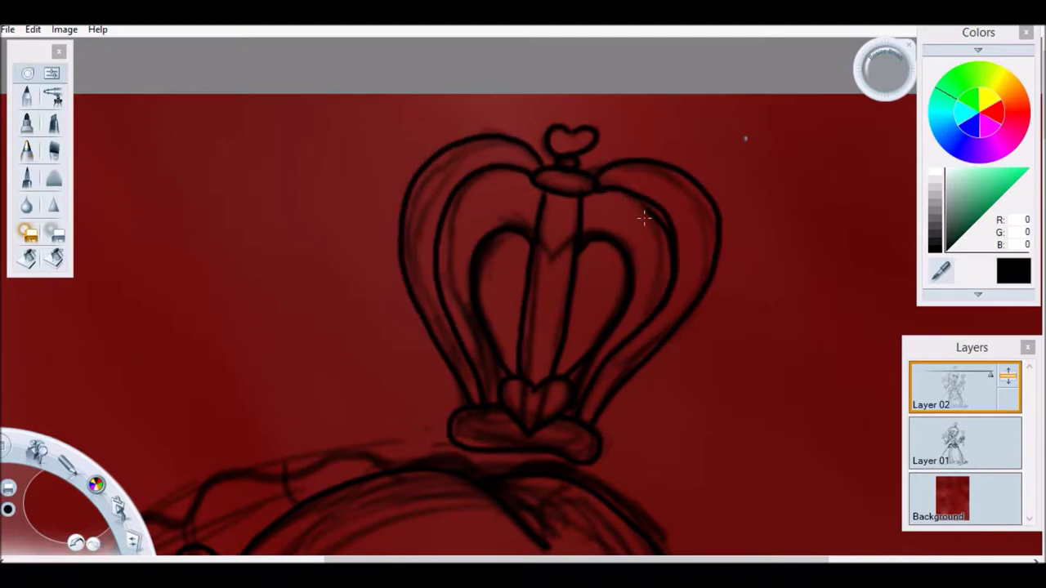
# Step: Erase the rough sketch on Layer 01 so only the inked line art remains, and return to Layer 02
pyautogui.scroll(-10, 505, 313)
pyautogui.moveTo(531, 98)
pyautogui.mouseDown()
pyautogui.moveTo(470, 143)
pyautogui.moveTo(458, 220)
pyautogui.moveTo(368, 490)
pyautogui.moveTo(546, 303)
pyautogui.mouseUp()
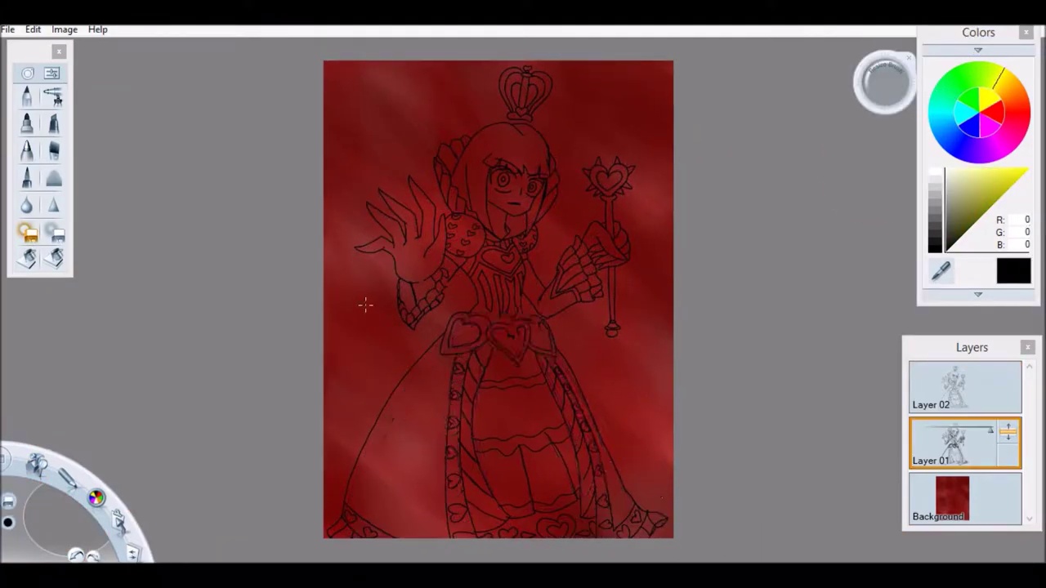
pyautogui.click(27, 150)
pyautogui.scroll(8, 442, 202)
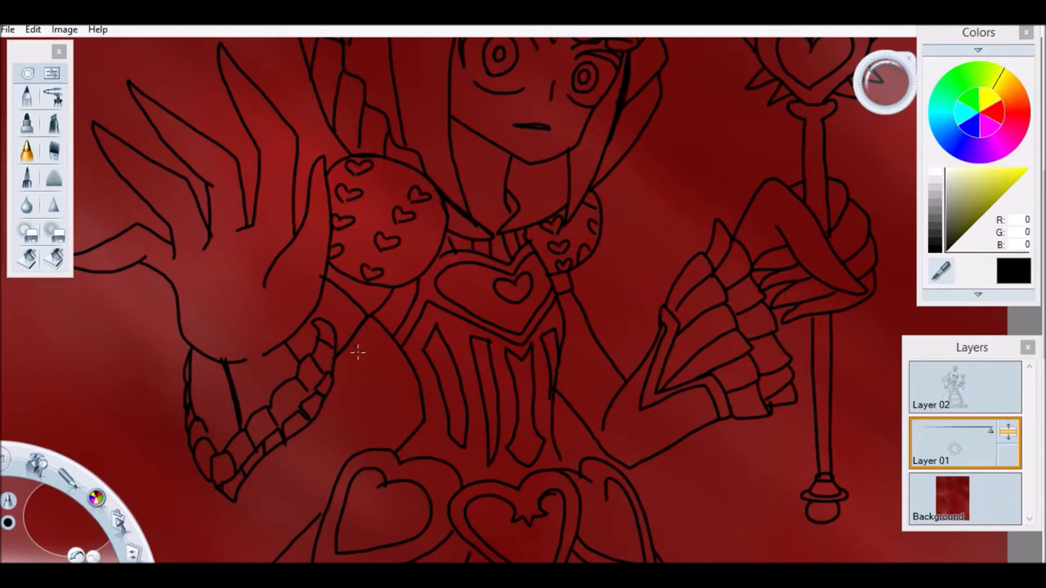
pyautogui.scroll(-10, 760, 324)
pyautogui.press('e')
pyautogui.press('Escape')
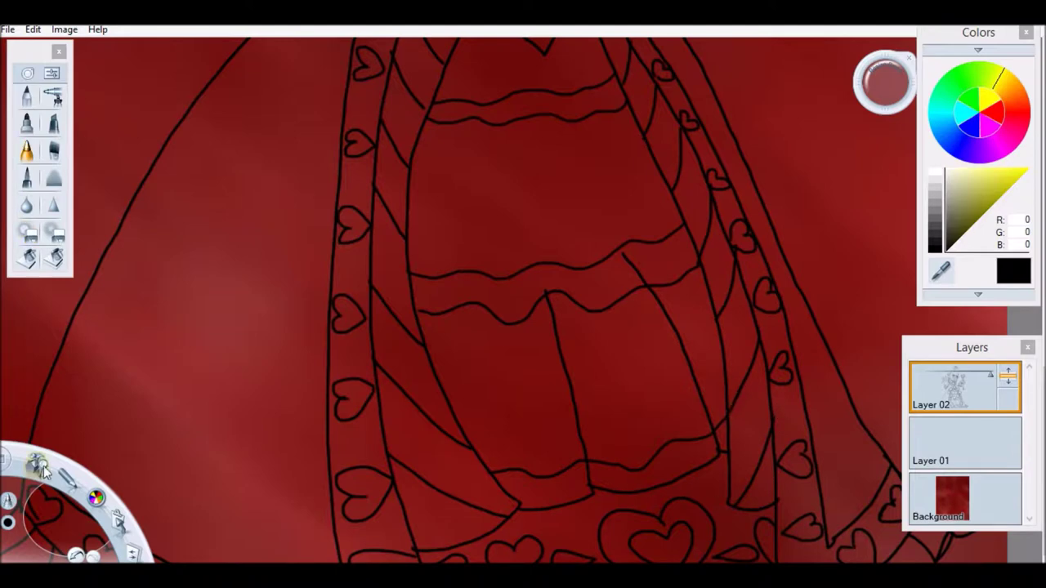
# Step: Draw round gems down the crown's central band and half-round gems along the inside of both outer arches
pyautogui.press('e')
pyautogui.scroll(-6, 523, 310)
pyautogui.scroll(6, 604, 139)
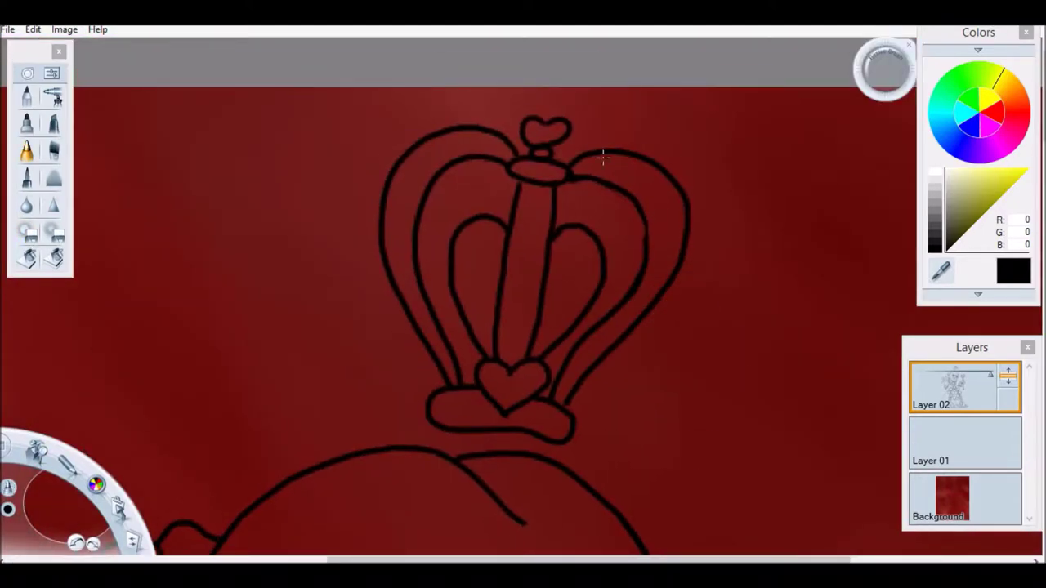
pyautogui.moveTo(391, 177)
pyautogui.mouseDown()
pyautogui.moveTo(393, 276)
pyautogui.moveTo(417, 325)
pyautogui.mouseUp()
pyautogui.moveTo(536, 200); pyautogui.dragTo(538, 229)
pyautogui.moveTo(438, 347); pyautogui.dragTo(448, 374)
pyautogui.moveTo(526, 246); pyautogui.dragTo(528, 275)
pyautogui.moveTo(520, 295); pyautogui.dragTo(522, 326)
pyautogui.moveTo(510, 340); pyautogui.dragTo(511, 364)
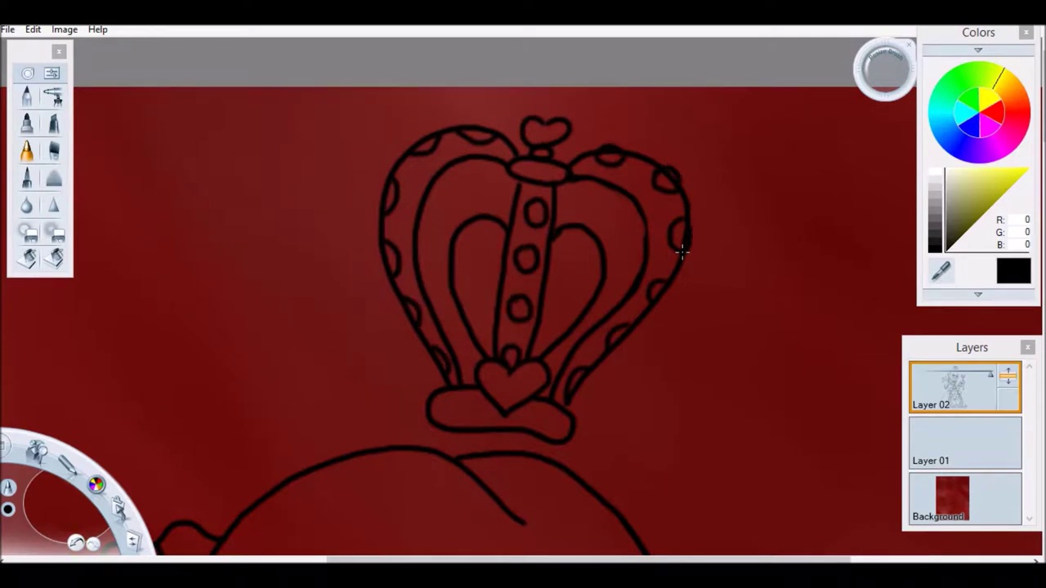
# Step: Complete the arch gems into full ovals beyond the crown's outer edge and erase the outline crossing them
pyautogui.moveTo(391, 280); pyautogui.dragTo(382, 241)
pyautogui.moveTo(388, 216); pyautogui.dragTo(379, 175)
pyautogui.moveTo(403, 152); pyautogui.dragTo(438, 129)
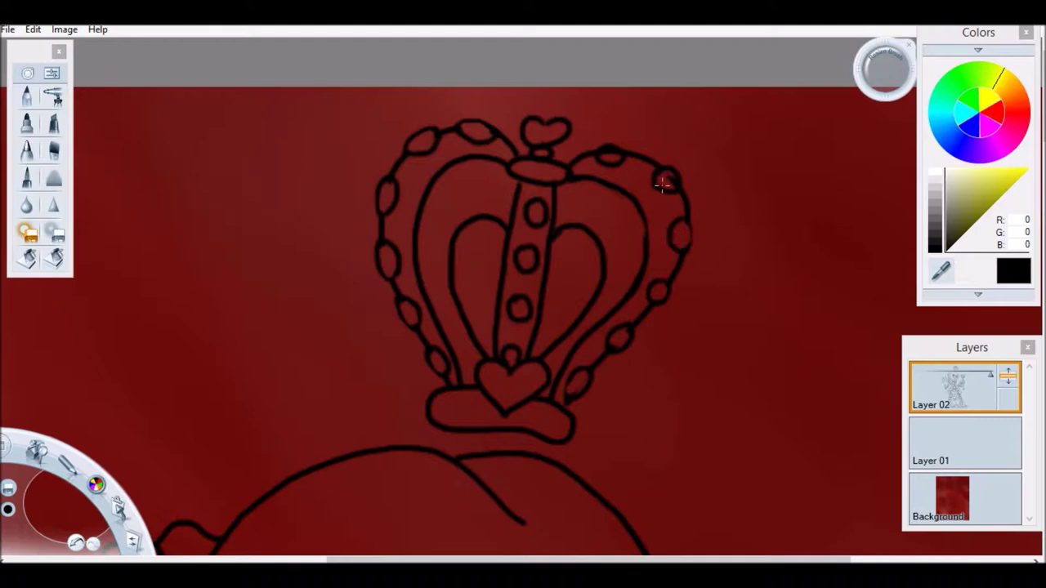
# Step: Fill the thick upper lash lines of both eyes and the mouth with solid black
pyautogui.scroll(-5, 570, 380)
pyautogui.scroll(8, 436, 221)
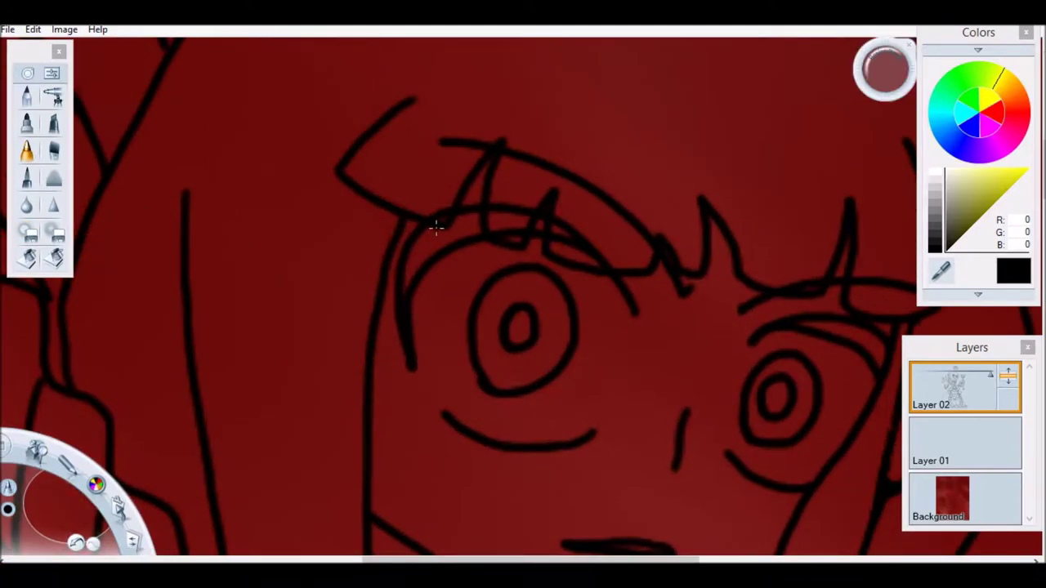
pyautogui.moveTo(436, 221); pyautogui.dragTo(427, 251)
pyautogui.moveTo(405, 326); pyautogui.dragTo(122, 326)
pyautogui.moveTo(626, 374)
pyautogui.mouseDown()
pyautogui.moveTo(597, 328)
pyautogui.moveTo(536, 337)
pyautogui.mouseUp()
pyautogui.moveTo(523, 490); pyautogui.dragTo(523, 63)
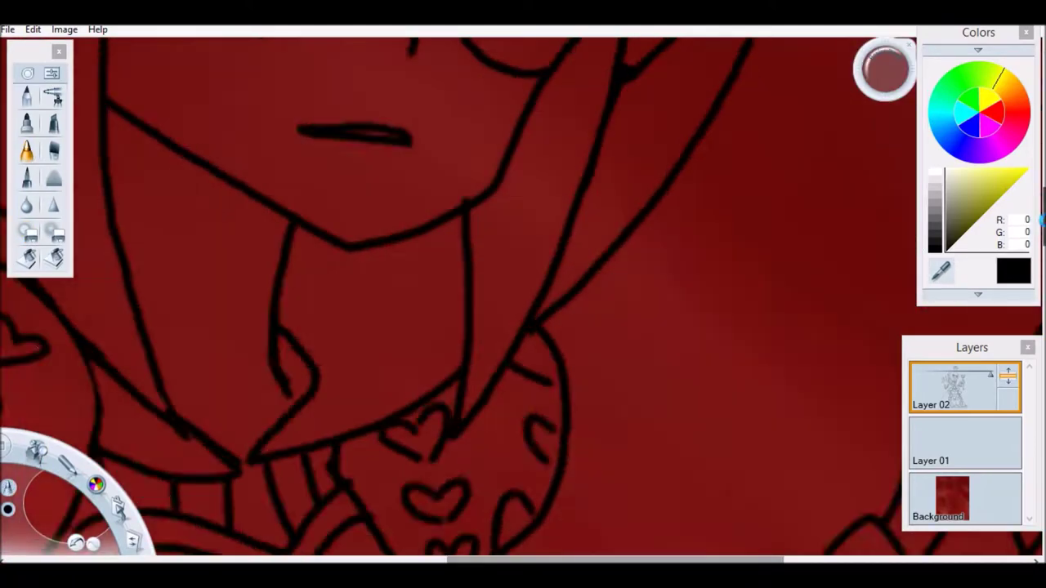
pyautogui.moveTo(345, 120); pyautogui.dragTo(346, 313)
pyautogui.moveTo(466, 71); pyautogui.dragTo(544, 251)
pyautogui.moveTo(602, 303); pyautogui.dragTo(597, 360)
# Step: Thin the iris outlines with the eraser
pyautogui.press('e')
pyautogui.moveTo(286, 295); pyautogui.dragTo(332, 323)
pyautogui.moveTo(606, 299); pyautogui.dragTo(593, 407)
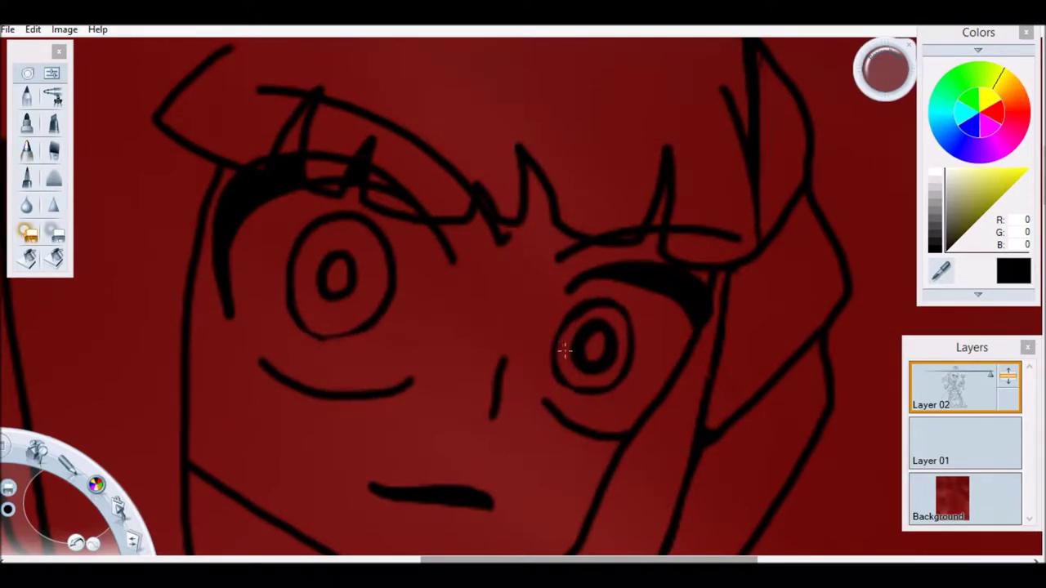
pyautogui.moveTo(564, 357); pyautogui.dragTo(579, 357)
pyautogui.click(76, 543)
pyautogui.click(75, 544)
pyautogui.click(75, 543)
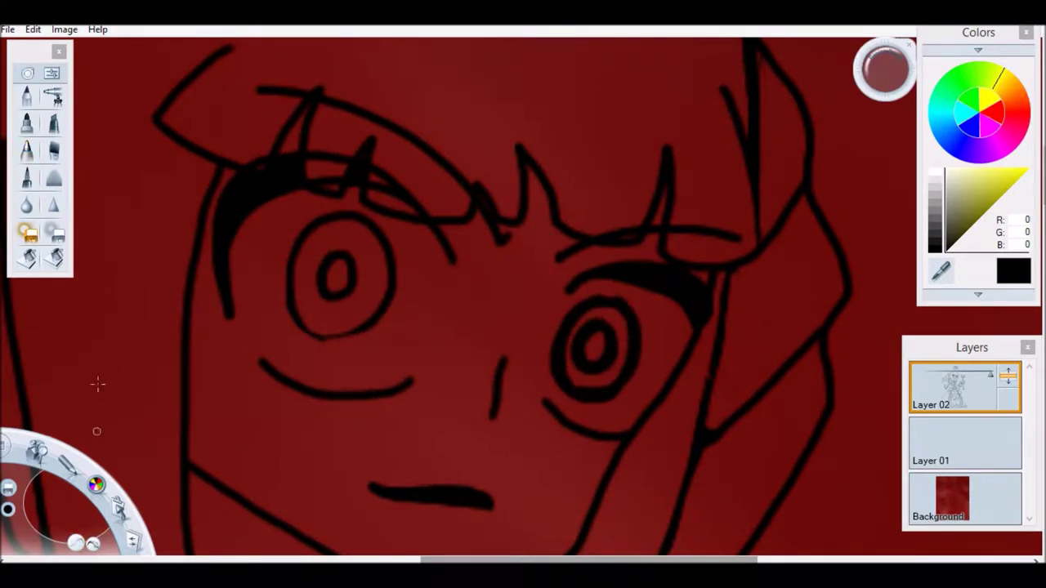
# Step: Erase the iris and pupil of the smaller eye and redraw them as thinner concentric ovals
pyautogui.moveTo(639, 320)
pyautogui.mouseDown()
pyautogui.moveTo(554, 332)
pyautogui.moveTo(602, 365)
pyautogui.mouseUp()
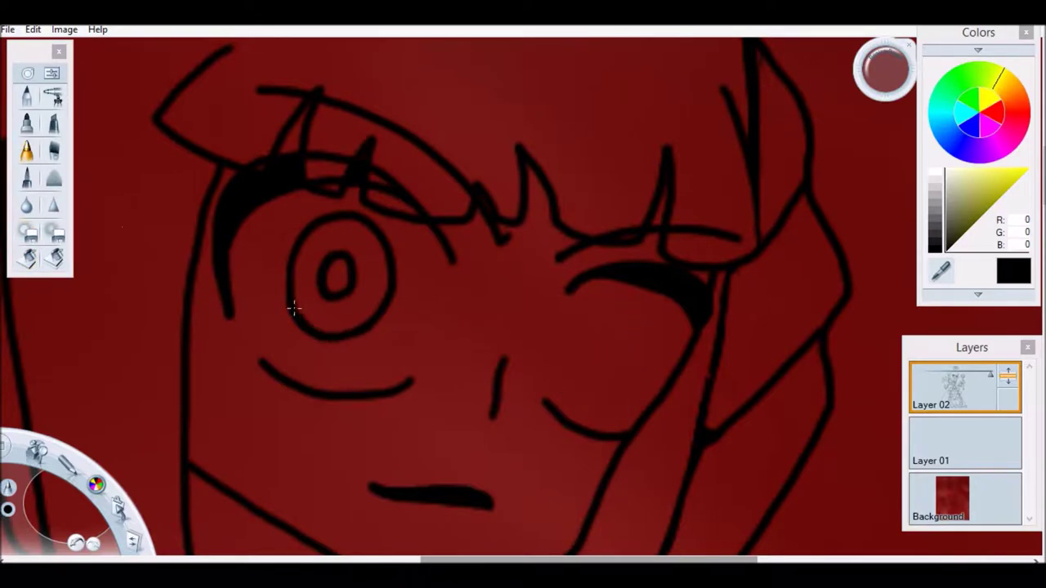
pyautogui.click(65, 458)
pyautogui.moveTo(245, 326); pyautogui.dragTo(245, 332)
pyautogui.moveTo(357, 324); pyautogui.dragTo(619, 401)
pyautogui.press('Return')
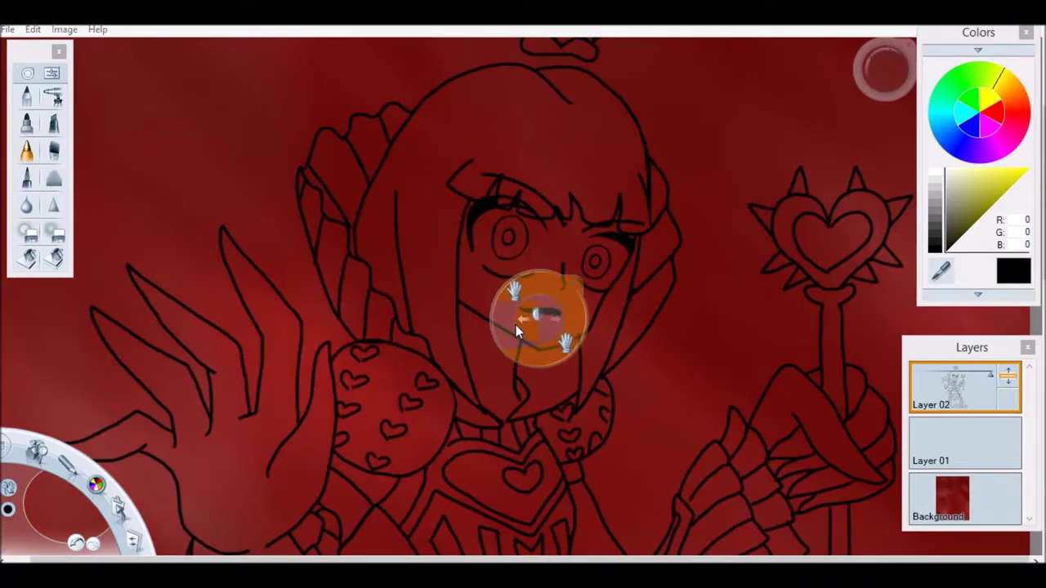
# Step: Close off the eye outlines with light grey (RGB 204, 204, 204) and fill the face and neck with it
pyautogui.moveTo(515, 324); pyautogui.dragTo(673, 358)
pyautogui.click(938, 199)
pyautogui.click(940, 206)
pyautogui.moveTo(409, 294); pyautogui.dragTo(433, 325)
pyautogui.moveTo(588, 246); pyautogui.dragTo(559, 339)
pyautogui.moveTo(678, 260); pyautogui.dragTo(658, 356)
pyautogui.click(432, 385)
pyautogui.click(418, 480)
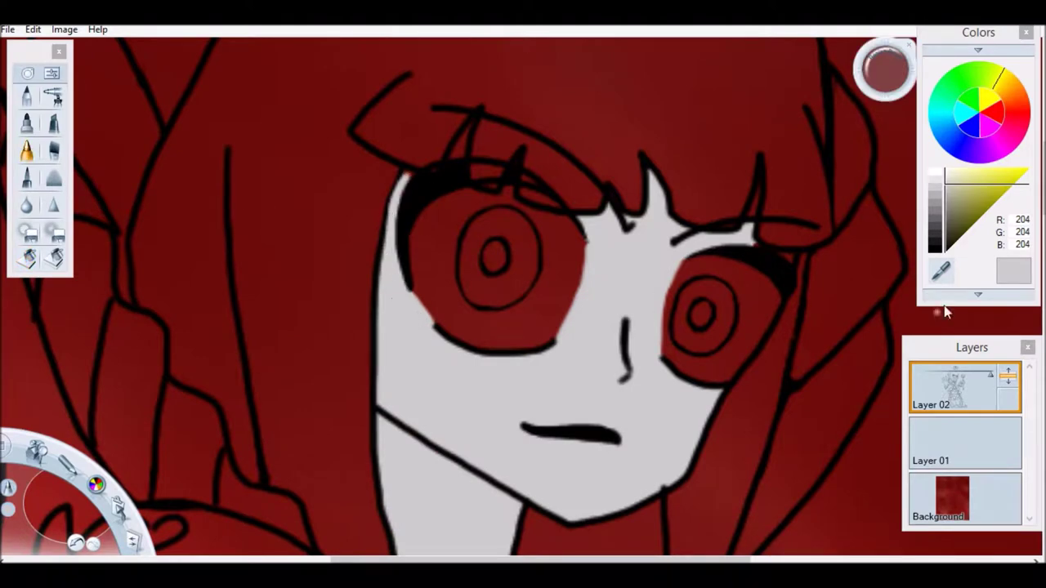
# Step: Fill the eyeball area around both irises with white (RGB 255, 255, 255)
pyautogui.scroll(-3, 774, 331)
pyautogui.click(946, 172)
pyautogui.scroll(1, 528, 283)
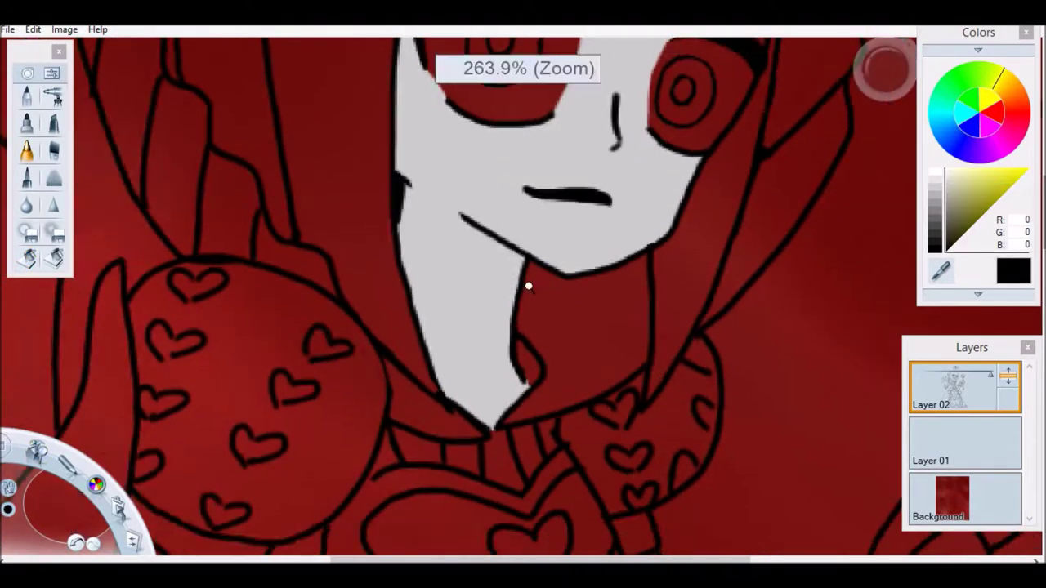
pyautogui.scroll(3, 528, 283)
pyautogui.click(710, 344)
pyautogui.click(435, 208)
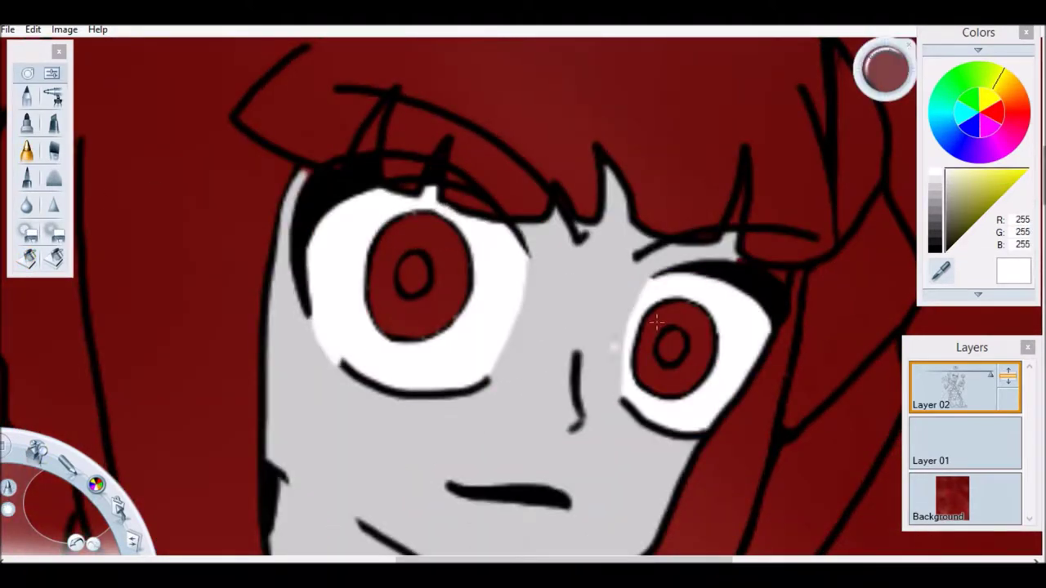
# Step: Fill both irises with bright green and both pupils with dark green
pyautogui.click(956, 72)
pyautogui.click(987, 210)
pyautogui.click(380, 269)
pyautogui.click(695, 368)
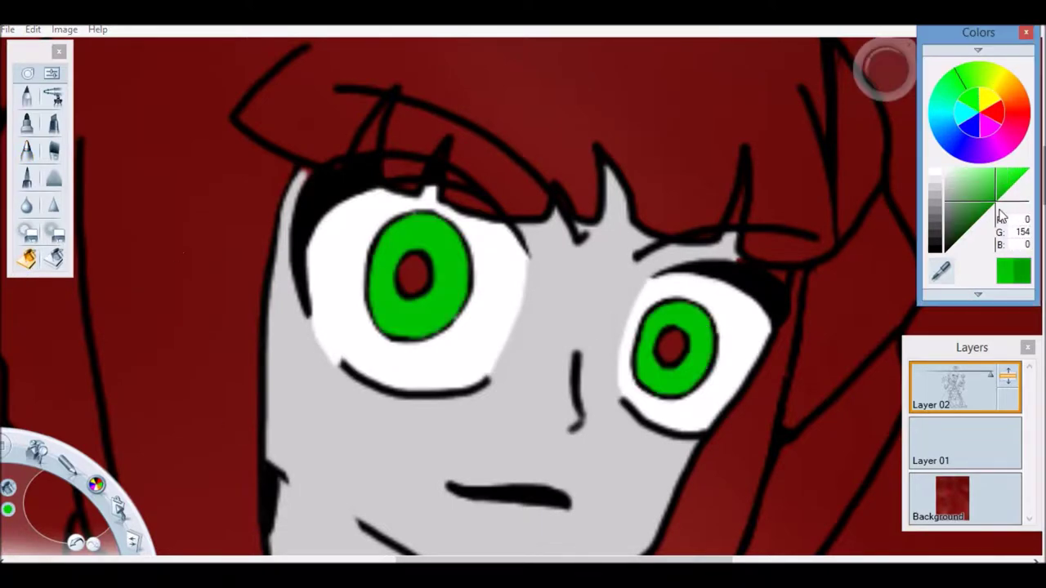
pyautogui.click(969, 233)
pyautogui.click(412, 274)
pyautogui.click(672, 347)
# Step: Paint soft grey shading around both eyes, under the lower lids and along the inner corners
pyautogui.scroll(-1, 516, 342)
pyautogui.scroll(1, 517, 342)
pyautogui.scroll(-1, 517, 343)
pyautogui.click(934, 204)
pyautogui.doubleClick(27, 150)
pyautogui.scroll(1, 420, 233)
pyautogui.moveTo(310, 270)
pyautogui.mouseDown()
pyautogui.moveTo(332, 357)
pyautogui.moveTo(292, 249)
pyautogui.mouseUp()
pyautogui.moveTo(605, 205); pyautogui.dragTo(595, 257)
pyautogui.moveTo(562, 377)
pyautogui.mouseDown()
pyautogui.moveTo(518, 427)
pyautogui.moveTo(327, 376)
pyautogui.moveTo(507, 434)
pyautogui.mouseUp()
pyautogui.moveTo(715, 266)
pyautogui.mouseDown()
pyautogui.moveTo(817, 220)
pyautogui.moveTo(842, 233)
pyautogui.mouseUp()
pyautogui.moveTo(695, 412)
pyautogui.mouseDown()
pyautogui.moveTo(760, 480)
pyautogui.moveTo(789, 486)
pyautogui.mouseUp()
# Step: Deepen the shadows around both eyes with a darker grey along the lids
pyautogui.click(934, 236)
pyautogui.moveTo(327, 364)
pyautogui.mouseDown()
pyautogui.moveTo(280, 234)
pyautogui.moveTo(290, 135)
pyautogui.mouseUp()
pyautogui.moveTo(327, 360)
pyautogui.mouseDown()
pyautogui.moveTo(479, 422)
pyautogui.moveTo(544, 404)
pyautogui.mouseUp()
pyautogui.moveTo(605, 196); pyautogui.dragTo(596, 233)
pyautogui.moveTo(719, 262); pyautogui.dragTo(841, 231)
pyautogui.moveTo(691, 421); pyautogui.dragTo(780, 484)
pyautogui.keyDown('alt'); pyautogui.click(295, 281); pyautogui.keyUp('alt')
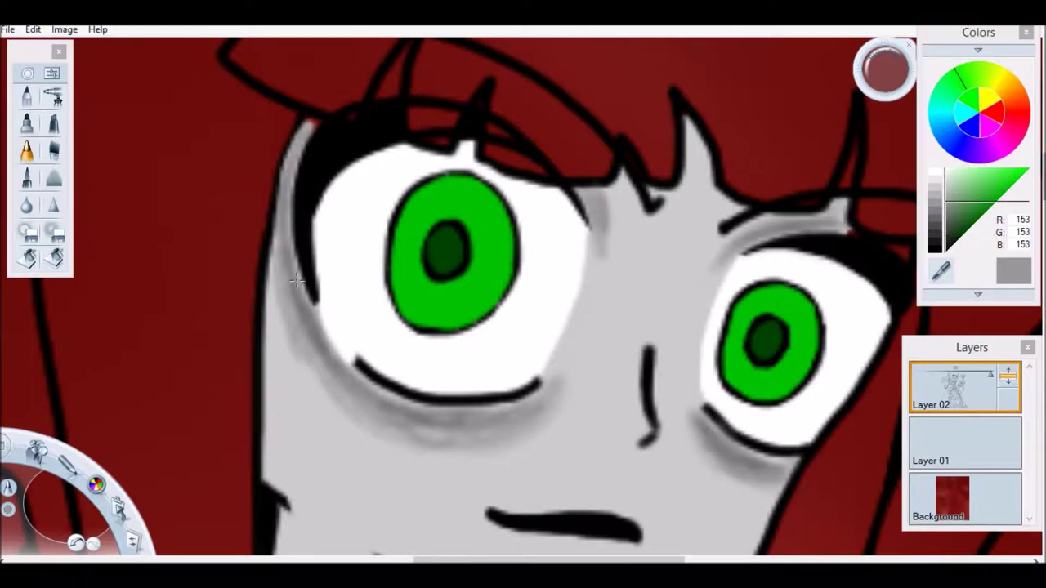
# Step: Add thin dark red strokes (RGB 65, 0, 0) within the shadows around both eyes
pyautogui.moveTo(36, 454); pyautogui.dragTo(456, 343)
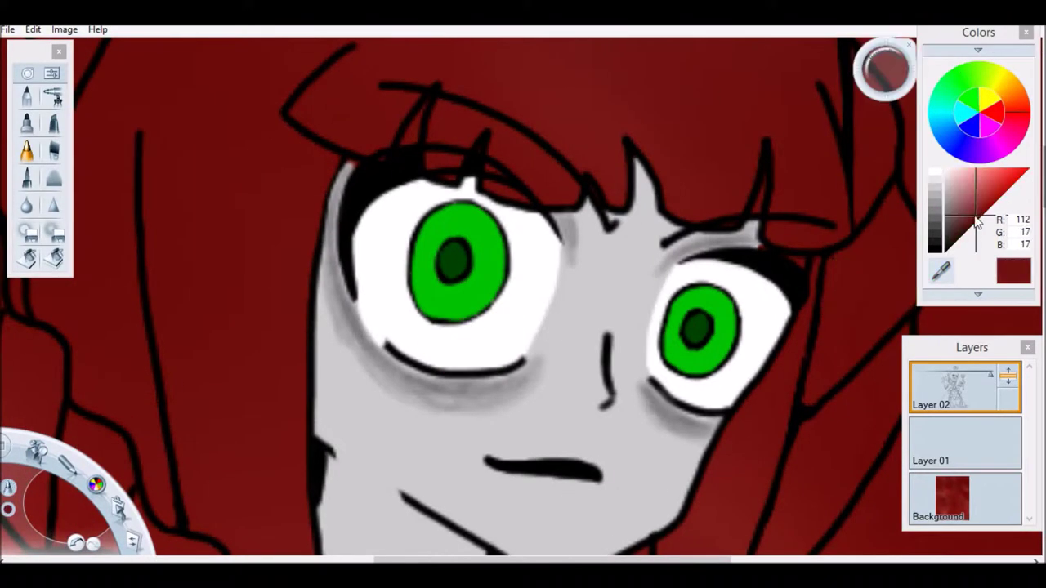
pyautogui.moveTo(182, 265); pyautogui.dragTo(285, 265)
pyautogui.click(273, 296)
pyautogui.click(119, 510)
pyautogui.click(278, 296)
pyautogui.moveTo(531, 372)
pyautogui.mouseDown()
pyautogui.moveTo(401, 384)
pyautogui.moveTo(343, 316)
pyautogui.mouseUp()
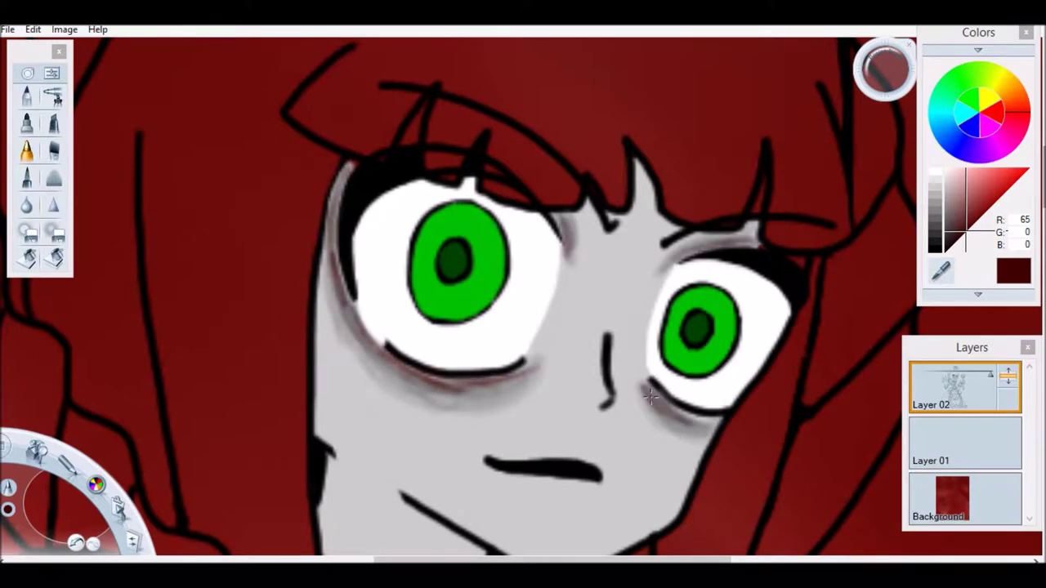
pyautogui.keyDown('alt'); pyautogui.click(375, 347); pyautogui.keyUp('alt')
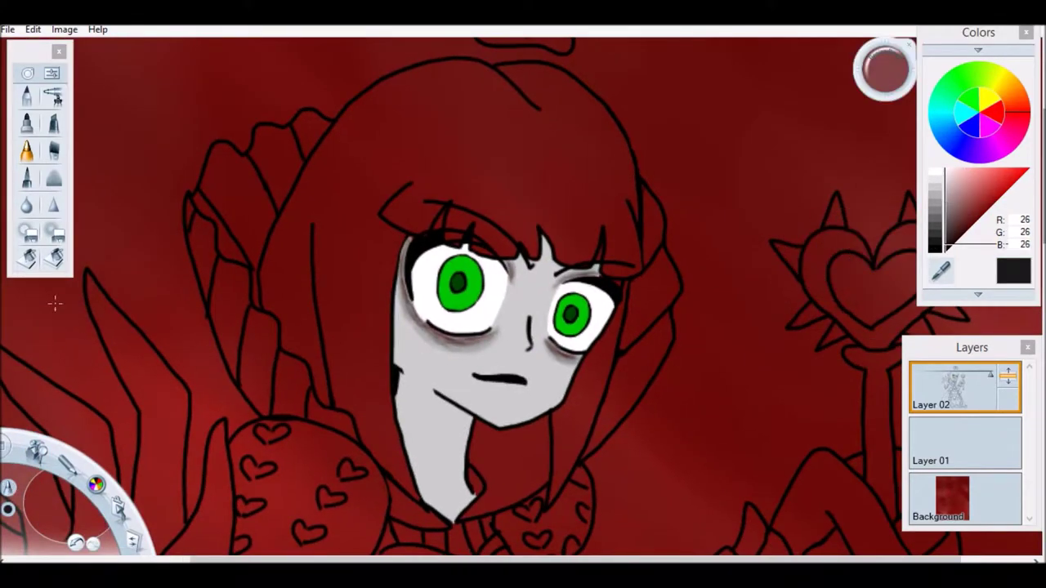
pyautogui.click(27, 259)
pyautogui.click(490, 147)
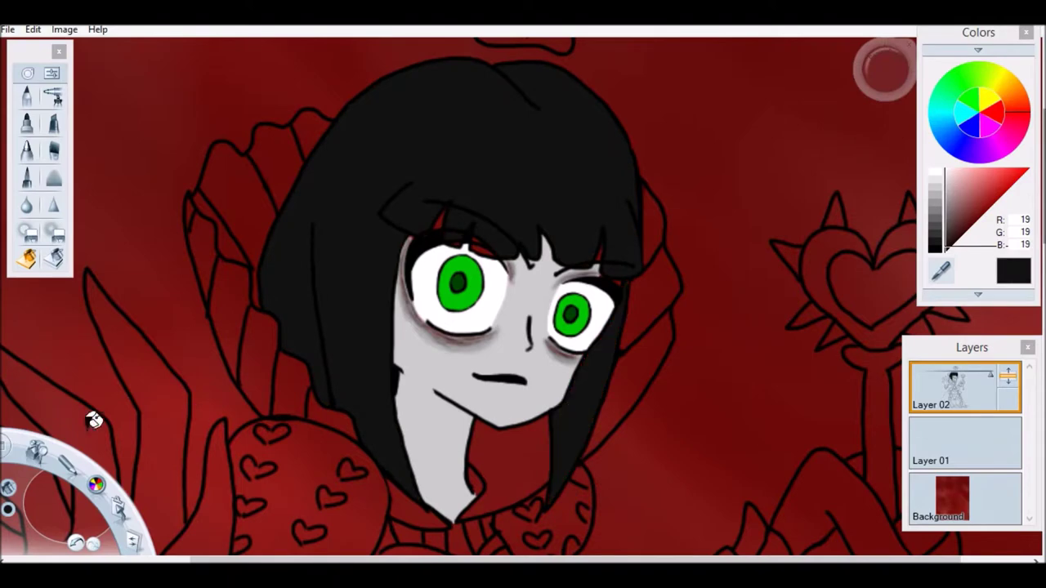
pyautogui.hotkey('ctrl', 'z')
# Step: Recolour the inner hair strand lines and the fringe's side edges with dark grey (RGB 51, 51, 51)
pyautogui.click(27, 149)
pyautogui.moveTo(411, 183); pyautogui.dragTo(388, 203)
pyautogui.scroll(2, 319, 109)
pyautogui.moveTo(319, 109); pyautogui.dragTo(325, 385)
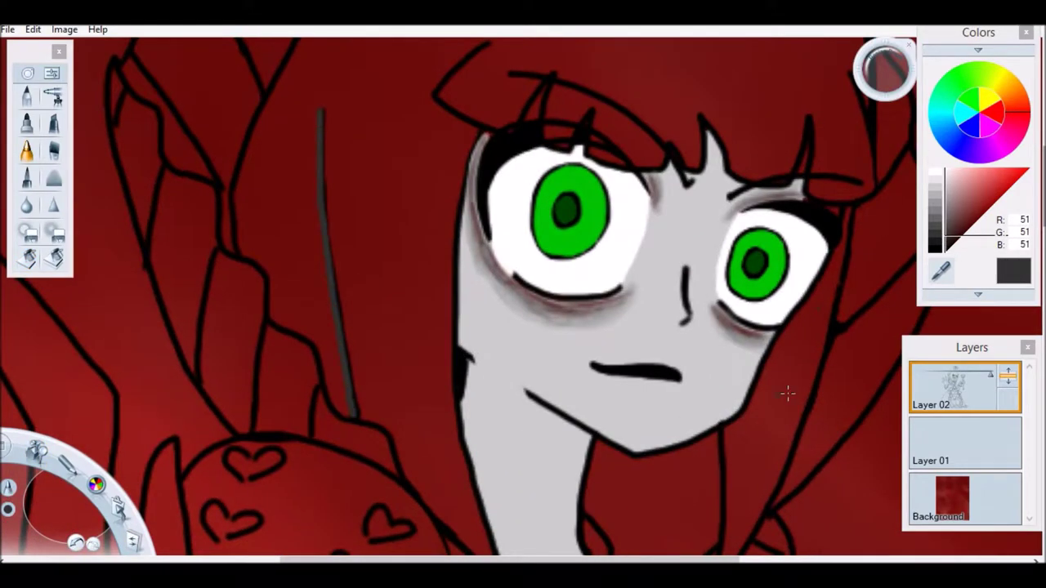
pyautogui.moveTo(704, 180); pyautogui.dragTo(664, 139)
pyautogui.moveTo(655, 374); pyautogui.dragTo(479, 206)
# Step: Recolour the eyebrow lines and the larger eye's lid crease lines with the same dark grey
pyautogui.scroll(1, 518, 350)
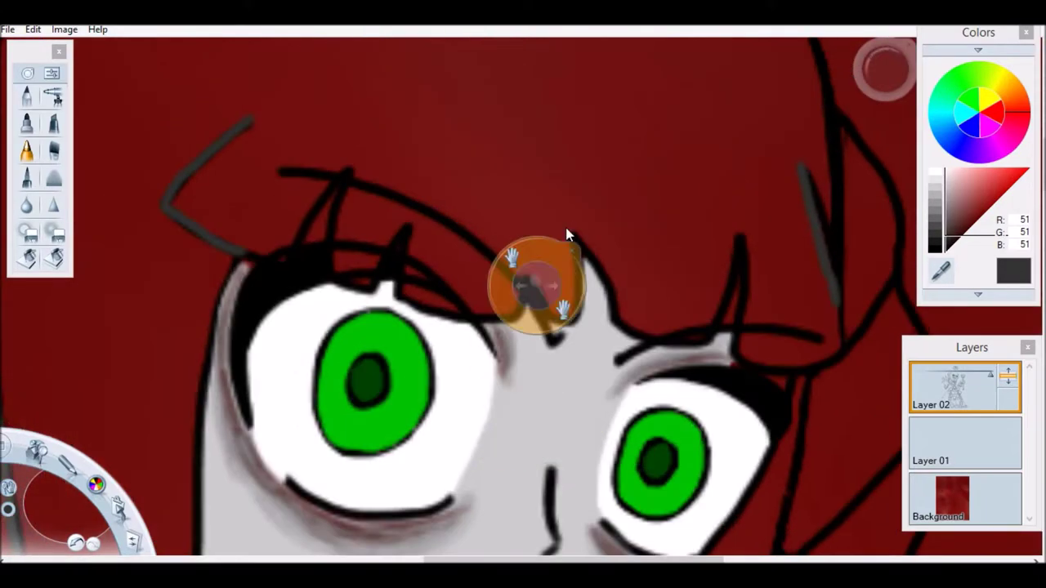
pyautogui.moveTo(527, 293); pyautogui.dragTo(320, 170)
pyautogui.keyDown('alt'); pyautogui.click(268, 281); pyautogui.keyUp('alt')
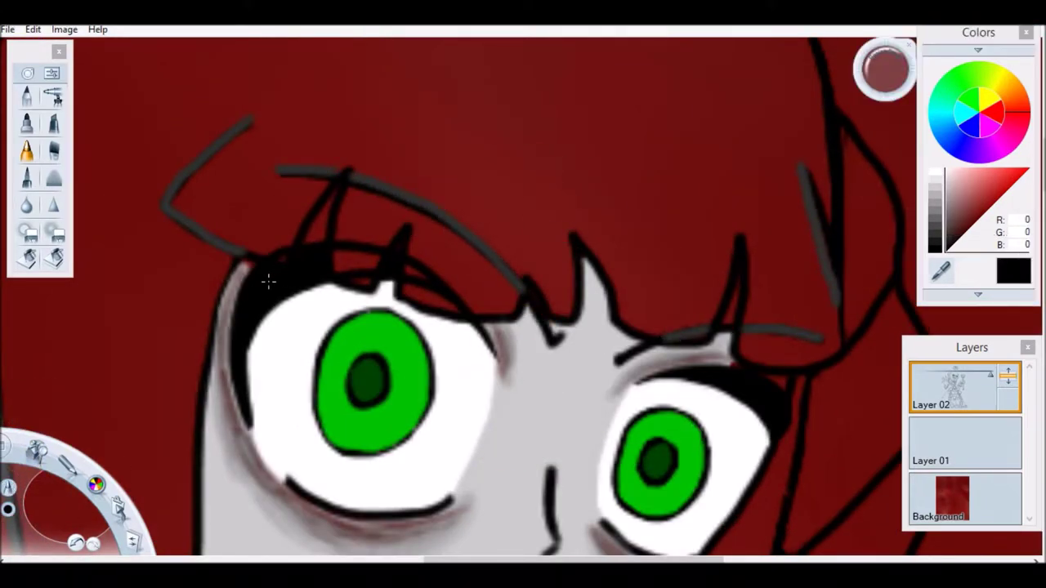
pyautogui.keyDown('alt'); pyautogui.click(438, 247); pyautogui.keyUp('alt')
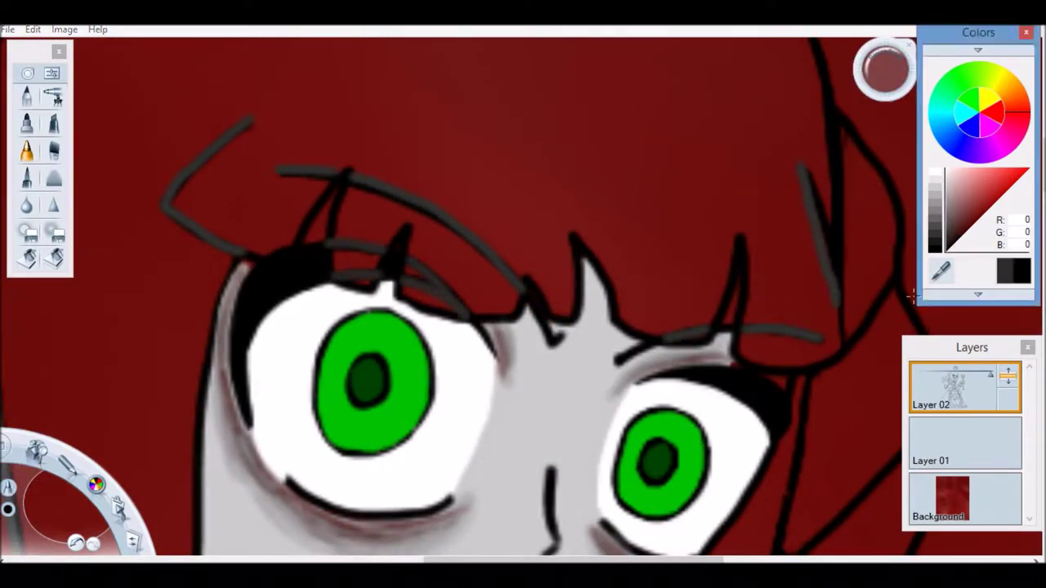
# Step: Paint the narrow gaps between fringe strands above both eyes in skin grey (RGB 204, 204, 204), retouching the adjoining lines
pyautogui.moveTo(501, 304); pyautogui.dragTo(509, 299)
pyautogui.keyDown('alt'); pyautogui.click(739, 313); pyautogui.keyUp('alt')
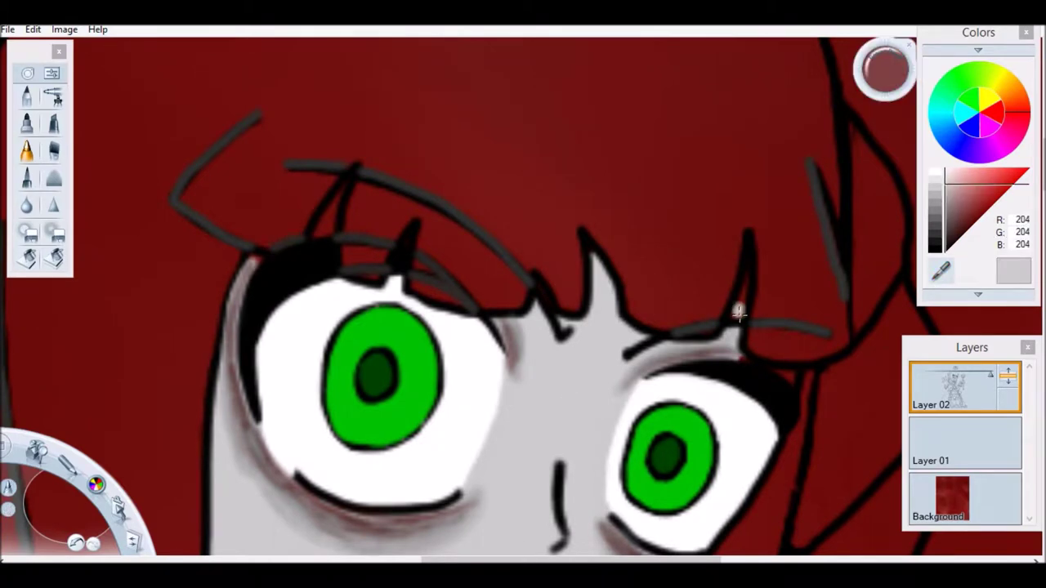
pyautogui.keyDown('alt'); pyautogui.click(275, 282); pyautogui.keyUp('alt')
pyautogui.keyDown('alt'); pyautogui.click(760, 367); pyautogui.keyUp('alt')
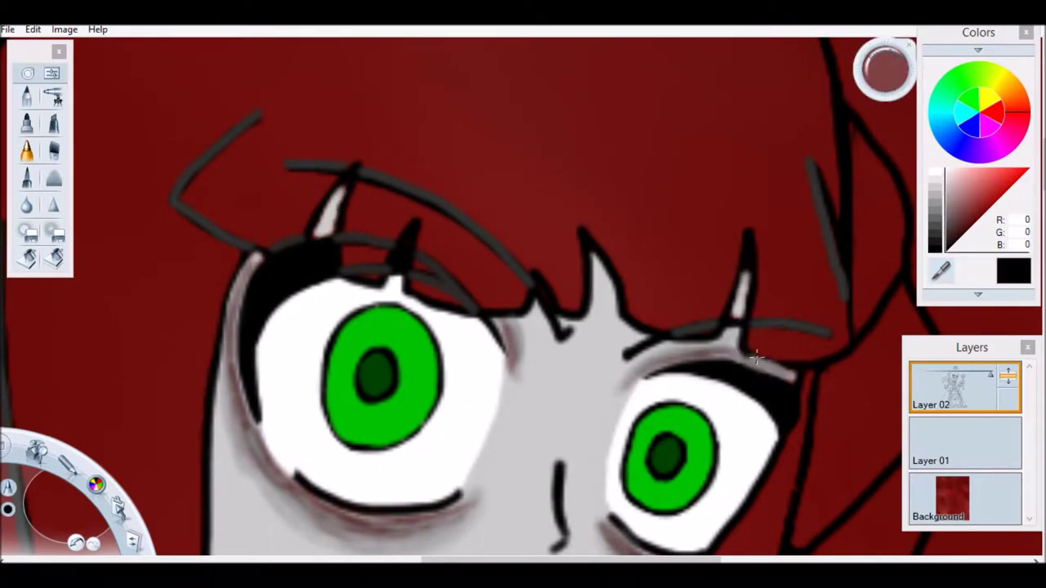
pyautogui.scroll(-5, 646, 174)
pyautogui.scroll(5, 608, 285)
pyautogui.keyDown('alt'); pyautogui.click(605, 327); pyautogui.keyUp('alt')
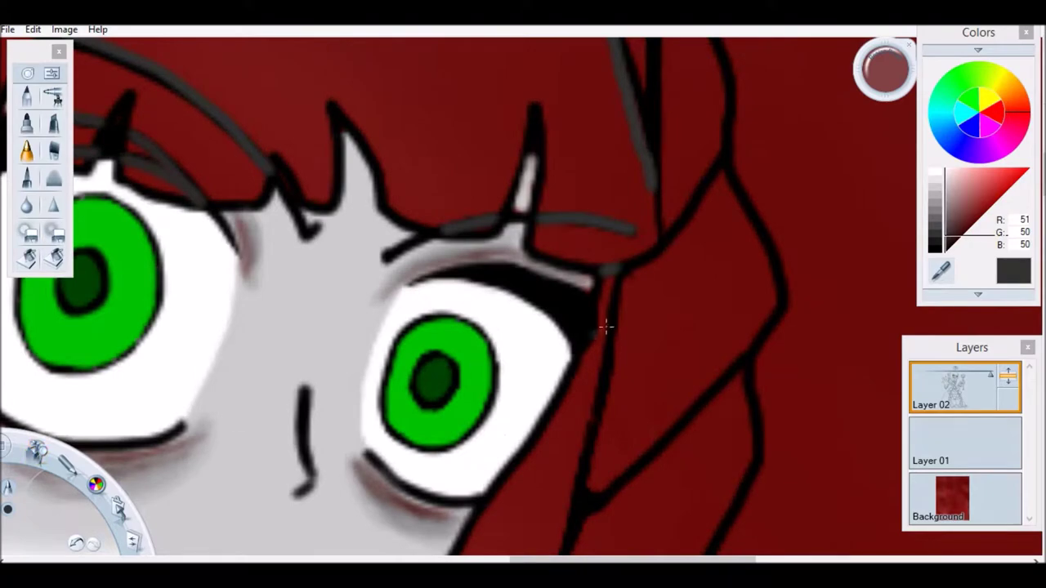
# Step: Fill the hair with solid black (RGB 0, 0, 0) and cover the leftover red gaps around the lids and fringe
pyautogui.scroll(-5, 586, 353)
pyautogui.click(27, 258)
pyautogui.click(626, 388)
pyautogui.scroll(-1, 626, 387)
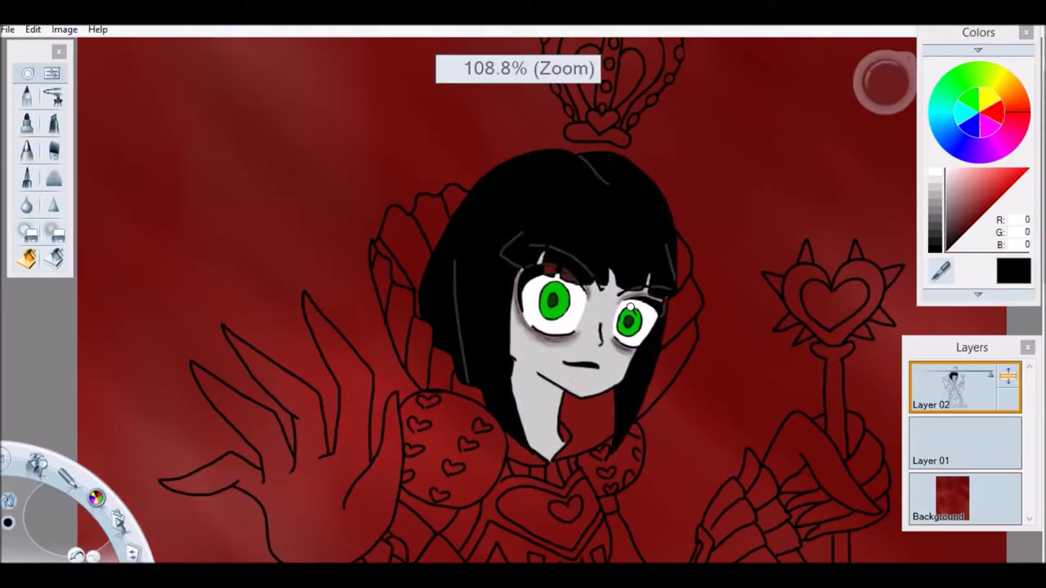
pyautogui.scroll(5, 133, 177)
pyautogui.press('p')
pyautogui.scroll(-4, 549, 163)
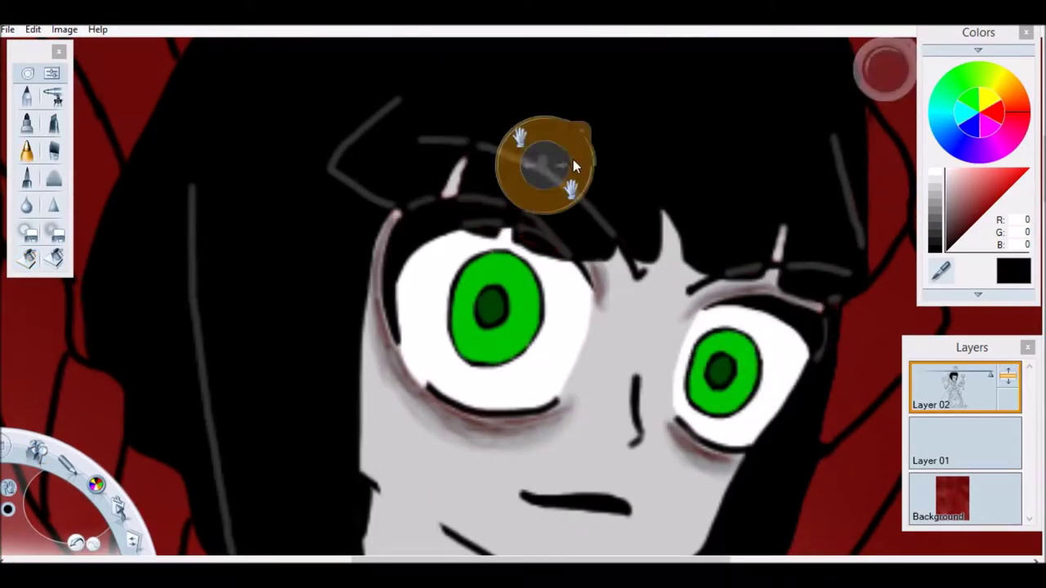
# Step: Fill the staff arm's sleeve and the gown's outer skirt panels with very dark grey (RGB 26, 26, 26)
pyautogui.scroll(2, 572, 326)
pyautogui.scroll(-3, 605, 327)
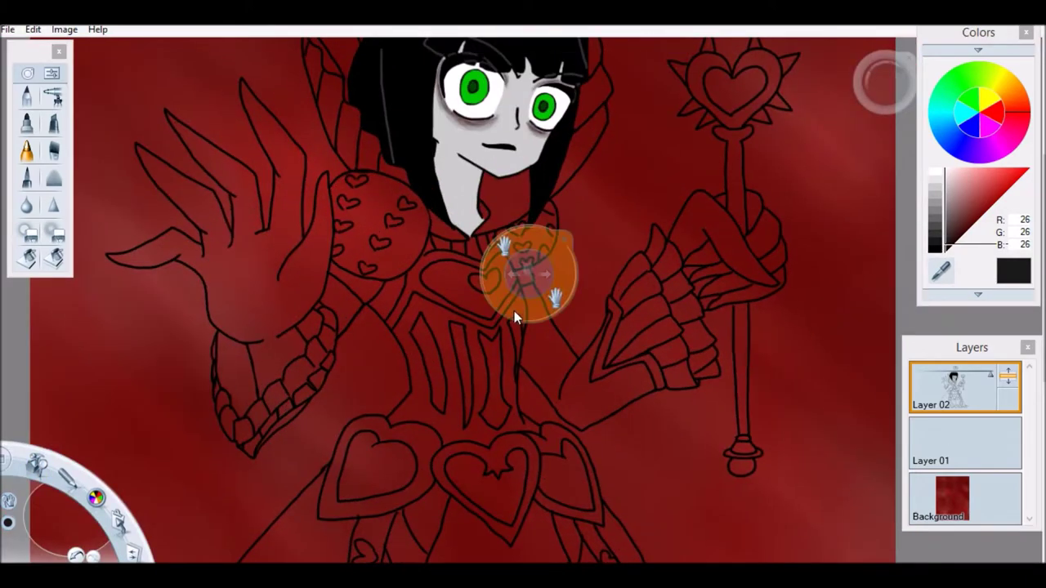
pyautogui.press('f')
pyautogui.scroll(2, 517, 294)
pyautogui.click(702, 314)
pyautogui.click(352, 490)
pyautogui.scroll(-2, 499, 460)
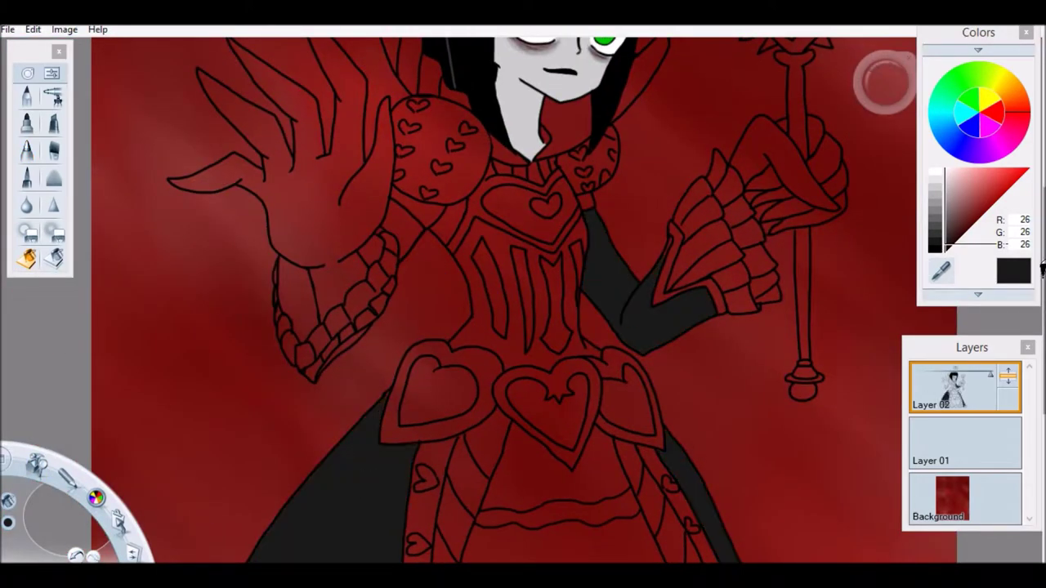
# Step: Fill the bodice's vertical panels and the gaps at the collar and raised arm's shoulder with dark grey (RGB 23, 23, 23)
pyautogui.scroll(2, 344, 195)
pyautogui.click(964, 441)
pyautogui.press('e')
pyautogui.click(947, 251)
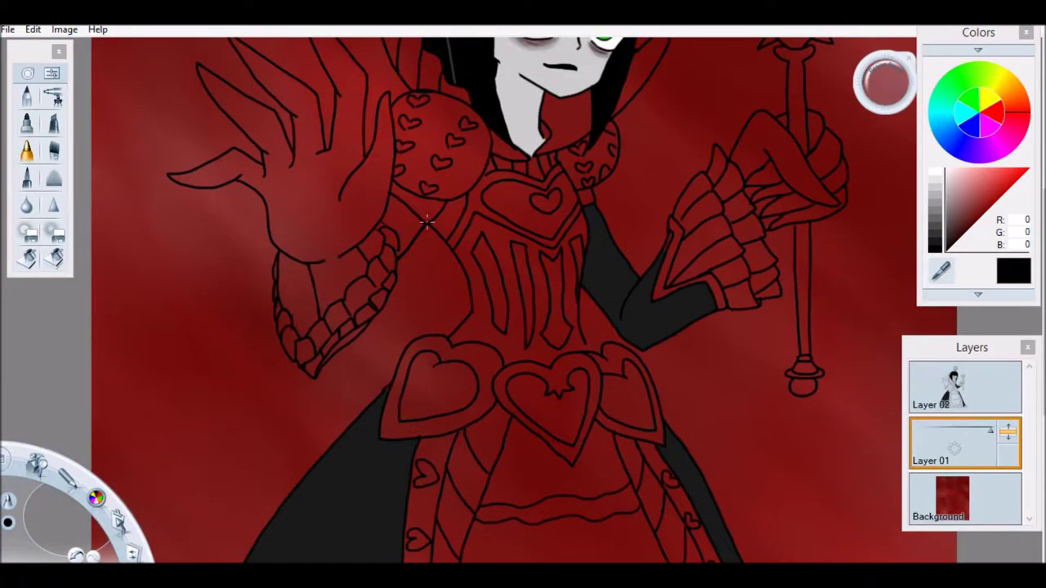
pyautogui.click(946, 245)
pyautogui.click(27, 258)
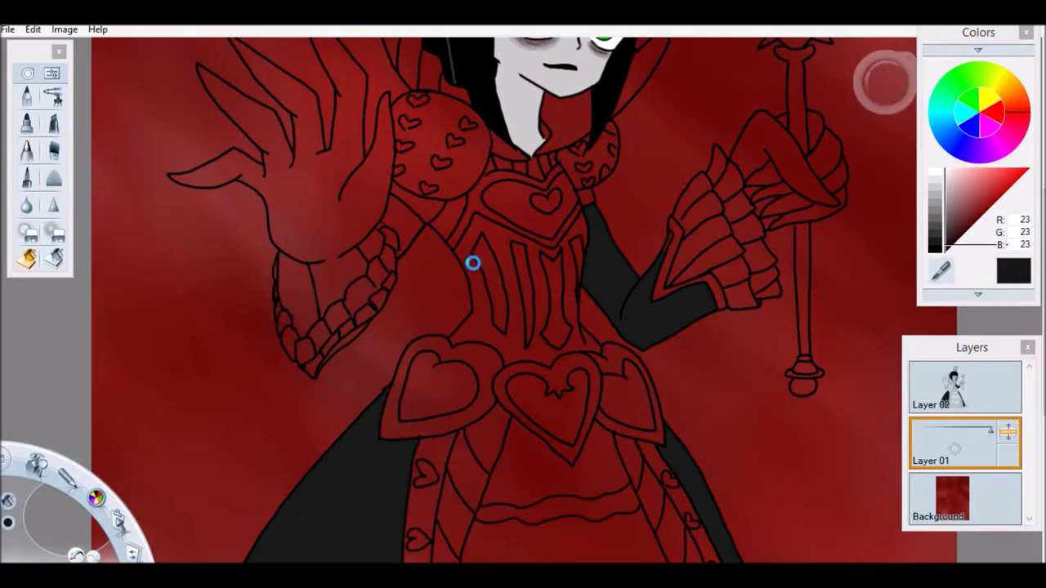
pyautogui.hotkey('alt', ']')
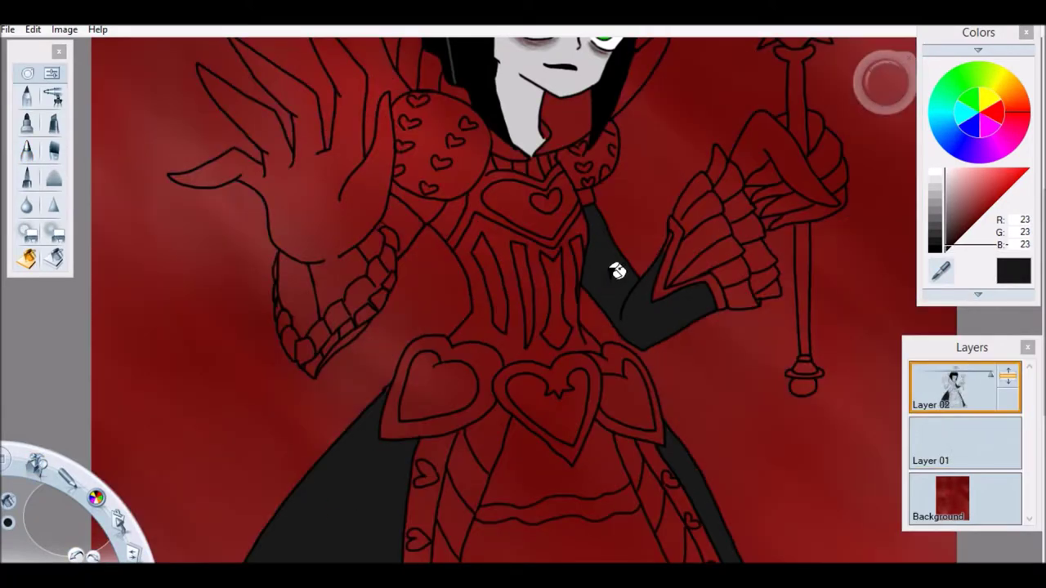
pyautogui.click(488, 282)
pyautogui.click(522, 294)
pyautogui.click(555, 298)
pyautogui.click(576, 257)
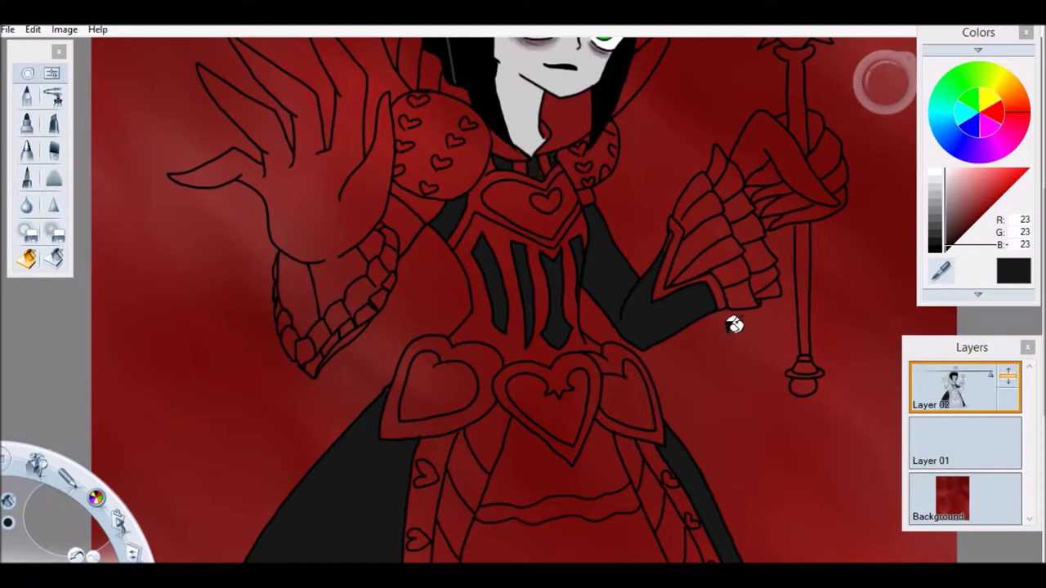
# Step: Fill the insides of the three belt hearts with the same dark grey (RGB 23, 23, 23)
pyautogui.scroll(-2, 589, 217)
pyautogui.click(491, 225)
pyautogui.click(544, 233)
pyautogui.click(584, 229)
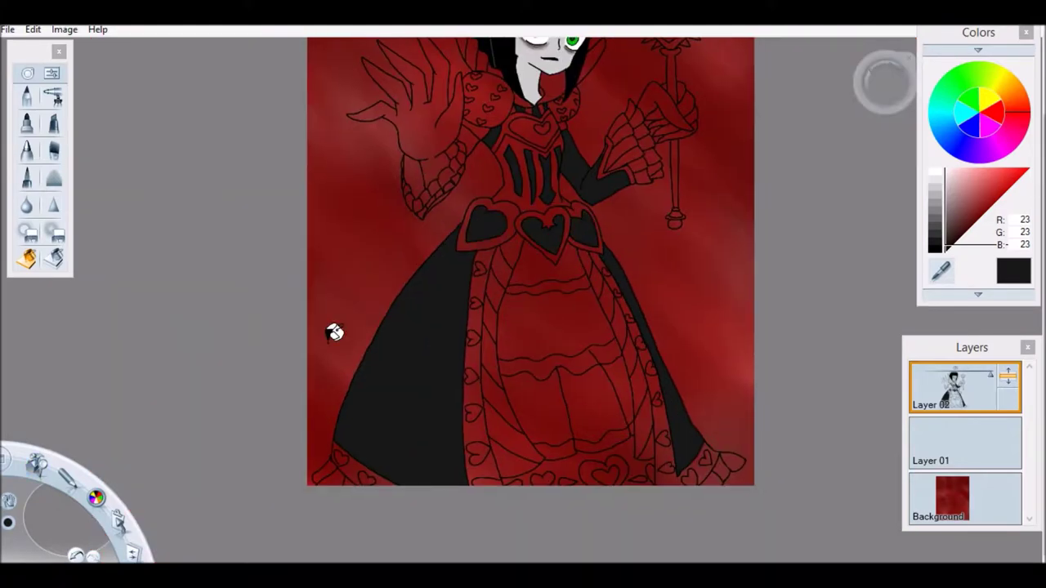
# Step: Retouch the raised arm's outline and fill its upper sleeve with near-black grey
pyautogui.scroll(2, 516, 288)
pyautogui.hotkey('alt', '[')
pyautogui.press('p')
pyautogui.hotkey('alt', ']')
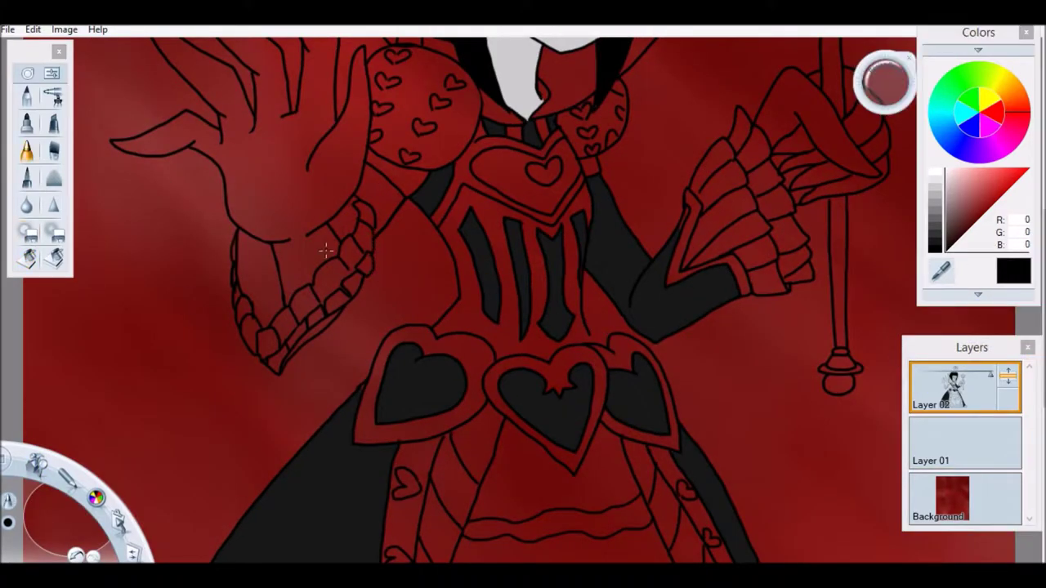
pyautogui.click(930, 257)
pyautogui.press('f')
pyautogui.hotkey('alt', '[')
pyautogui.hotkey('alt', ']')
pyautogui.click(376, 192)
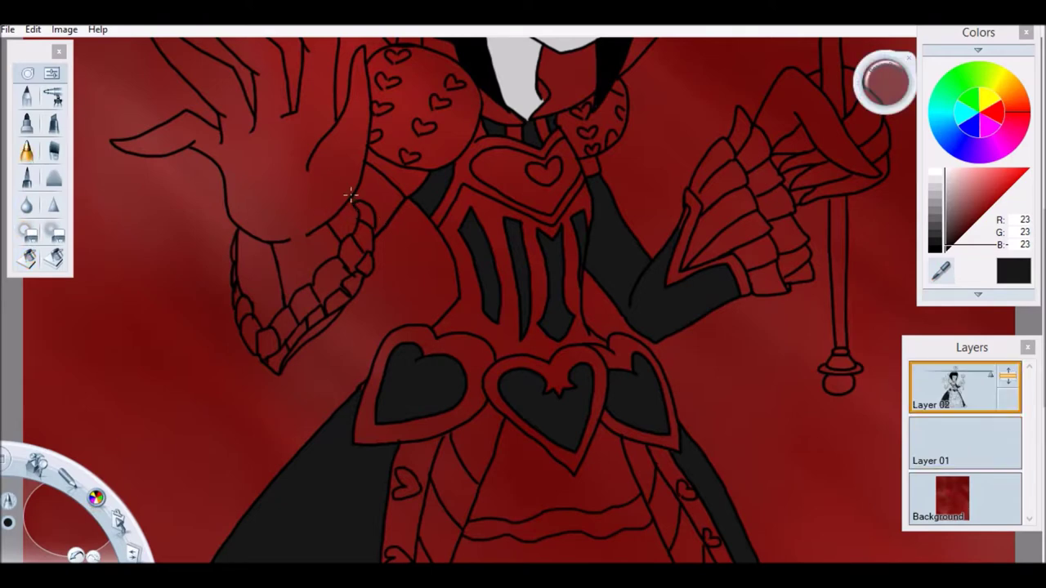
pyautogui.click(931, 253)
pyautogui.scroll(-2, 523, 294)
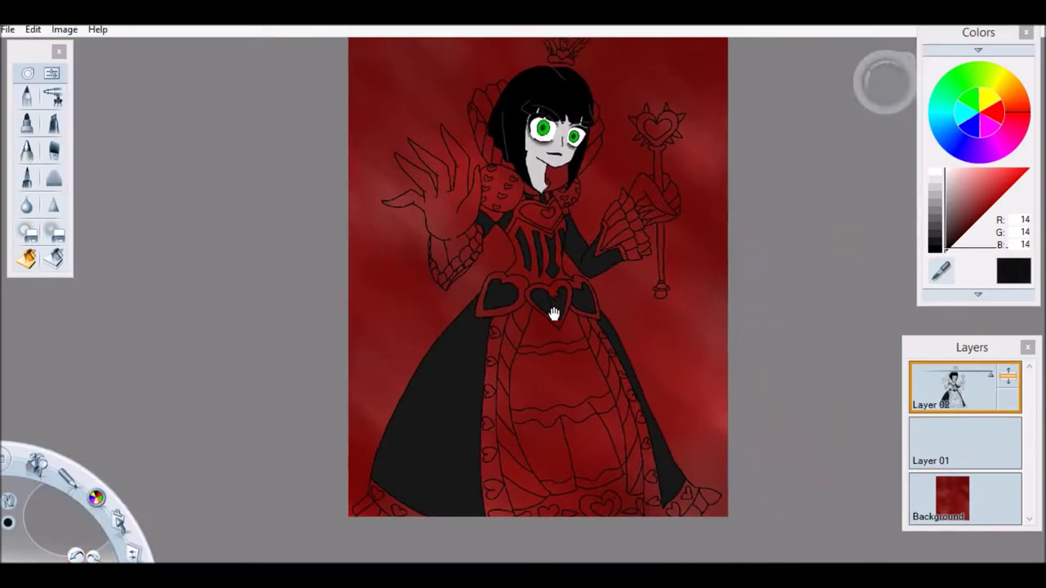
# Step: Fill the chest heart, crown panels, staff heart, skirt ruffle bands and staff arm's cuff frills with red, using RGB 141, 0, 0
pyautogui.scroll(2, 687, 308)
pyautogui.keyDown('alt'); pyautogui.click(560, 334); pyautogui.keyUp('alt')
pyautogui.keyDown('alt'); pyautogui.click(544, 234); pyautogui.keyUp('alt')
pyautogui.click(587, 288)
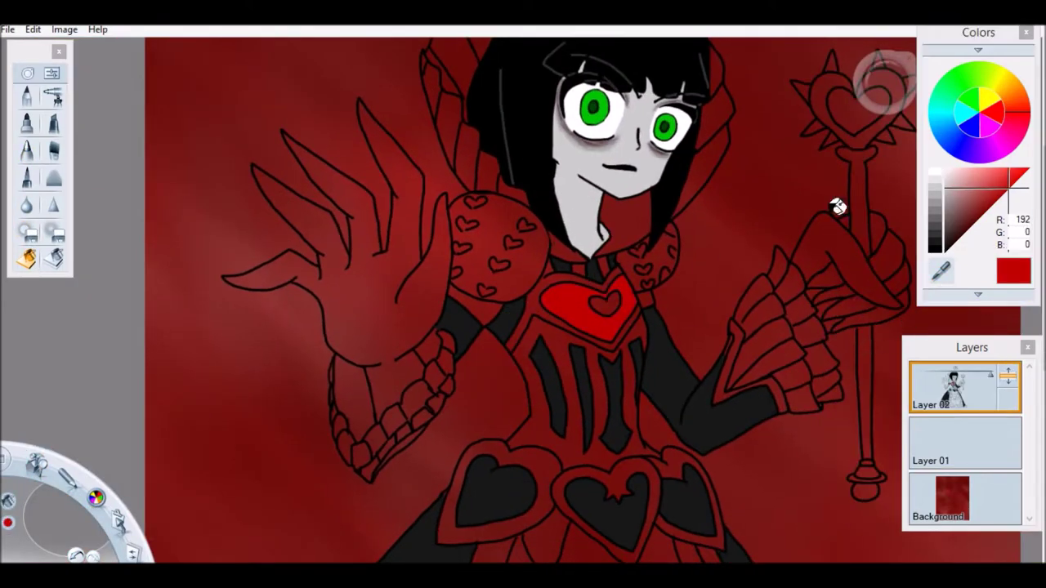
pyautogui.keyDown('alt'); pyautogui.click(833, 205); pyautogui.keyUp('alt')
pyautogui.click(596, 260)
pyautogui.scroll(-2, 490, 425)
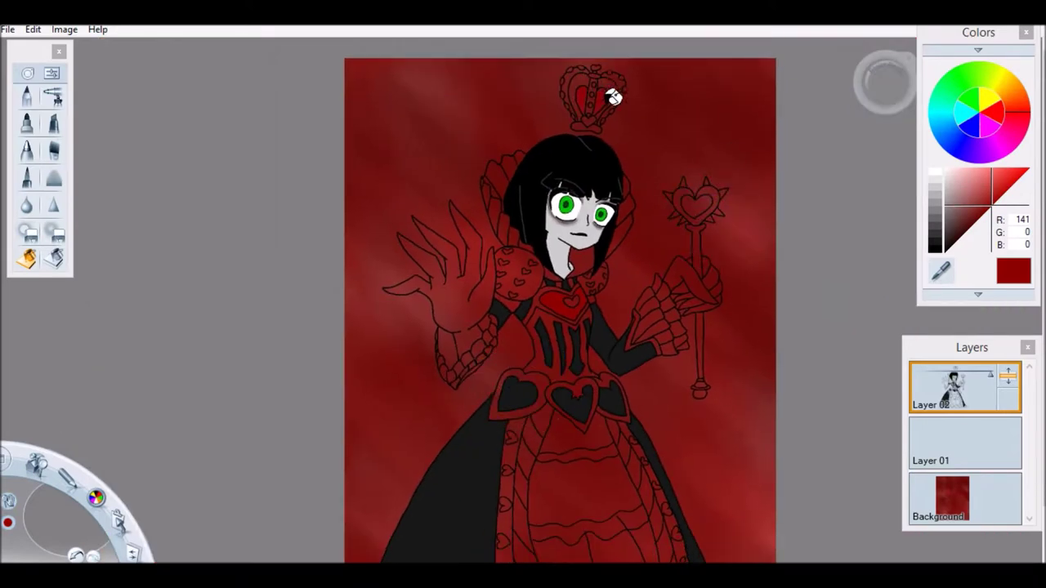
pyautogui.scroll(-1, 572, 362)
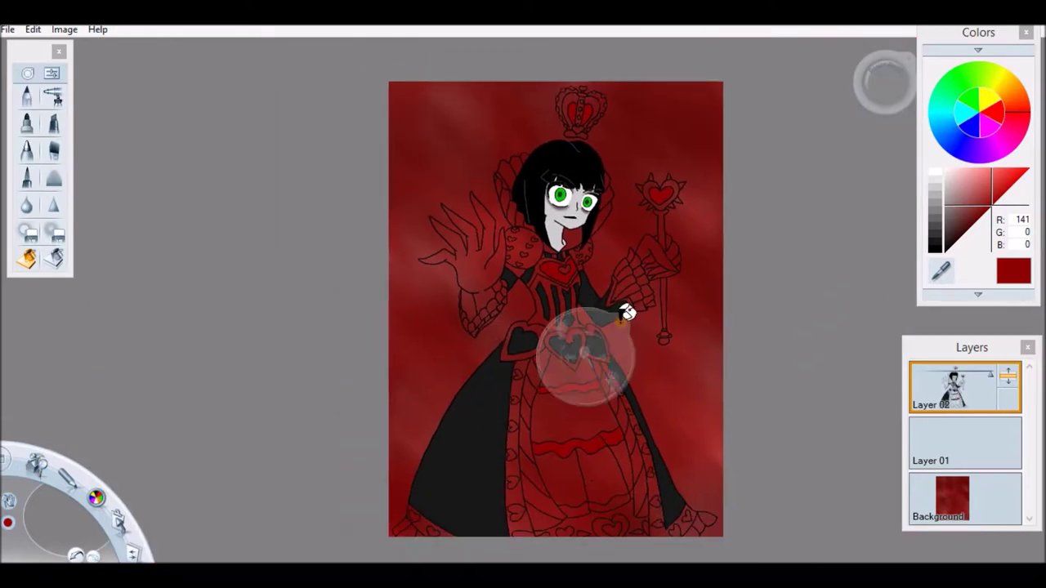
pyautogui.scroll(3, 588, 289)
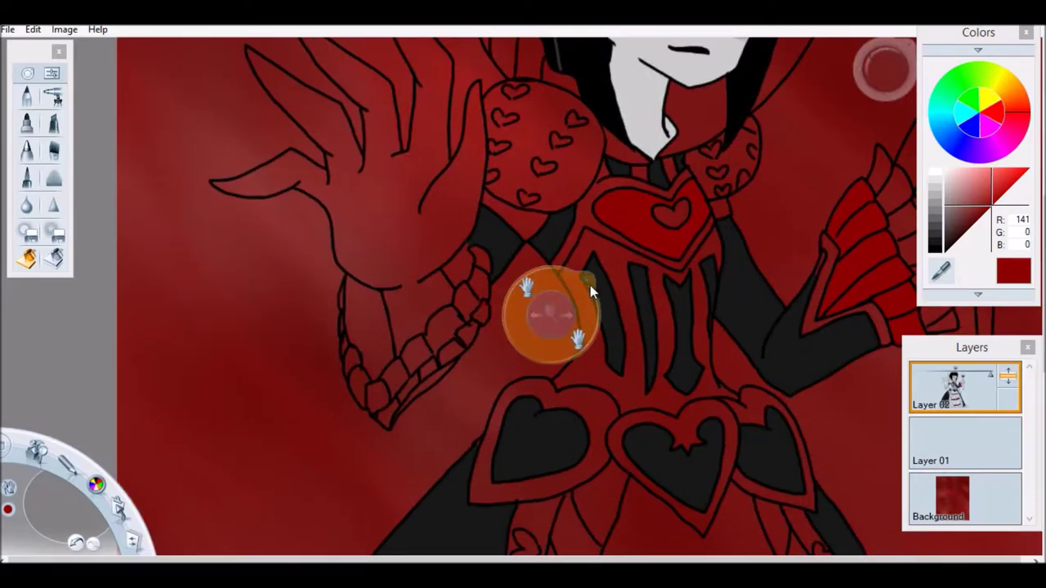
# Step: Fill the raised arm's cuff edge, the armbands and the shoulder-puff hearts with dark red (RGB 141, 0, 0), darkening the cuff's underside
pyautogui.keyDown('alt'); pyautogui.click(392, 397); pyautogui.keyUp('alt')
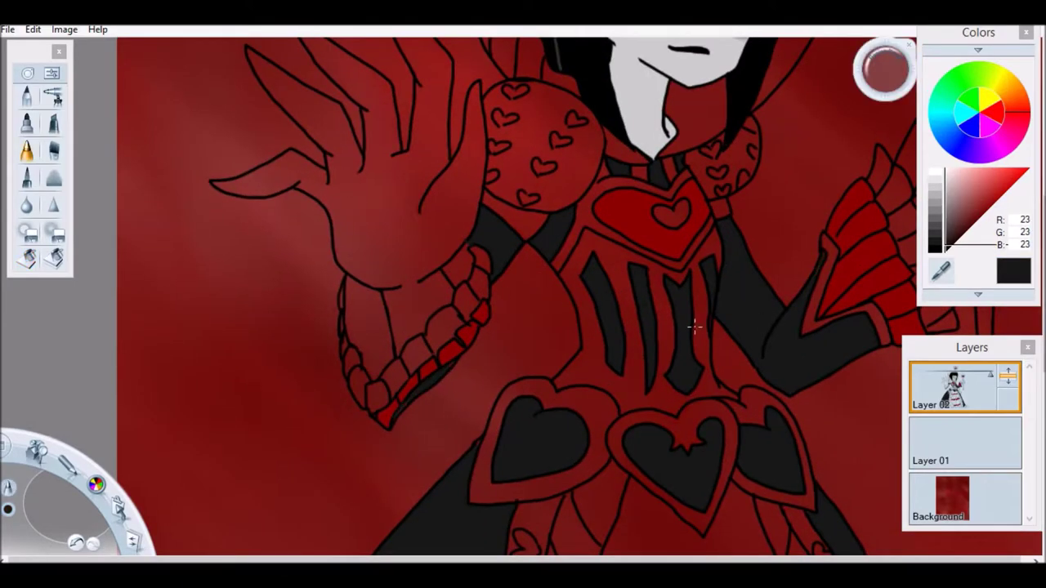
pyautogui.moveTo(694, 327); pyautogui.dragTo(695, 356)
pyautogui.keyDown('alt'); pyautogui.click(575, 143); pyautogui.keyUp('alt')
pyautogui.press('f')
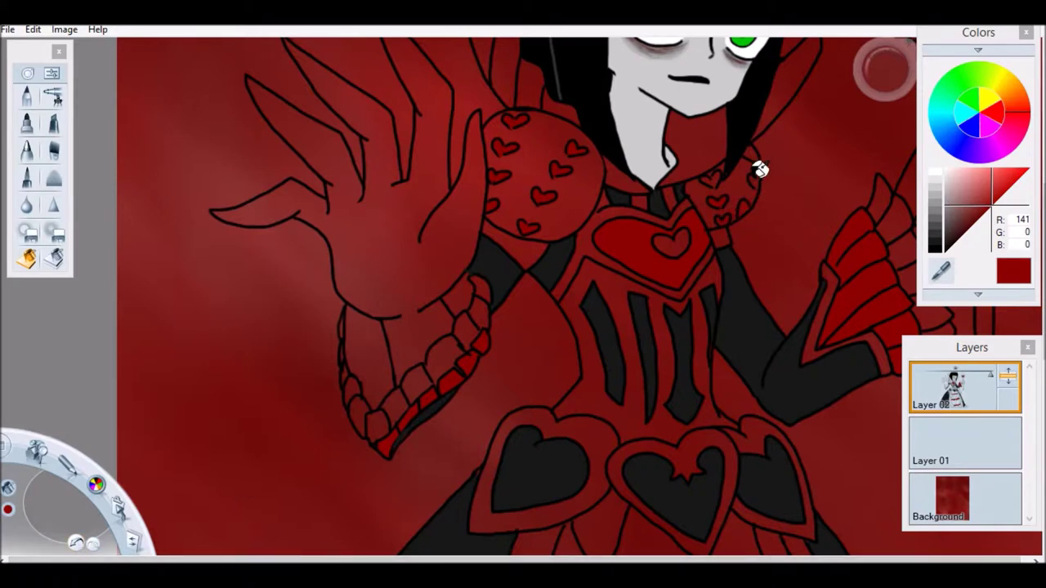
pyautogui.press('p')
pyautogui.press('f')
pyautogui.scroll(-3, 550, 315)
pyautogui.scroll(-1, 550, 315)
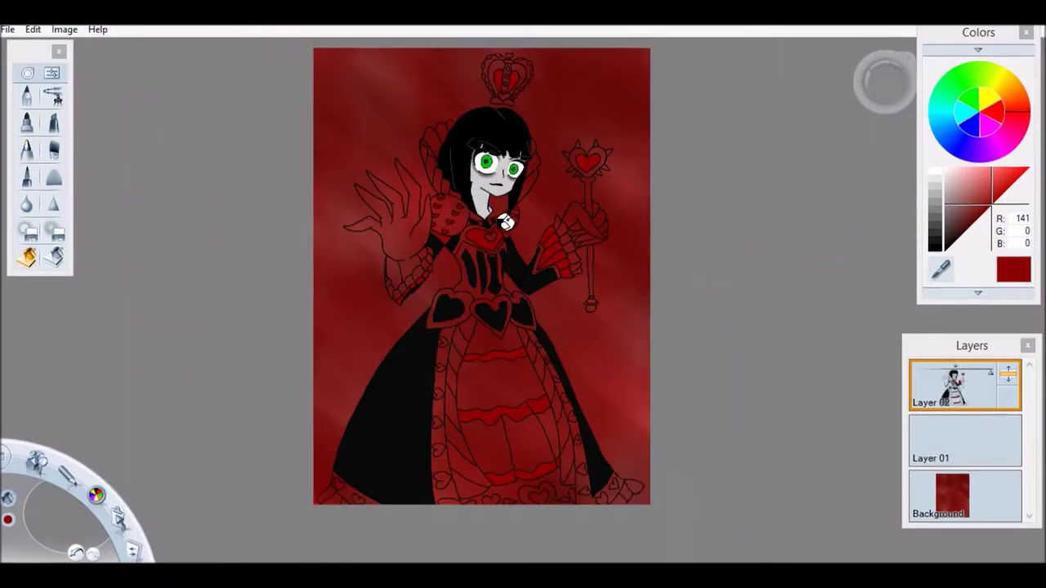
# Step: Fill both shoulder puffs around their hearts with near-black (RGB 9, 9, 9) and cover the leftover red edge gaps
pyautogui.scroll(3, 648, 346)
pyautogui.scroll(2, 648, 346)
pyautogui.click(989, 172)
pyautogui.moveTo(940, 269); pyautogui.dragTo(420, 182)
pyautogui.click(946, 247)
pyautogui.click(400, 176)
pyautogui.click(595, 198)
pyautogui.scroll(2, 382, 249)
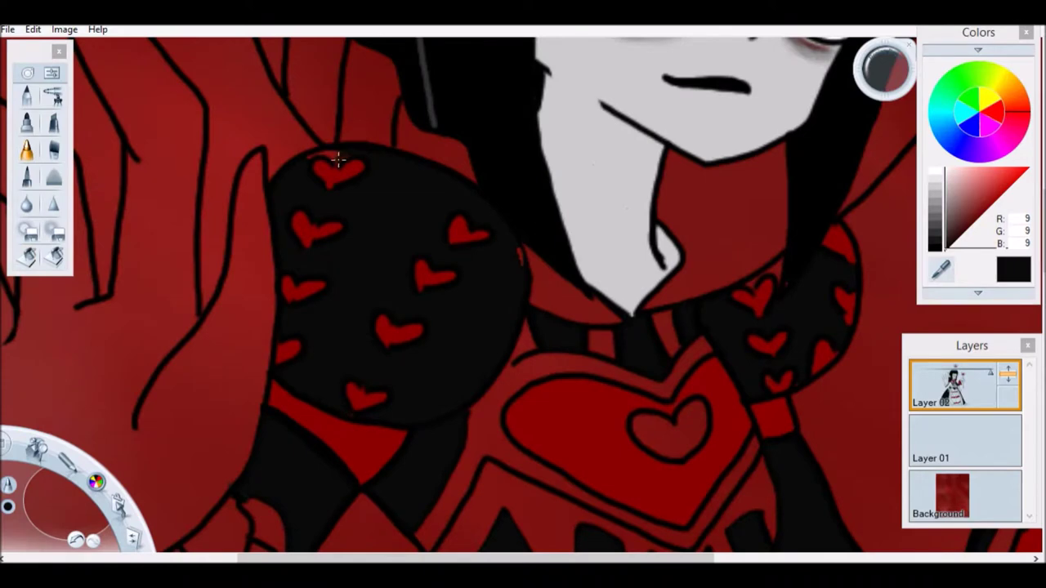
pyautogui.click(944, 249)
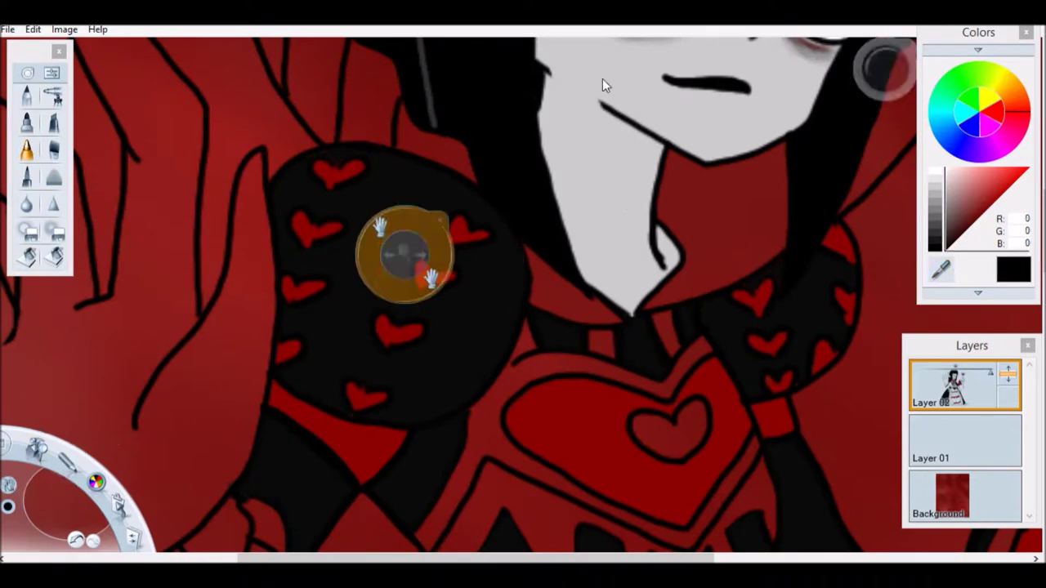
# Step: Fill the bodice, the chest heart's border and the belt hearts' borders with gold (RGB 225, 190, 97)
pyautogui.scroll(-4, 644, 110)
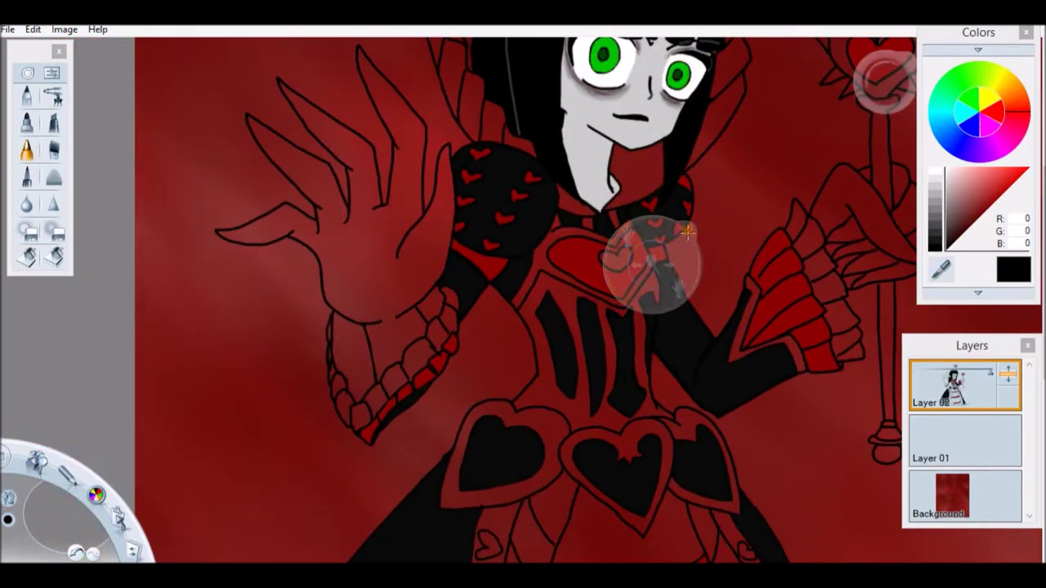
pyautogui.click(1012, 80)
pyautogui.click(997, 188)
pyautogui.click(987, 172)
pyautogui.click(27, 257)
pyautogui.click(572, 351)
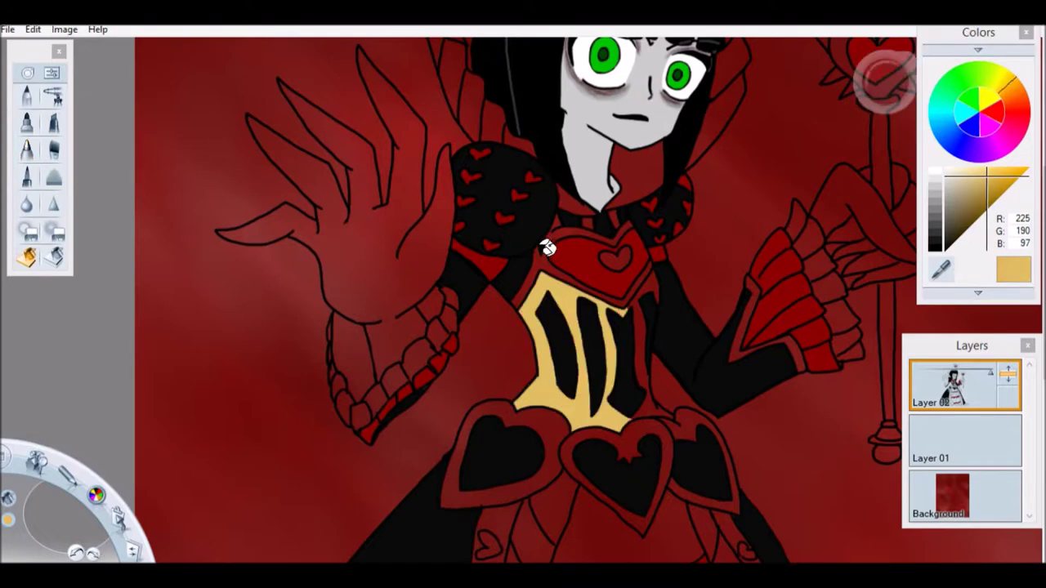
pyautogui.click(552, 242)
pyautogui.click(461, 433)
pyautogui.click(572, 446)
pyautogui.click(692, 408)
# Step: Fill the small hearts along the skirt trims and hem with the same gold
pyautogui.scroll(-3, 633, 303)
pyautogui.scroll(-4, 632, 302)
pyautogui.click(613, 455)
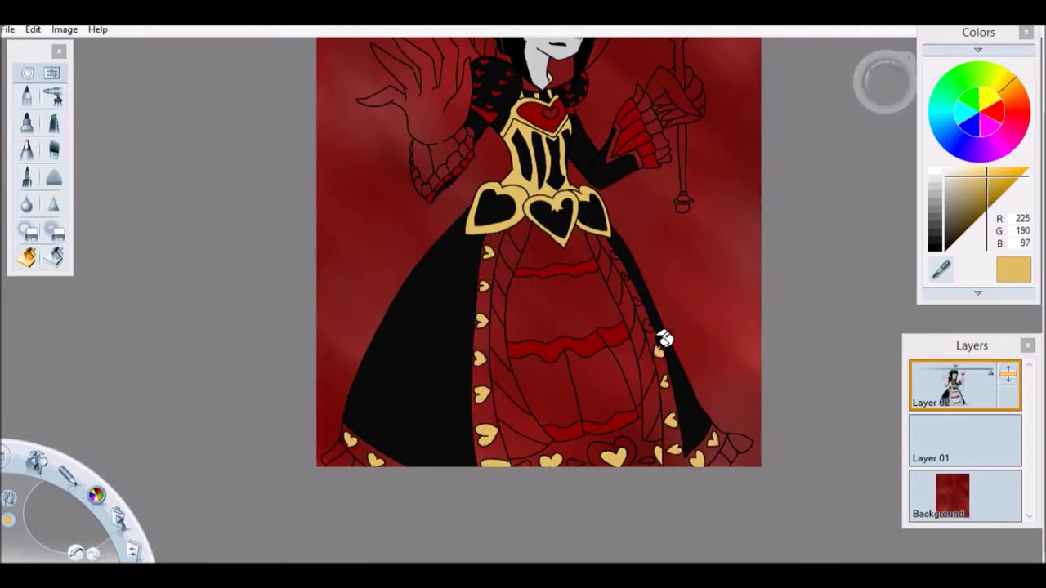
# Step: Fill alternate stripes on both sides of the front skirt with light grey (RGB 204, 204, 204)
pyautogui.click(500, 261)
pyautogui.click(496, 304)
pyautogui.click(506, 384)
pyautogui.click(519, 441)
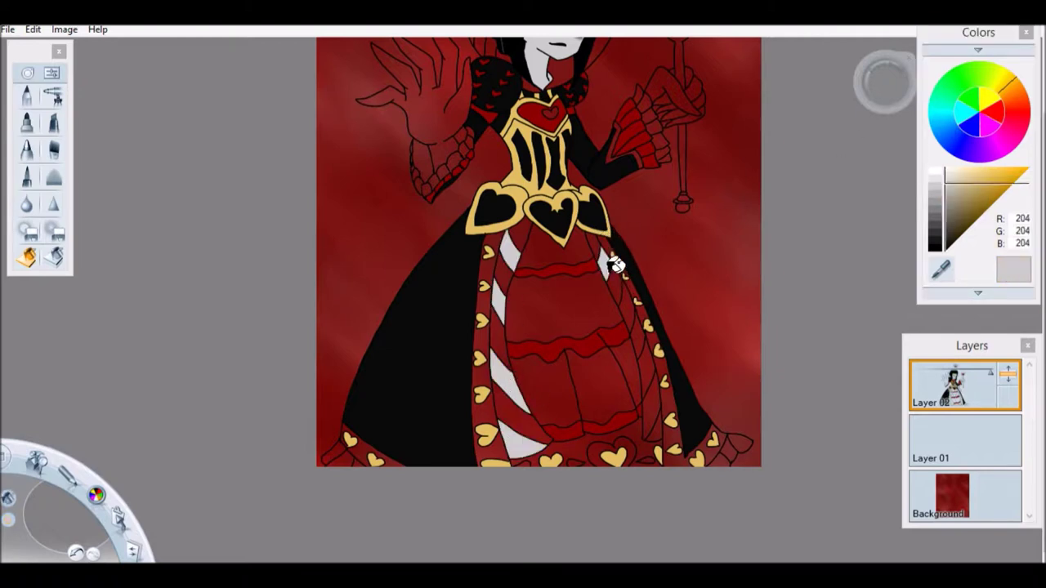
pyautogui.click(606, 263)
pyautogui.click(626, 309)
pyautogui.click(649, 369)
# Step: Try filling the remaining front skirt stripes with purple (RGB 50, 14, 77)
pyautogui.click(980, 155)
pyautogui.click(965, 228)
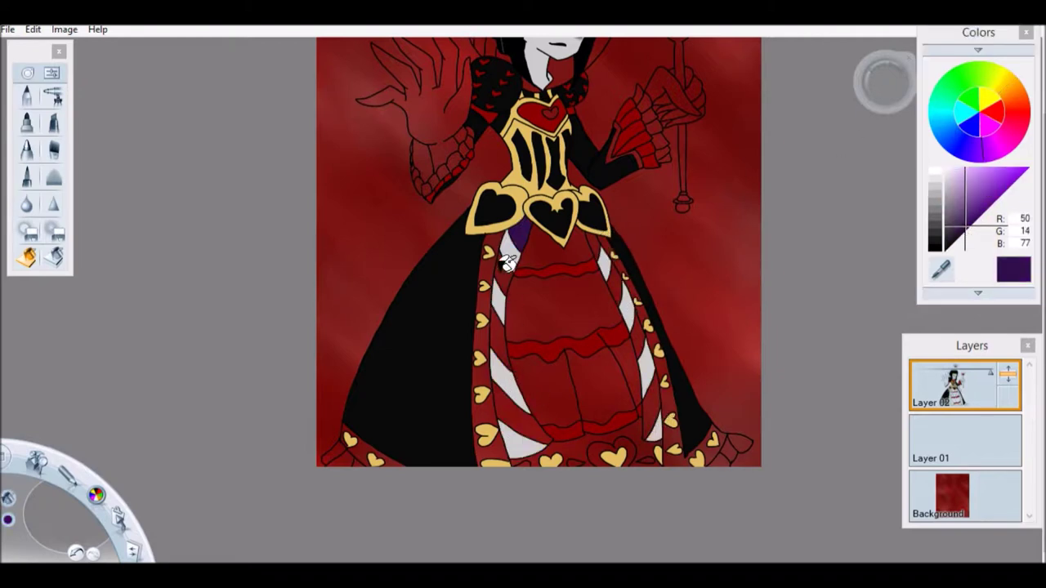
pyautogui.click(500, 335)
pyautogui.click(523, 413)
pyautogui.click(637, 335)
pyautogui.click(654, 405)
# Step: Undo the purple stripe fills and fill those stripes with a darker purple (RGB 27, 0, 46)
pyautogui.click(959, 238)
pyautogui.hotkey('ctrl', 'z')
pyautogui.hotkey('ctrl', 'z')
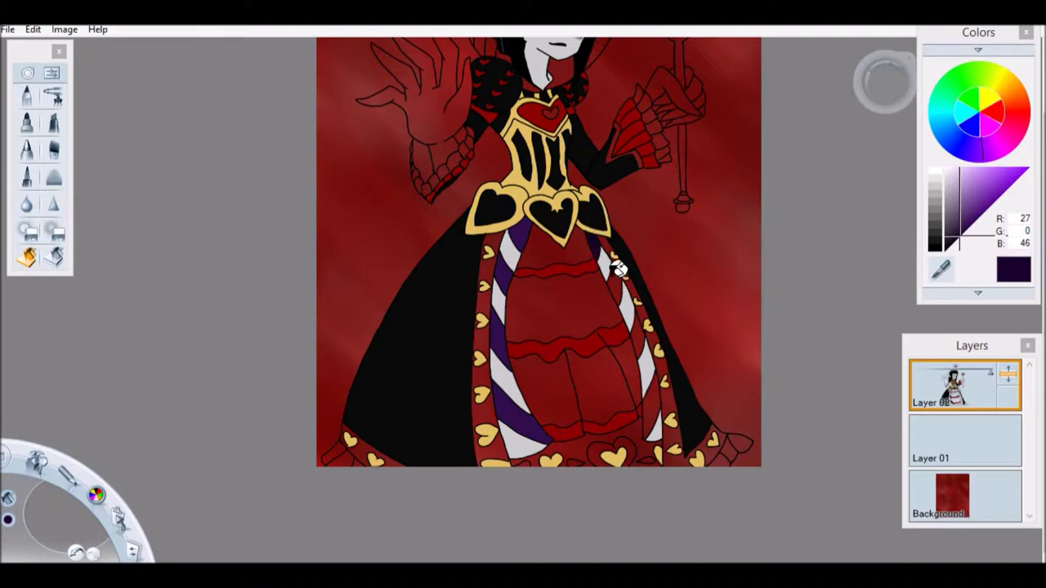
pyautogui.hotkey('ctrl', 'z')
pyautogui.hotkey('ctrl', 'z')
pyautogui.click(500, 335)
pyautogui.click(523, 413)
pyautogui.click(613, 282)
pyautogui.click(637, 335)
pyautogui.click(651, 404)
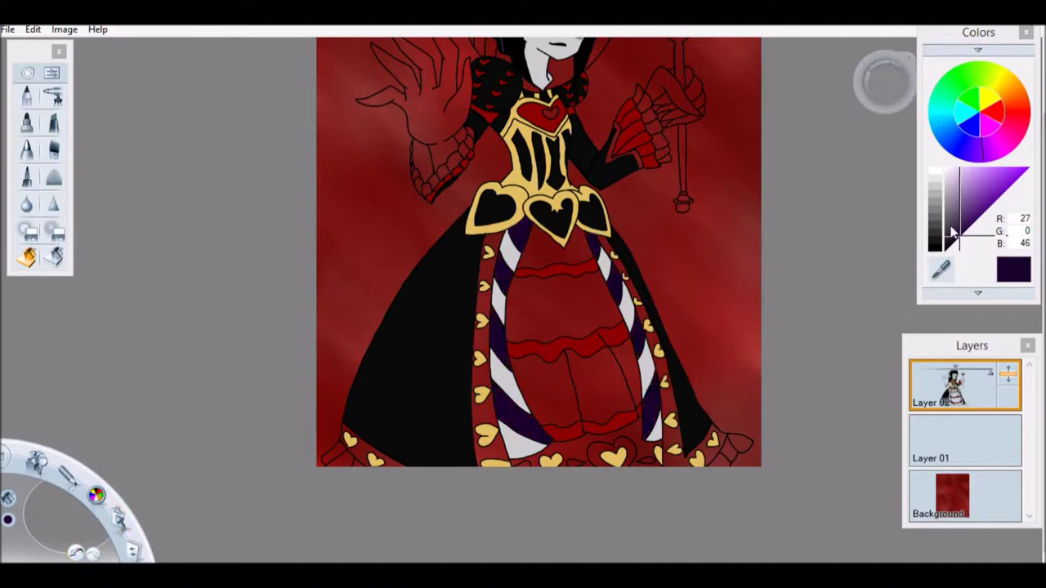
# Step: Fill both heart-decorated skirt trims with black and paint over the leftover gaps around the gold hearts
pyautogui.click(946, 249)
pyautogui.click(482, 375)
pyautogui.click(659, 327)
pyautogui.scroll(3, 499, 280)
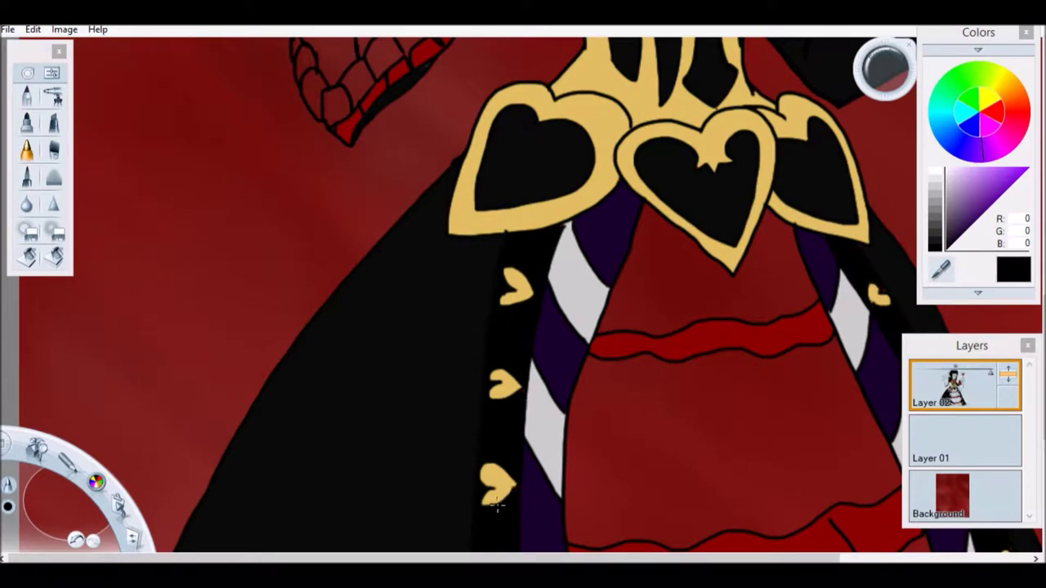
pyautogui.scroll(-5, 497, 504)
pyautogui.moveTo(521, 395); pyautogui.dragTo(424, 398)
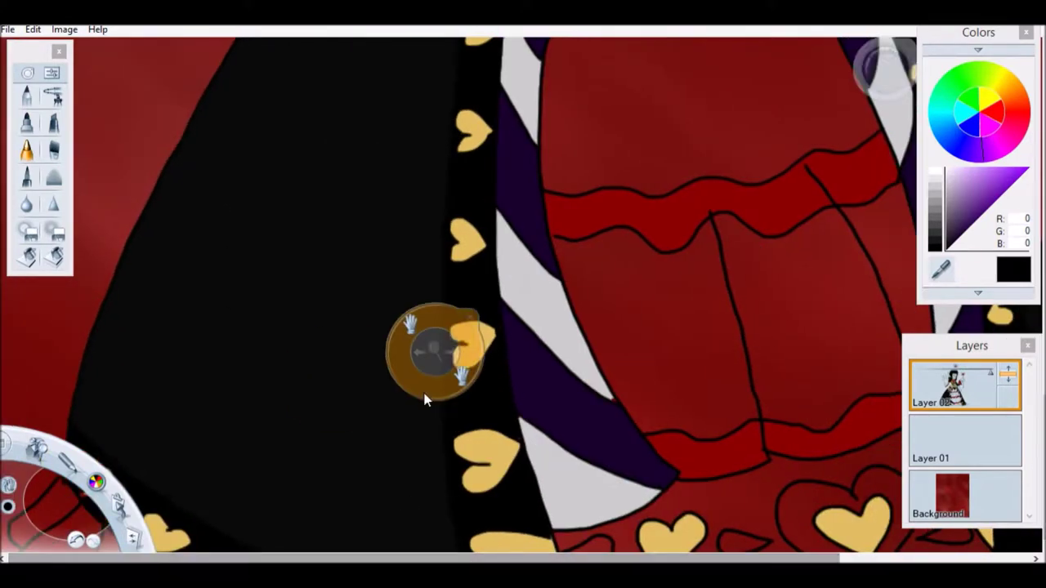
pyautogui.hscroll(5, 811, 457)
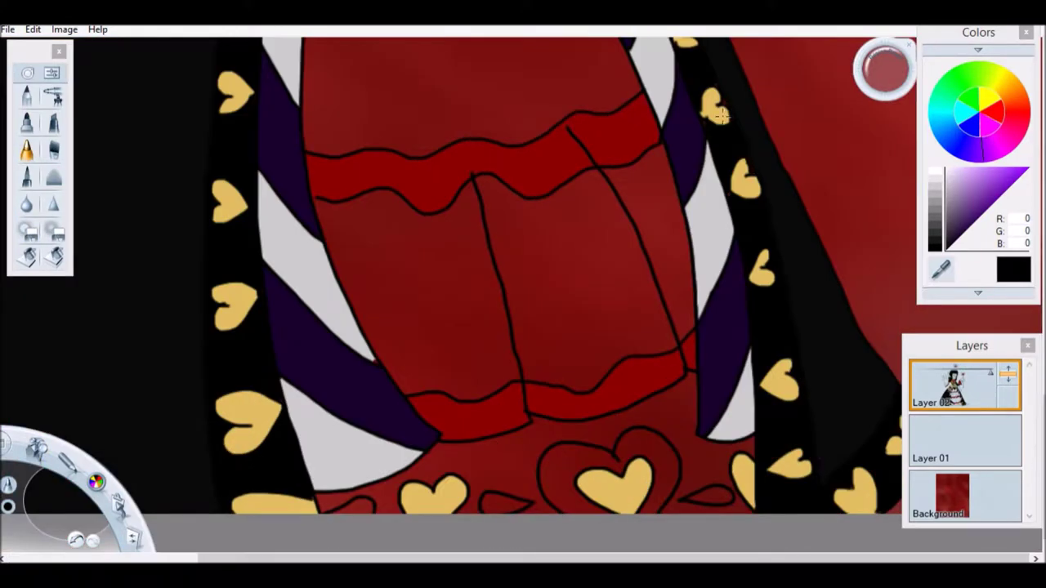
pyautogui.scroll(-3, 467, 428)
pyautogui.scroll(2, 483, 347)
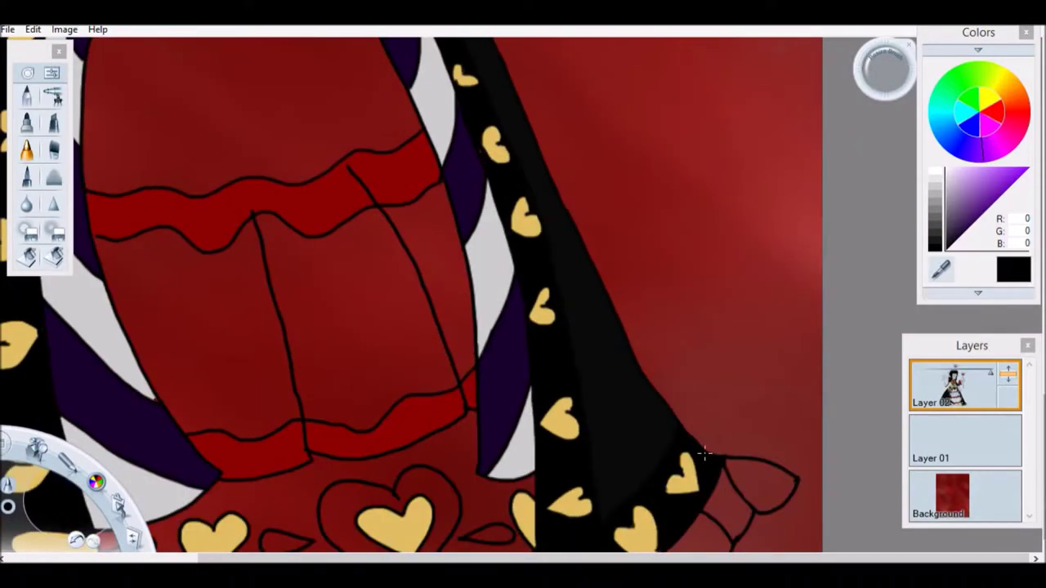
# Step: Draw gold (RGB 225, 190, 97) loops between the staff-side trim's lower hearts, outline the large hem heart and fill the hem teardrops
pyautogui.moveTo(689, 444); pyautogui.dragTo(595, 271)
pyautogui.scroll(2, 595, 271)
pyautogui.keyDown('alt'); pyautogui.click(227, 368); pyautogui.keyUp('alt')
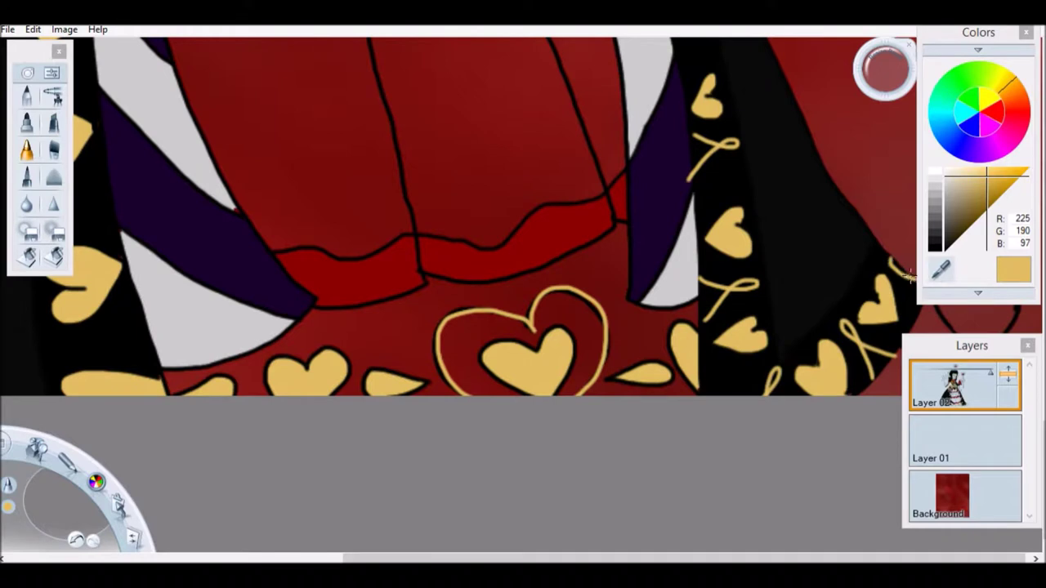
# Step: Fill the front hem's background with near-black (RGB 9, 9, 9) and hollow out the gold teardrops beside the large heart
pyautogui.keyDown('alt'); pyautogui.click(766, 187); pyautogui.keyUp('alt')
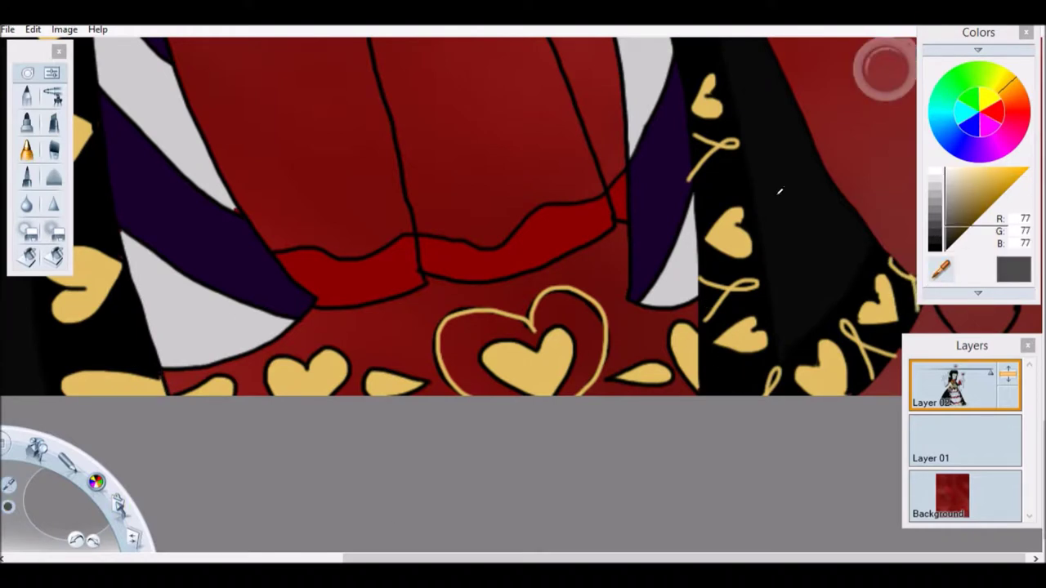
pyautogui.press('f')
pyautogui.click(463, 327)
pyautogui.click(463, 327)
pyautogui.press('i')
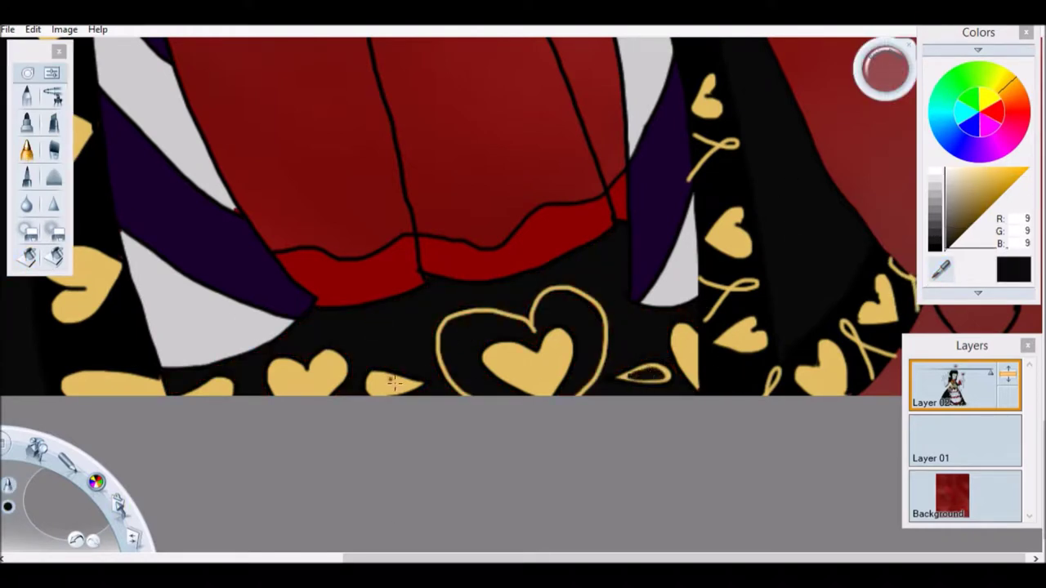
pyautogui.moveTo(336, 252); pyautogui.dragTo(290, 358)
# Step: Draw gold (RGB 225, 190, 97) loops between the hearts on the raised-hand side's skirt trim
pyautogui.keyDown('alt'); pyautogui.click(161, 430); pyautogui.keyUp('alt')
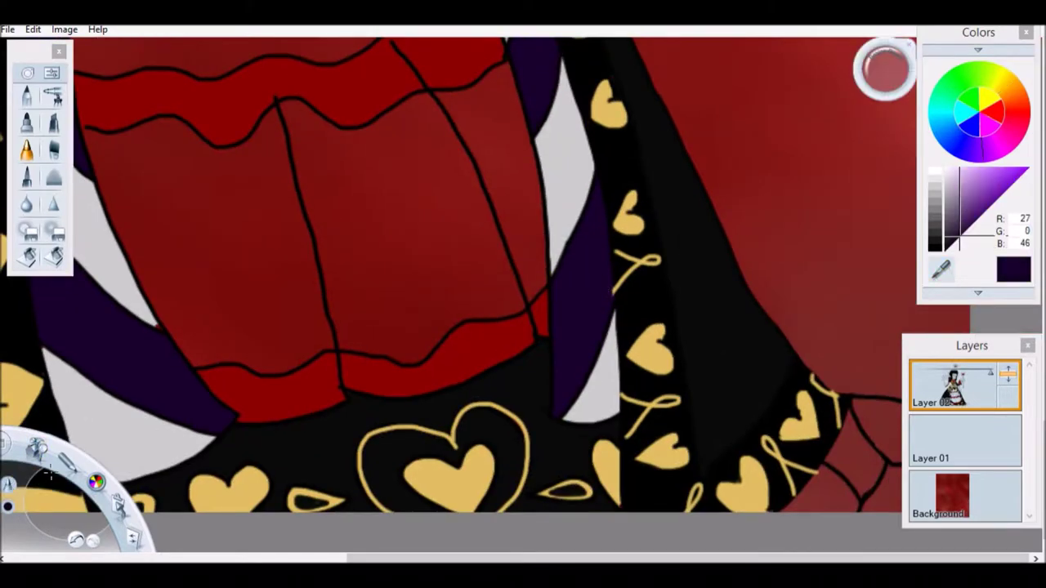
pyautogui.keyDown('alt'); pyautogui.click(168, 425); pyautogui.keyUp('alt')
pyautogui.scroll(-2, 578, 485)
pyautogui.moveTo(578, 486); pyautogui.dragTo(606, 489)
pyautogui.keyDown('alt'); pyautogui.click(634, 189); pyautogui.keyUp('alt')
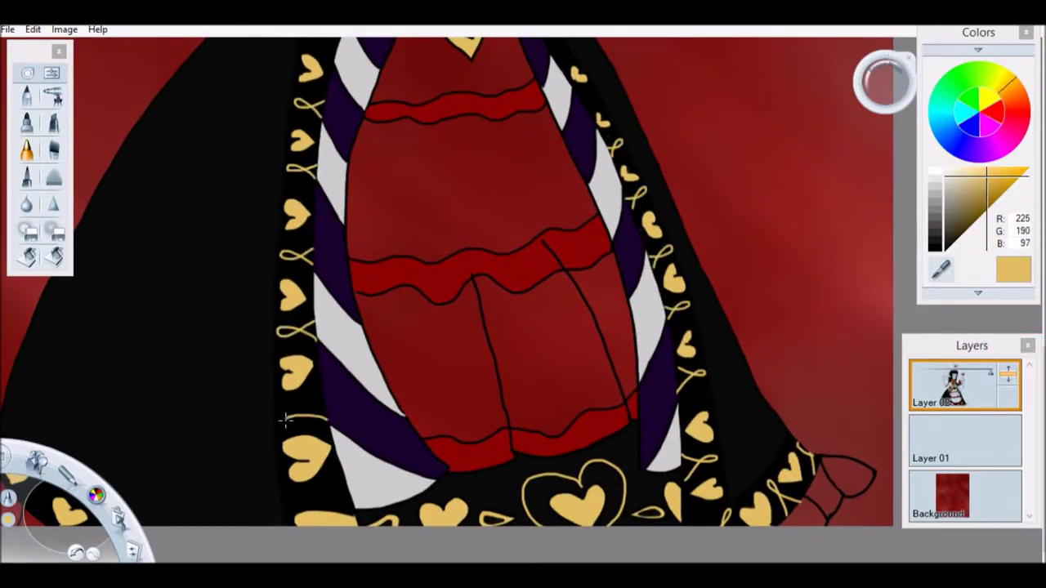
pyautogui.scroll(-2, 332, 488)
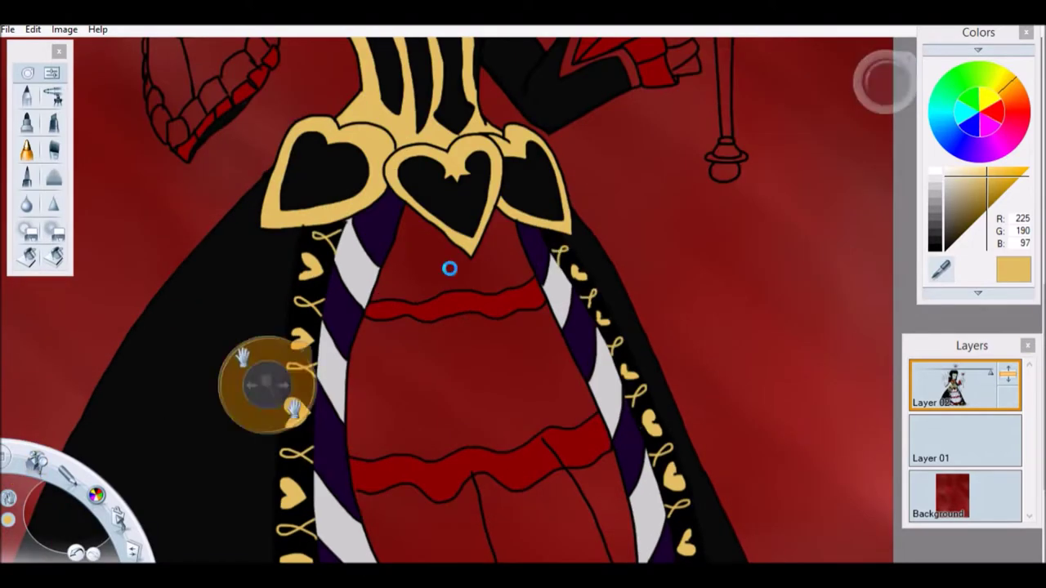
pyautogui.scroll(-2, 535, 403)
pyautogui.scroll(2, 536, 404)
# Step: Fill the ruffles at the hem corners, the collar and the staff-side cuff frill with off-white (RGB 234, 234, 232)
pyautogui.keyDown('alt'); pyautogui.click(579, 350); pyautogui.keyUp('alt')
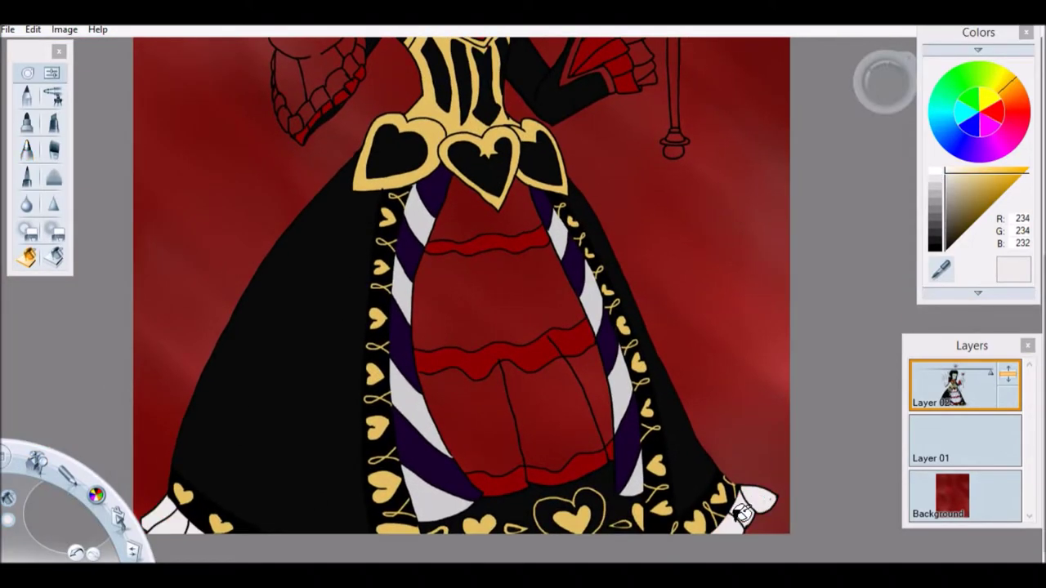
pyautogui.scroll(3, 357, 212)
pyautogui.moveTo(357, 212); pyautogui.dragTo(385, 326)
pyautogui.moveTo(539, 245); pyautogui.dragTo(563, 331)
pyautogui.moveTo(609, 376); pyautogui.dragTo(654, 474)
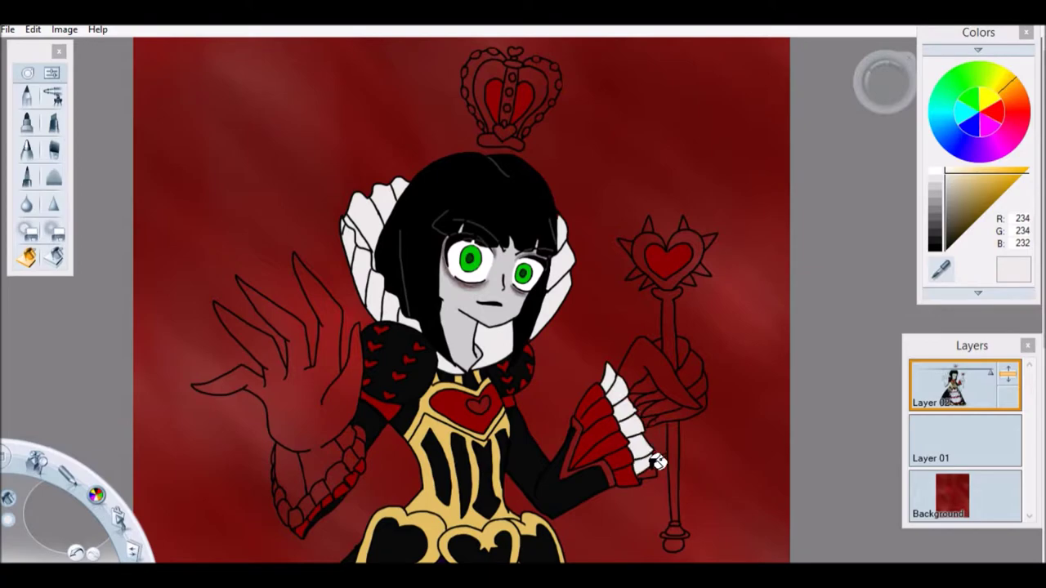
# Step: Fill the frill segments of the raised hand's cuff with the same off-white
pyautogui.moveTo(359, 433); pyautogui.dragTo(290, 500)
pyautogui.scroll(4, 290, 500)
pyautogui.keyDown('alt'); pyautogui.click(345, 271); pyautogui.keyUp('alt')
pyautogui.press('p')
pyautogui.keyDown('alt'); pyautogui.click(299, 264); pyautogui.keyUp('alt')
pyautogui.moveTo(294, 160); pyautogui.dragTo(303, 274)
pyautogui.click(27, 258)
pyautogui.scroll(-3, 516, 310)
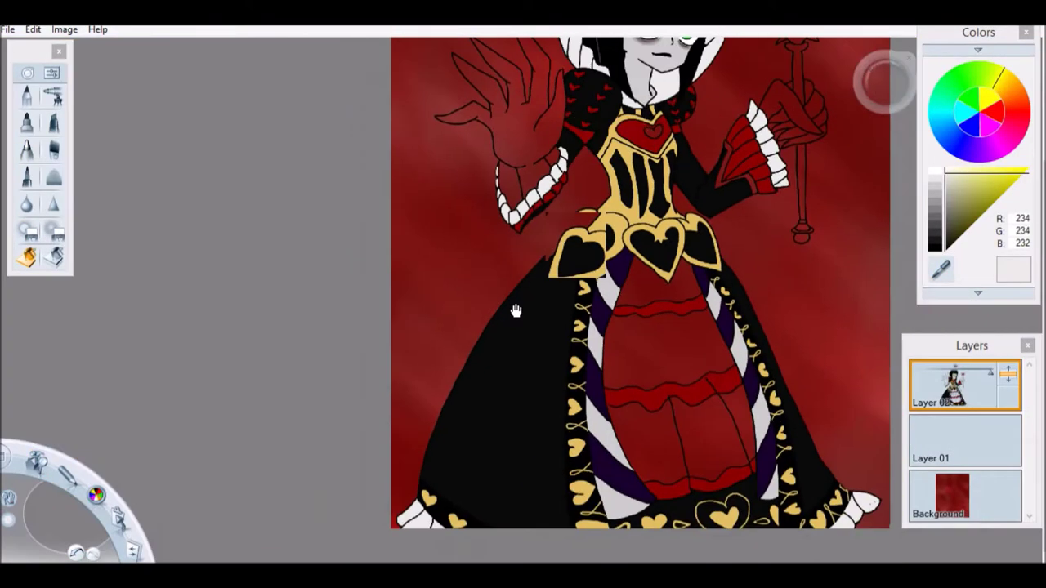
pyautogui.scroll(2, 516, 310)
pyautogui.click(1006, 219)
pyautogui.click(974, 204)
pyautogui.click(532, 217)
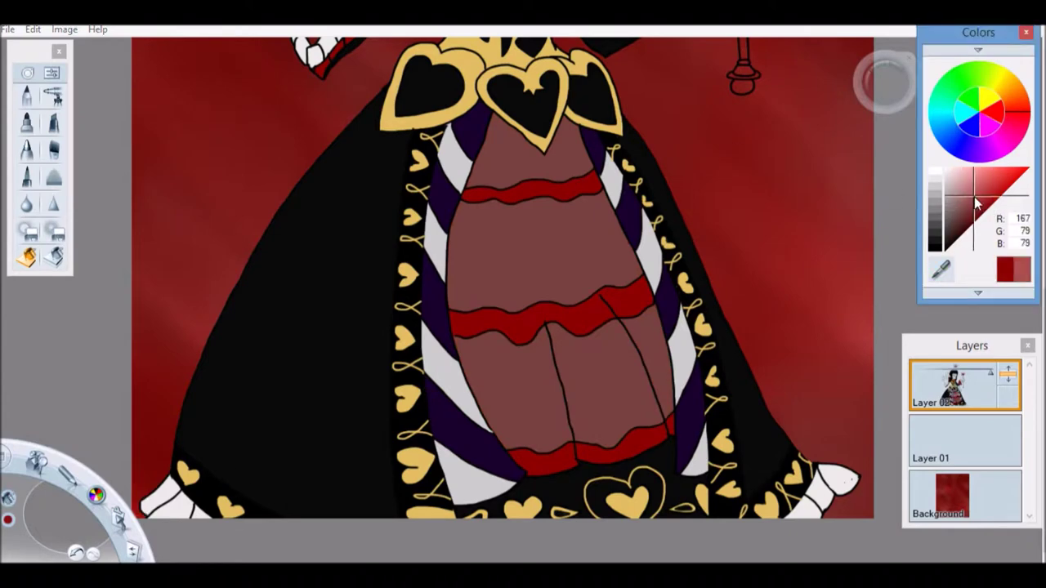
pyautogui.click(581, 188)
pyautogui.click(539, 317)
pyautogui.click(623, 445)
pyautogui.hotkey('ctrl', 'z')
pyautogui.hotkey('ctrl', 'z')
pyautogui.hotkey('ctrl', 'z')
# Step: Fill the front skirt panels between the bright red ruffle bands with dark red (RGB 81, 14, 14)
pyautogui.click(966, 231)
pyautogui.click(532, 155)
pyautogui.click(532, 245)
pyautogui.click(572, 384)
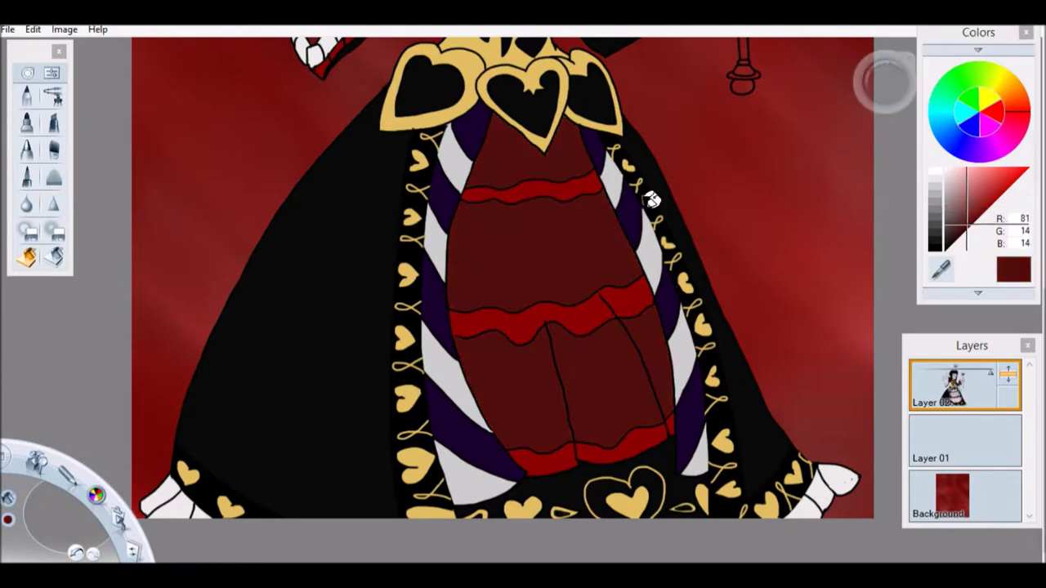
# Step: Draw small dark red (RGB 81, 14, 14) double hearts along the three red ruffle bands of the front skirt
pyautogui.click(27, 150)
pyautogui.scroll(3, 572, 385)
pyautogui.scroll(-1, 541, 280)
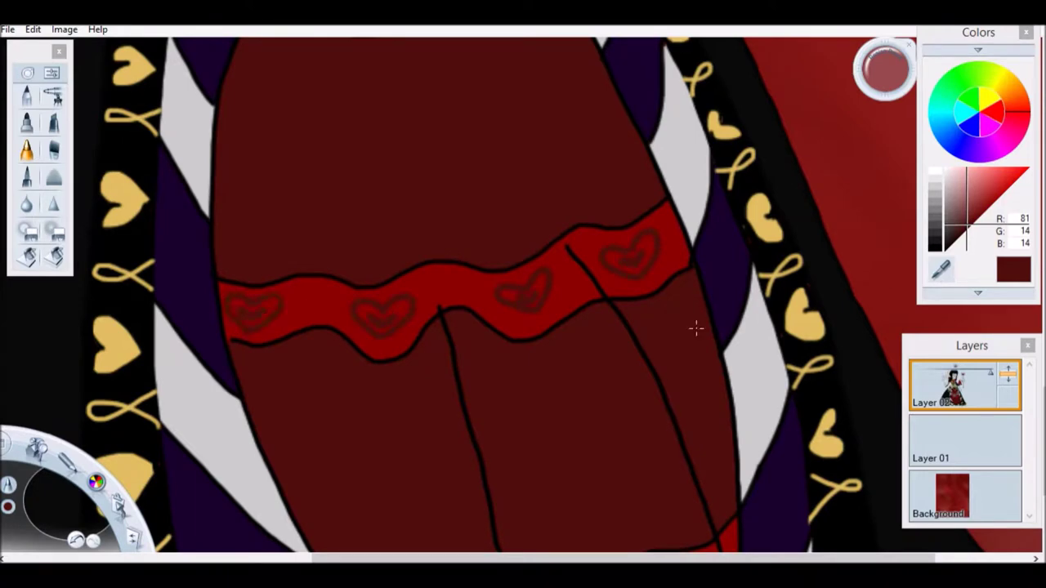
pyautogui.scroll(-3, 677, 350)
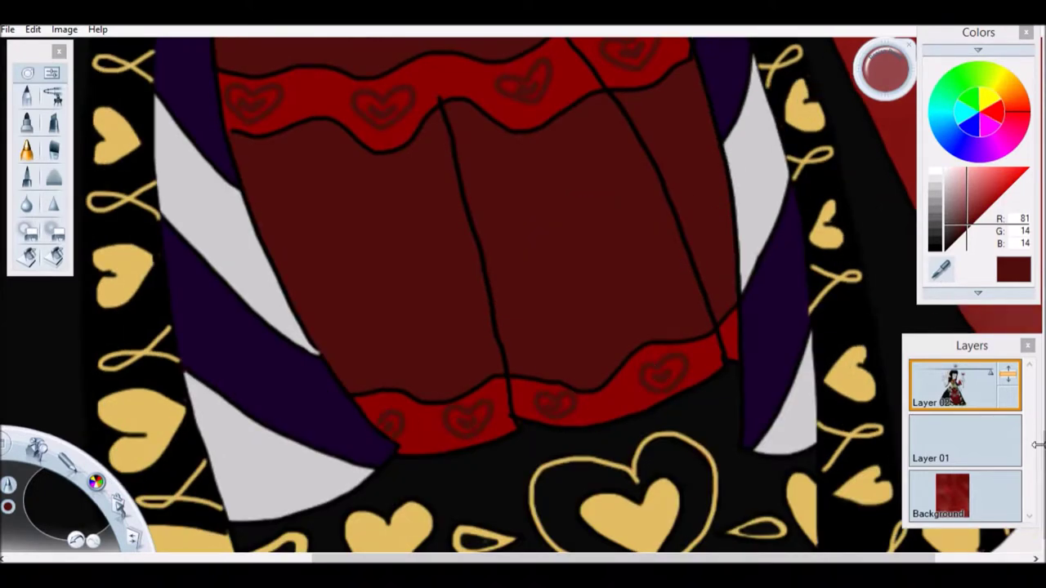
pyautogui.scroll(5, 559, 307)
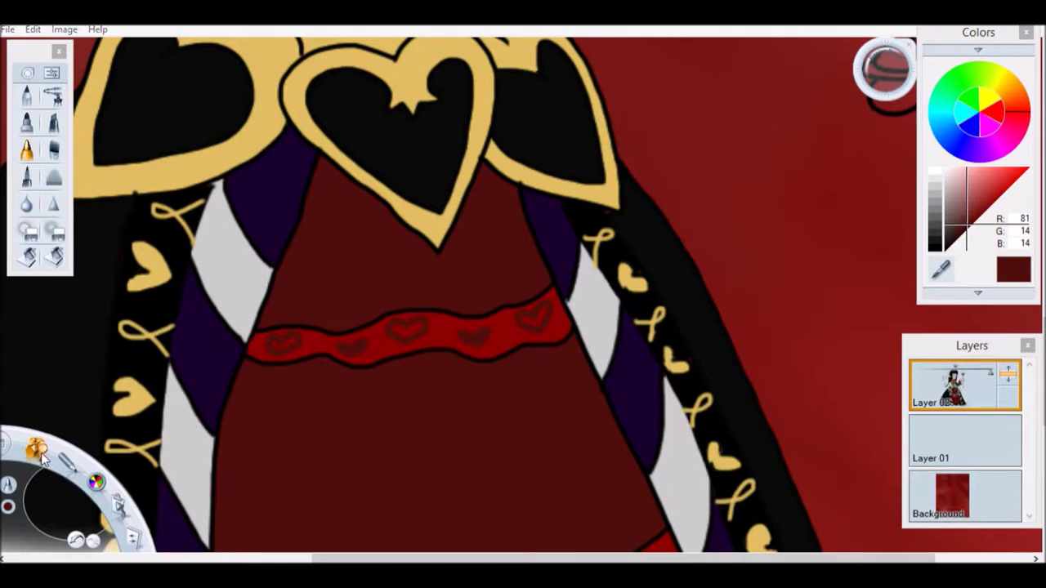
# Step: Decorate the dark red skirt panels with hearts, teardrops and swirls in very dark red (RGB 36, 0, 0)
pyautogui.scroll(-5, 409, 349)
pyautogui.keyDown('alt'); pyautogui.click(408, 350); pyautogui.keyUp('alt')
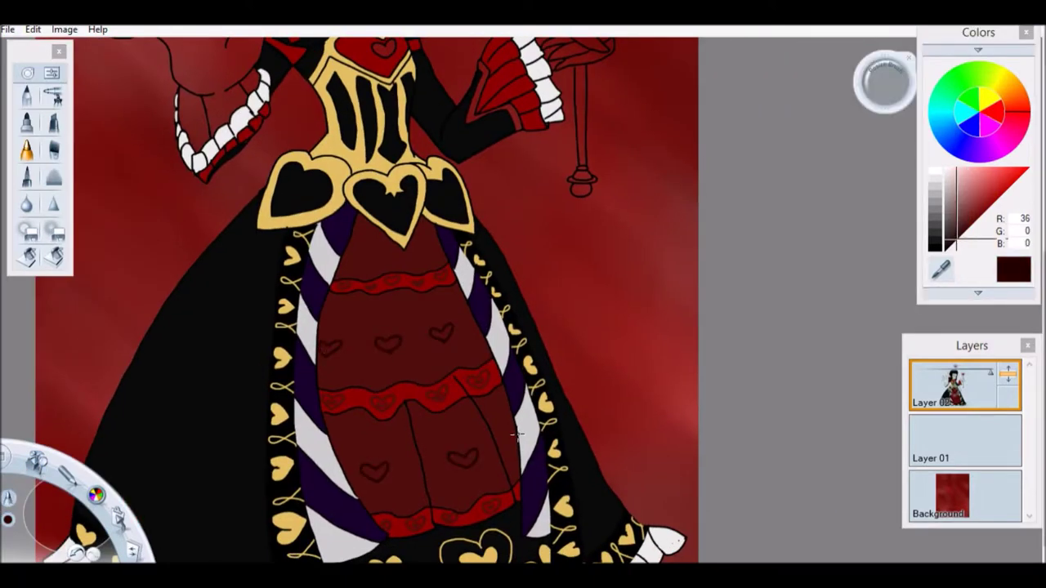
pyautogui.moveTo(359, 341); pyautogui.dragTo(360, 323)
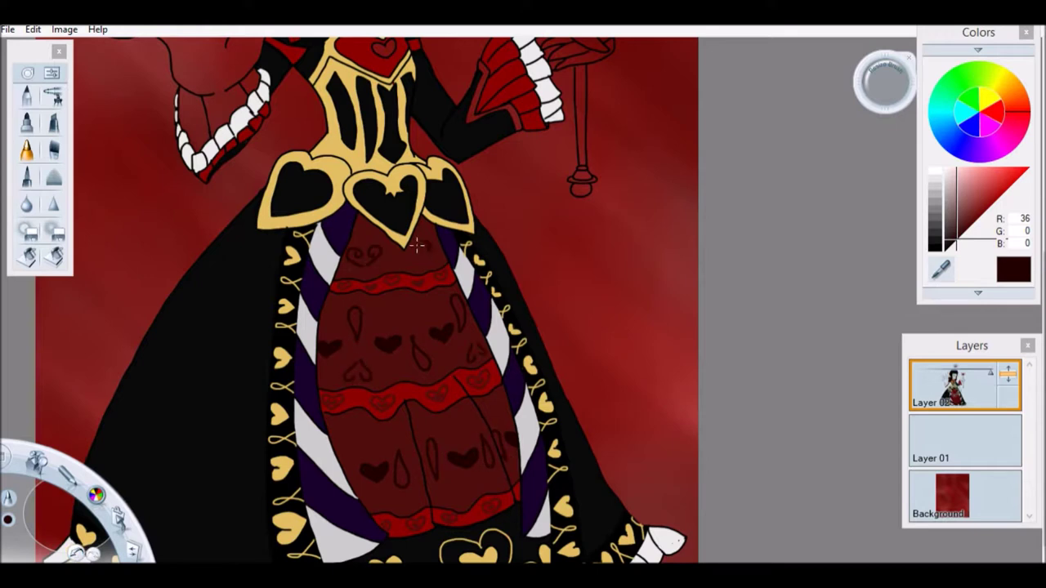
pyautogui.moveTo(381, 507); pyautogui.dragTo(408, 245)
# Step: Colour the small heart on the bodice's red heart gold and touch up the bodice with near-black (RGB 9, 9, 9)
pyautogui.keyDown('alt'); pyautogui.click(376, 253); pyautogui.keyUp('alt')
pyautogui.keyDown('alt'); pyautogui.click(411, 304); pyautogui.keyUp('alt')
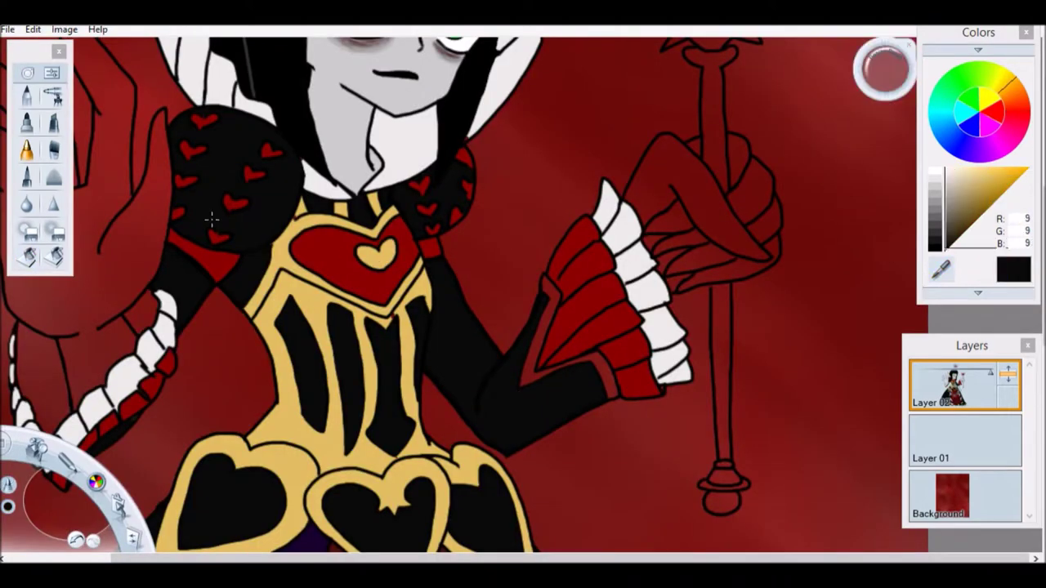
pyautogui.moveTo(234, 299); pyautogui.dragTo(344, 270)
pyautogui.keyDown('alt'); pyautogui.click(378, 275); pyautogui.keyUp('alt')
pyautogui.keyDown('alt'); pyautogui.click(293, 219); pyautogui.keyUp('alt')
pyautogui.moveTo(293, 219)
pyautogui.mouseDown()
pyautogui.moveTo(465, 273)
pyautogui.moveTo(645, 211)
pyautogui.mouseUp()
pyautogui.moveTo(350, 73)
pyautogui.mouseDown()
pyautogui.moveTo(297, 164)
pyautogui.moveTo(307, 209)
pyautogui.moveTo(386, 235)
pyautogui.mouseUp()
# Step: Paint the gaps between bodice and belt hearts near-black and sharpen the bodice stripe ends with gold (RGB 225, 190, 97)
pyautogui.scroll(-5, 451, 196)
pyautogui.moveTo(425, 282)
pyautogui.mouseDown()
pyautogui.moveTo(352, 319)
pyautogui.moveTo(290, 323)
pyautogui.mouseUp()
pyautogui.moveTo(360, 282); pyautogui.dragTo(413, 331)
pyautogui.moveTo(727, 323); pyautogui.dragTo(772, 360)
pyautogui.moveTo(487, 331); pyautogui.dragTo(474, 384)
pyautogui.moveTo(735, 350); pyautogui.dragTo(703, 323)
pyautogui.keyDown('alt'); pyautogui.click(631, 361); pyautogui.keyUp('alt')
pyautogui.moveTo(696, 272); pyautogui.dragTo(654, 352)
pyautogui.moveTo(577, 188); pyautogui.dragTo(594, 313)
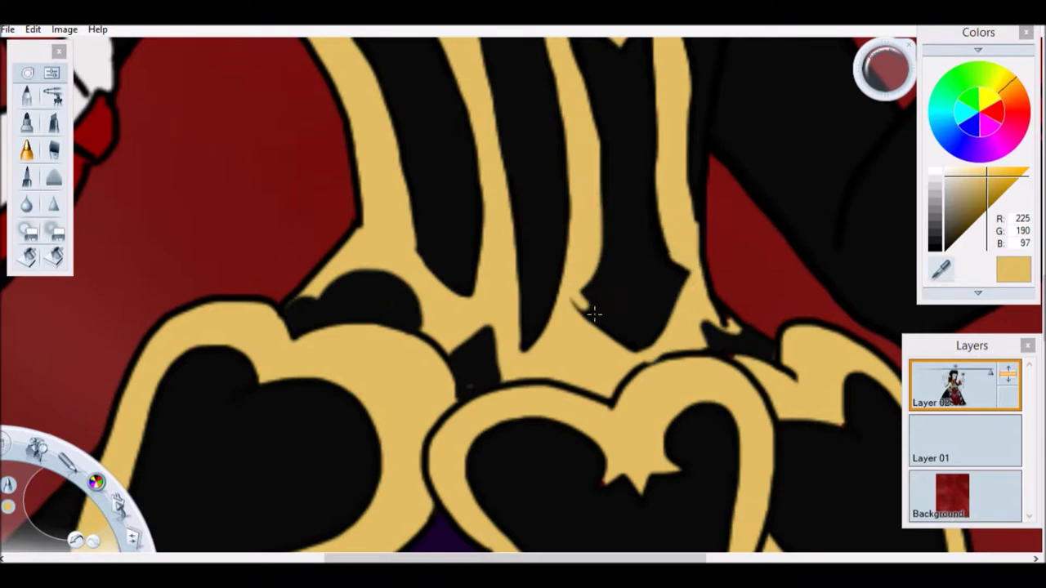
# Step: Draw near-black (RGB 9, 9, 9) contour lines inside the gold frames of the two outer belt hearts, undoing the stray strokes
pyautogui.keyDown('alt'); pyautogui.click(630, 280); pyautogui.keyUp('alt')
pyautogui.scroll(-3, 630, 286)
pyautogui.scroll(1, 604, 303)
pyautogui.moveTo(541, 331)
pyautogui.mouseDown()
pyautogui.moveTo(626, 304)
pyautogui.moveTo(594, 456)
pyautogui.moveTo(577, 489)
pyautogui.mouseUp()
pyautogui.hotkey('ctrl', 'z')
pyautogui.hotkey('ctrl', 'z')
pyautogui.moveTo(310, 266)
pyautogui.mouseDown()
pyautogui.moveTo(353, 271)
pyautogui.moveTo(175, 428)
pyautogui.mouseUp()
pyautogui.moveTo(316, 268); pyautogui.dragTo(201, 372)
pyautogui.hotkey('ctrl', 'z')
pyautogui.moveTo(183, 434); pyautogui.dragTo(231, 265)
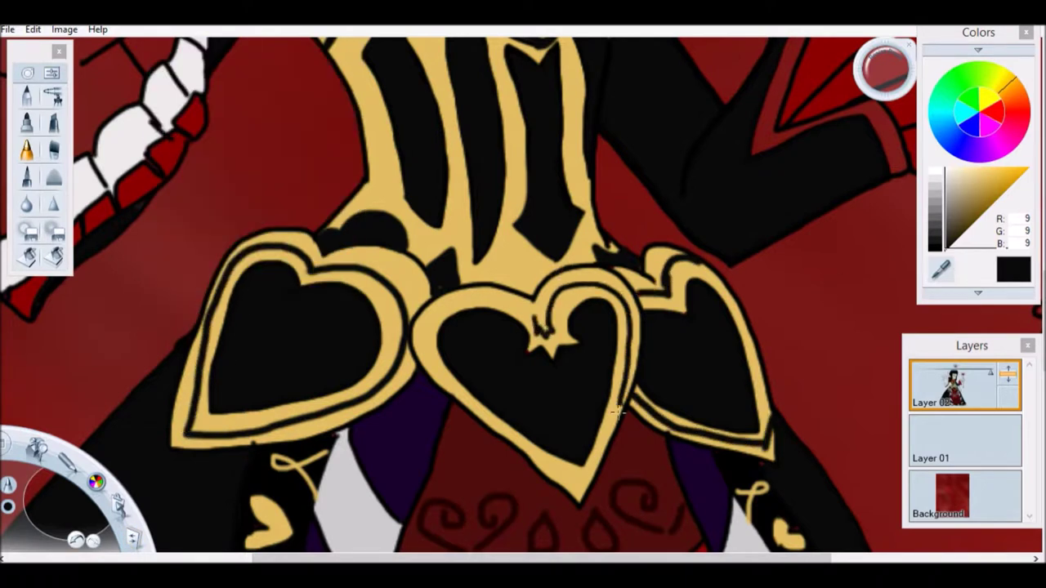
# Step: Draw a near-black contour line inside the centre belt heart's gold frame, undoing the faulty strokes
pyautogui.moveTo(619, 412); pyautogui.dragTo(621, 429)
pyautogui.hotkey('ctrl', 'z')
pyautogui.hotkey('ctrl', 'z')
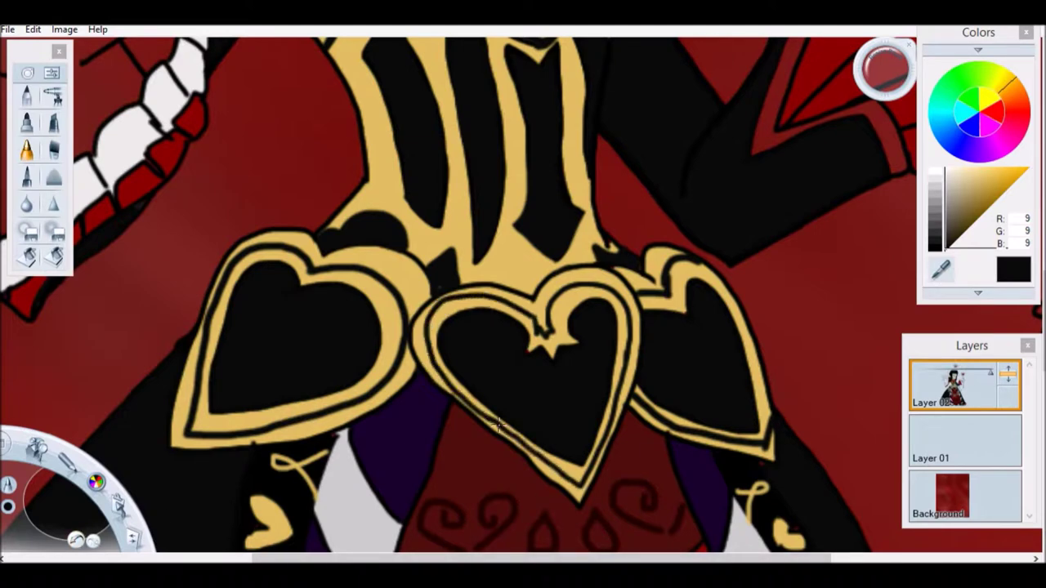
# Step: Paint a near-black heart inside the large gold heart on the front hem
pyautogui.scroll(-5, 530, 314)
pyautogui.scroll(6, 469, 523)
pyautogui.moveTo(490, 397); pyautogui.dragTo(469, 421)
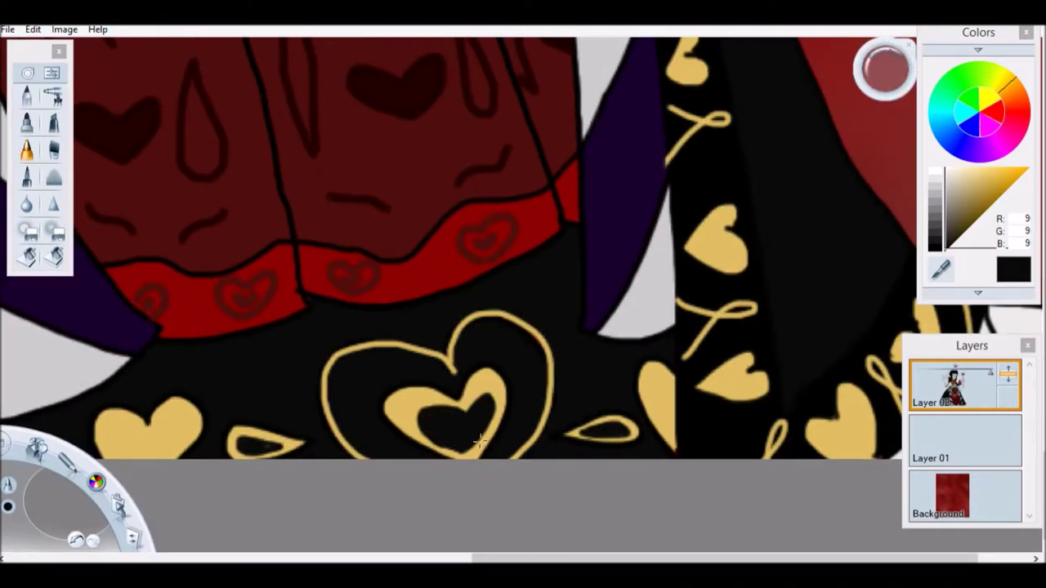
pyautogui.scroll(-4, 478, 217)
pyautogui.scroll(5, 529, 324)
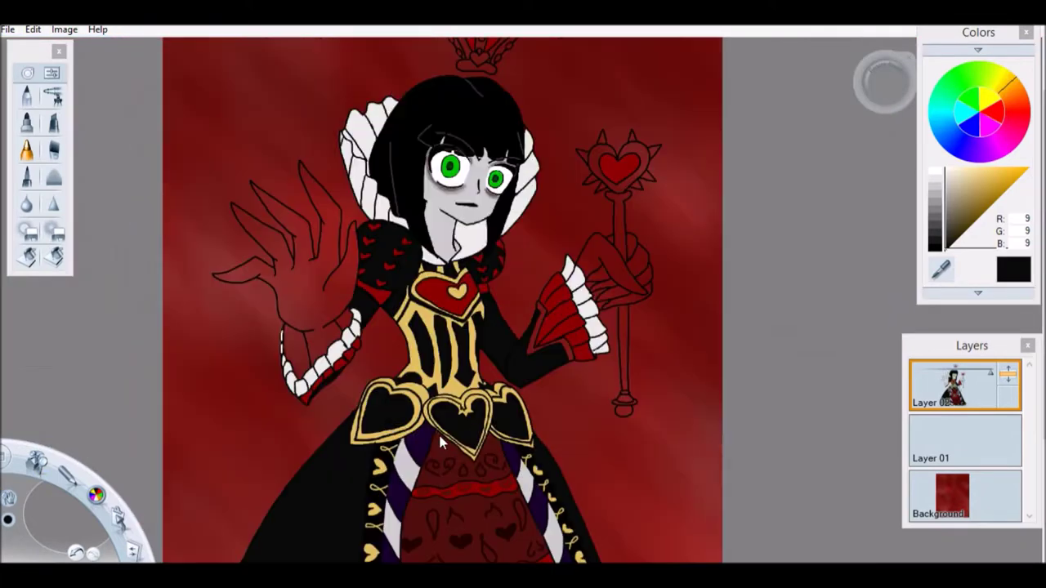
pyautogui.scroll(3, 411, 355)
pyautogui.moveTo(384, 343)
pyautogui.mouseDown()
pyautogui.moveTo(413, 359)
pyautogui.moveTo(425, 397)
pyautogui.mouseUp()
# Step: Fill the scepter's heart frame and shaft with gold (RGB 225, 190, 97) and its spikes and pommel with darker gold
pyautogui.scroll(-4, 419, 244)
pyautogui.scroll(5, 572, 245)
pyautogui.click(27, 255)
pyautogui.click(603, 187)
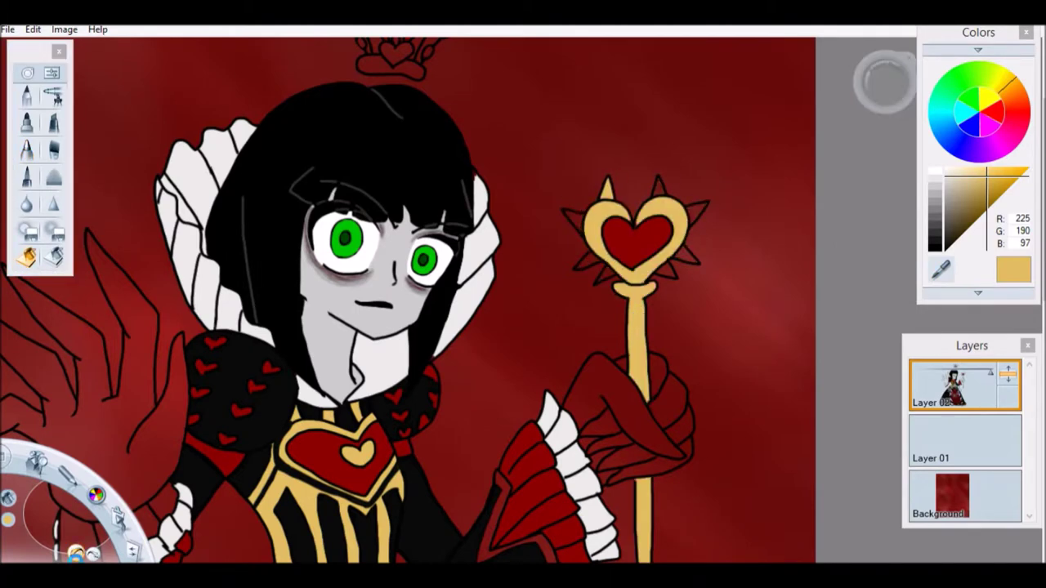
pyautogui.keyDown('alt'); pyautogui.click(580, 210); pyautogui.keyUp('alt')
pyautogui.scroll(-3, 674, 258)
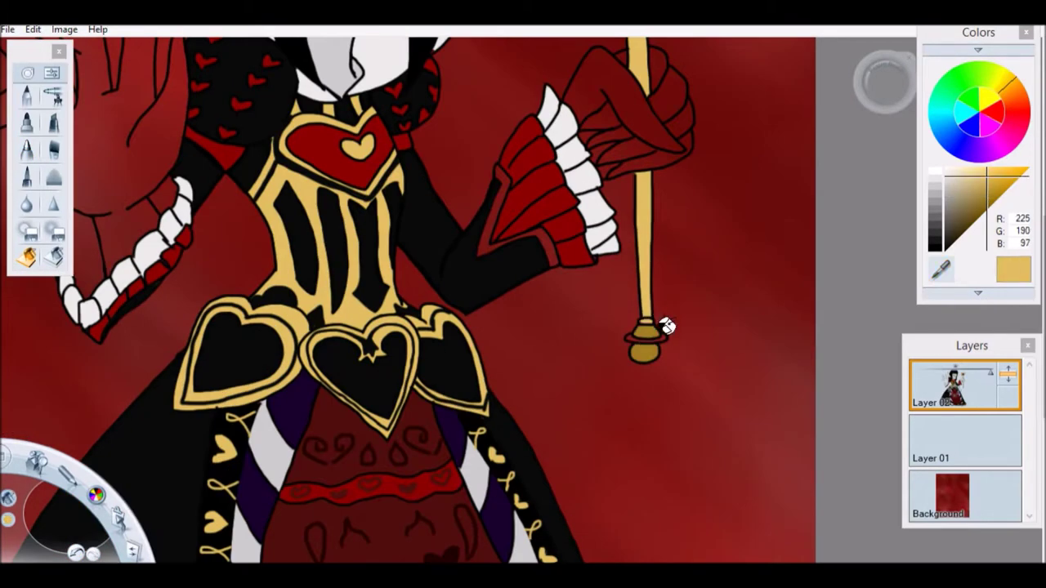
# Step: Fill the crown's beads, top ornament and base with dark gold (RGB 162, 127, 35)
pyautogui.scroll(5, 531, 454)
pyautogui.click(406, 152)
pyautogui.click(400, 187)
pyautogui.click(463, 174)
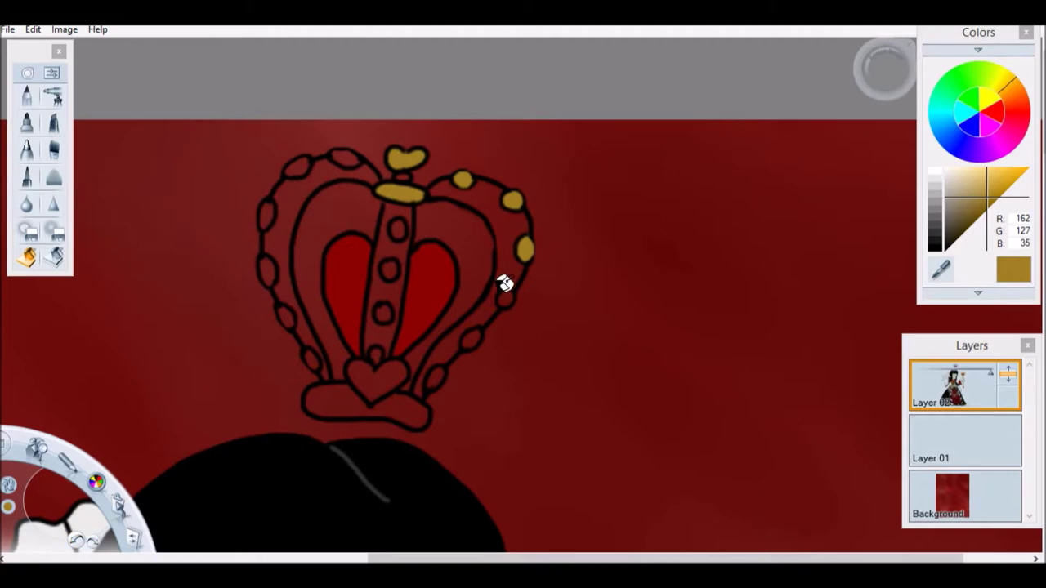
pyautogui.click(267, 270)
pyautogui.click(295, 166)
pyautogui.click(345, 158)
pyautogui.click(375, 353)
pyautogui.click(368, 402)
pyautogui.click(27, 151)
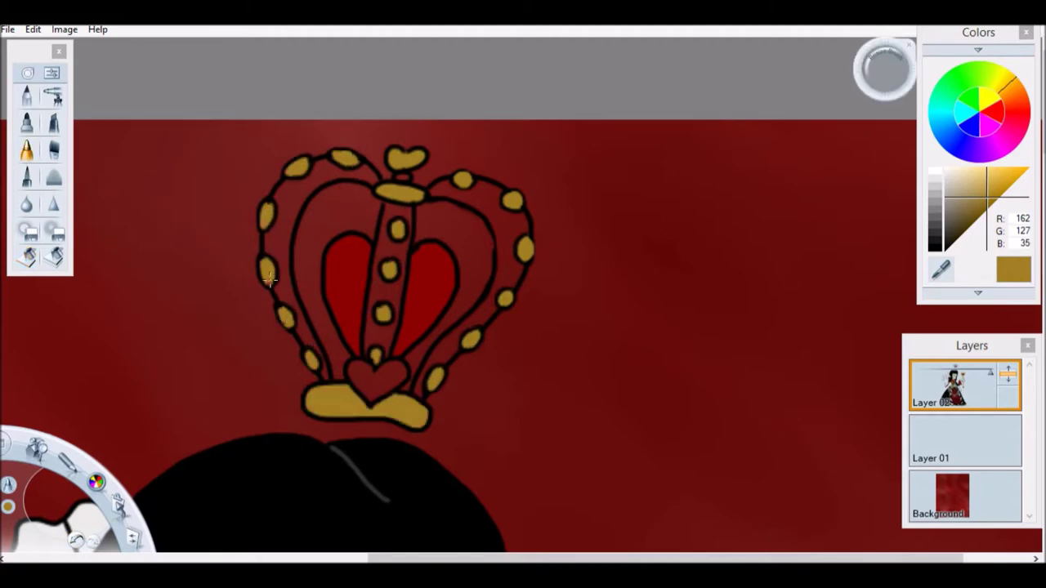
# Step: Colour the crown's arches, centre strip and small front heart with light gold (RGB 225, 190, 97)
pyautogui.scroll(-3, 692, 440)
pyautogui.keyDown('alt'); pyautogui.click(691, 440); pyautogui.keyUp('alt')
pyautogui.click(399, 245)
pyautogui.click(515, 245)
pyautogui.click(445, 299)
pyautogui.click(454, 245)
pyautogui.scroll(5, 369, 282)
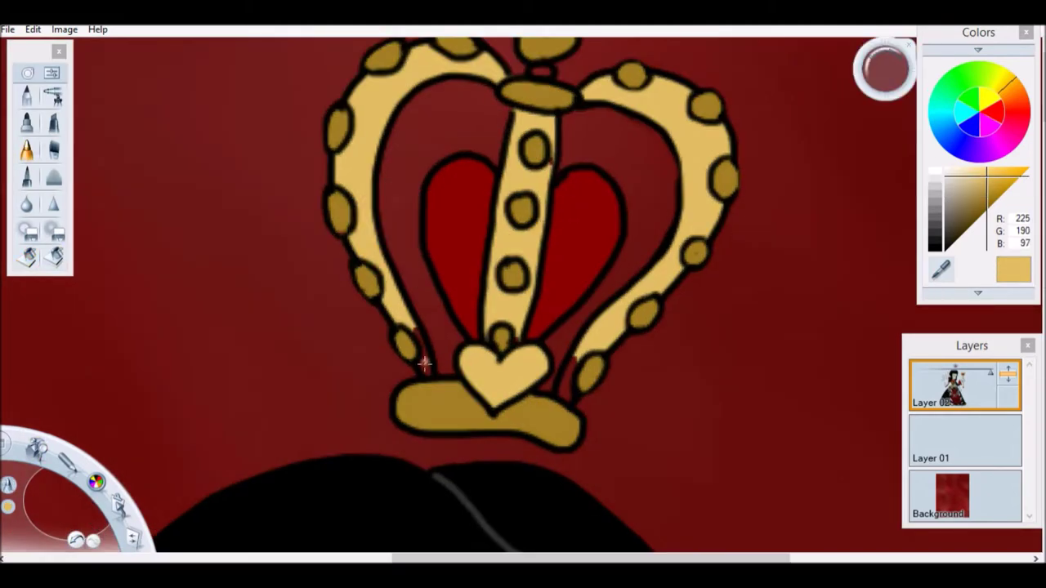
pyautogui.scroll(-3, 56, 447)
# Step: Draw thin dark gold (RGB 162, 127, 35) cracks across the scepter's heart-shaped frame
pyautogui.scroll(3, 490, 270)
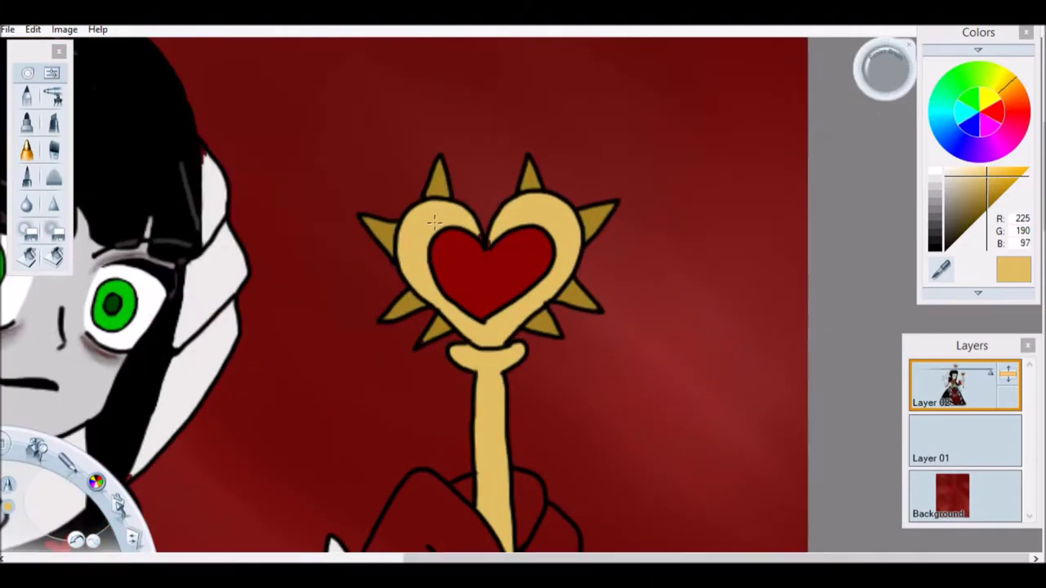
pyautogui.keyDown('alt'); pyautogui.click(384, 228); pyautogui.keyUp('alt')
pyautogui.moveTo(409, 219); pyautogui.dragTo(430, 270)
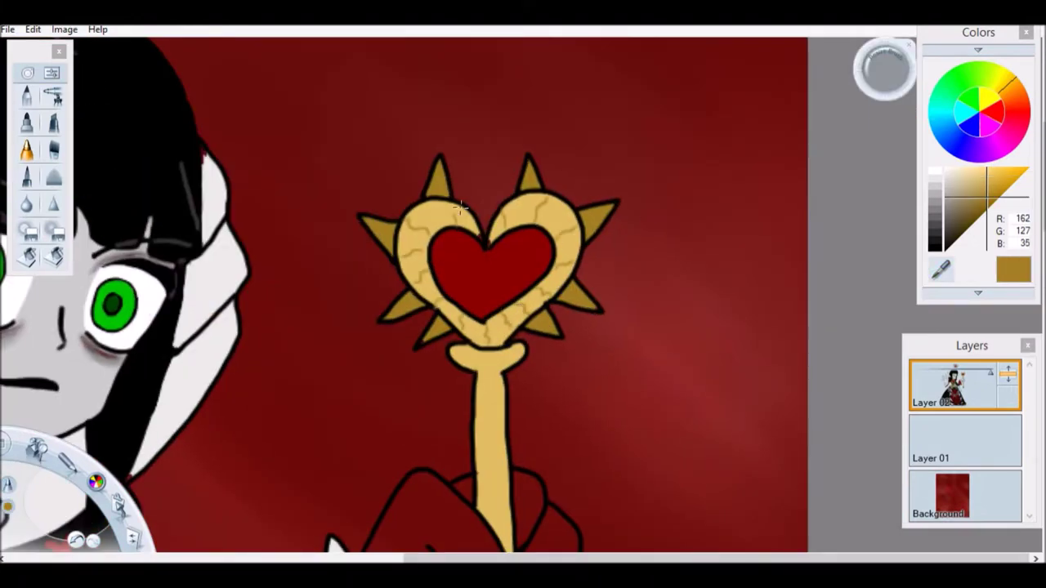
# Step: Fill both of the character's hands with pinkish red (RGB 220, 83, 106)
pyautogui.scroll(-3, 92, 552)
pyautogui.scroll(2, 523, 295)
pyautogui.click(1010, 183)
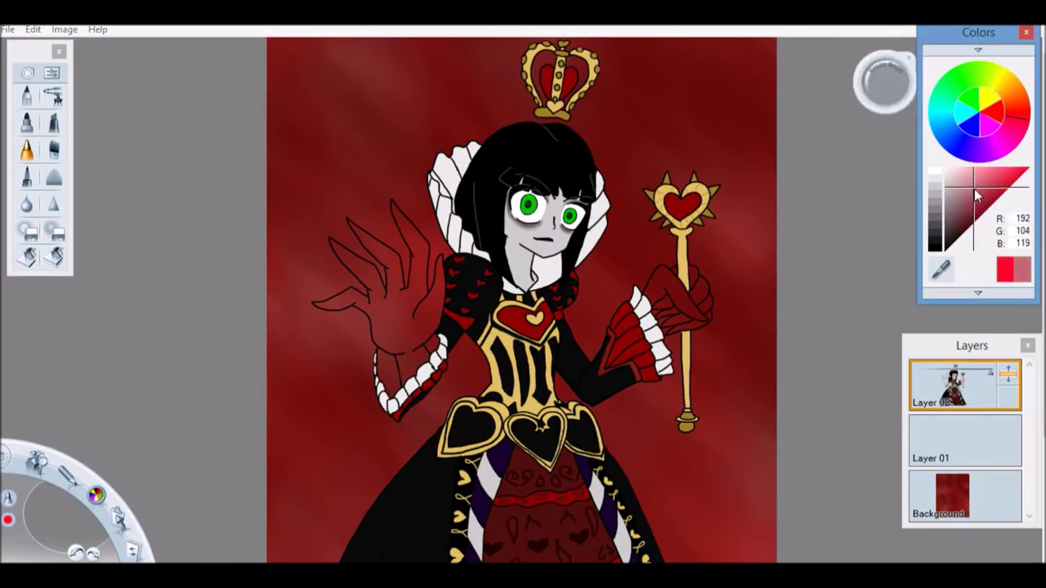
pyautogui.click(26, 256)
pyautogui.click(433, 327)
pyautogui.click(681, 292)
pyautogui.scroll(3, 685, 237)
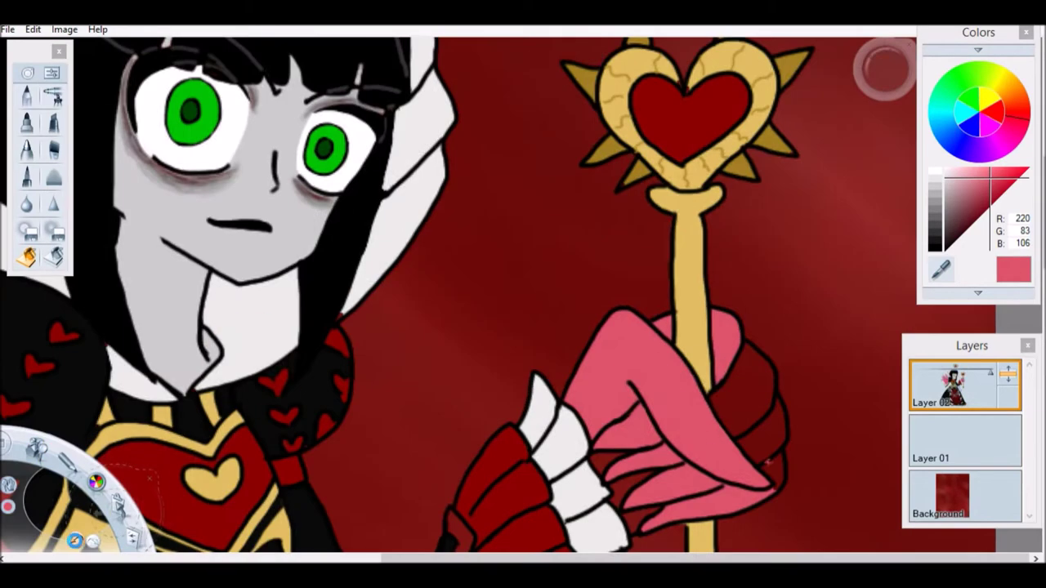
pyautogui.scroll(-2, 635, 510)
pyautogui.click(964, 439)
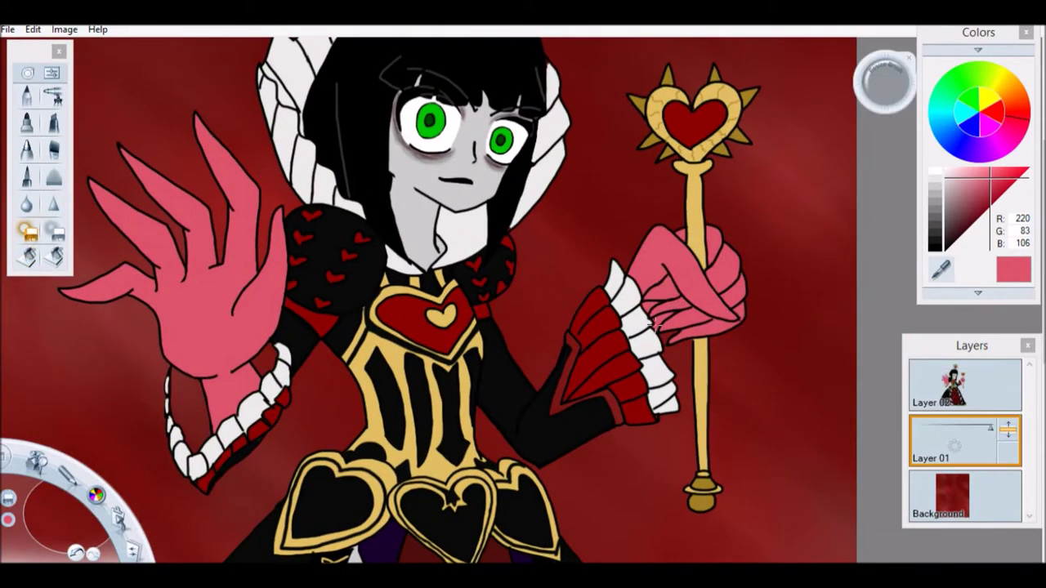
pyautogui.click(27, 149)
pyautogui.keyDown('alt'); pyautogui.click(669, 234); pyautogui.keyUp('alt')
pyautogui.click(964, 384)
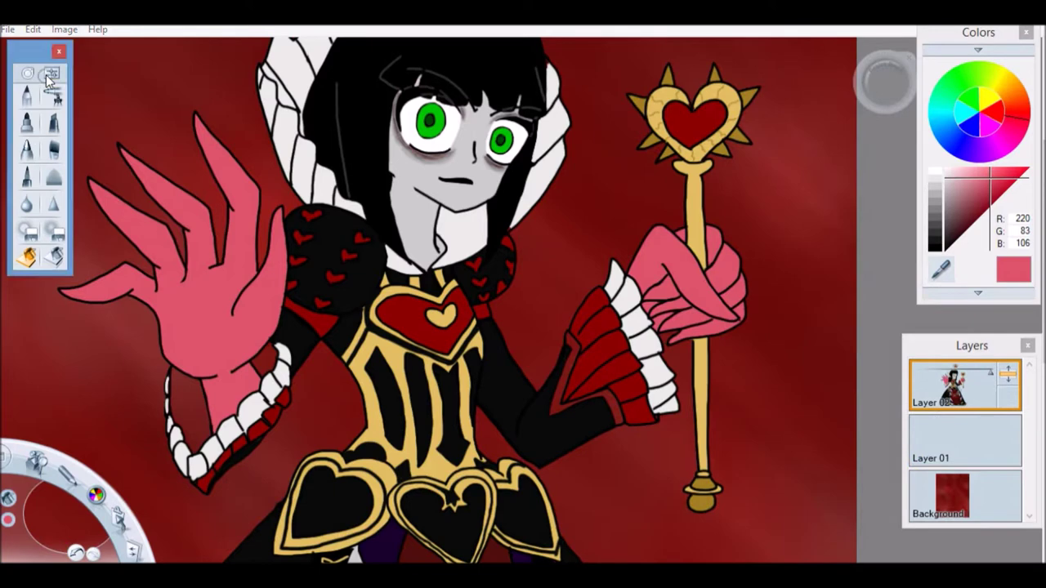
pyautogui.click(934, 245)
pyautogui.keyDown('alt'); pyautogui.click(696, 261); pyautogui.keyUp('alt')
pyautogui.press('f')
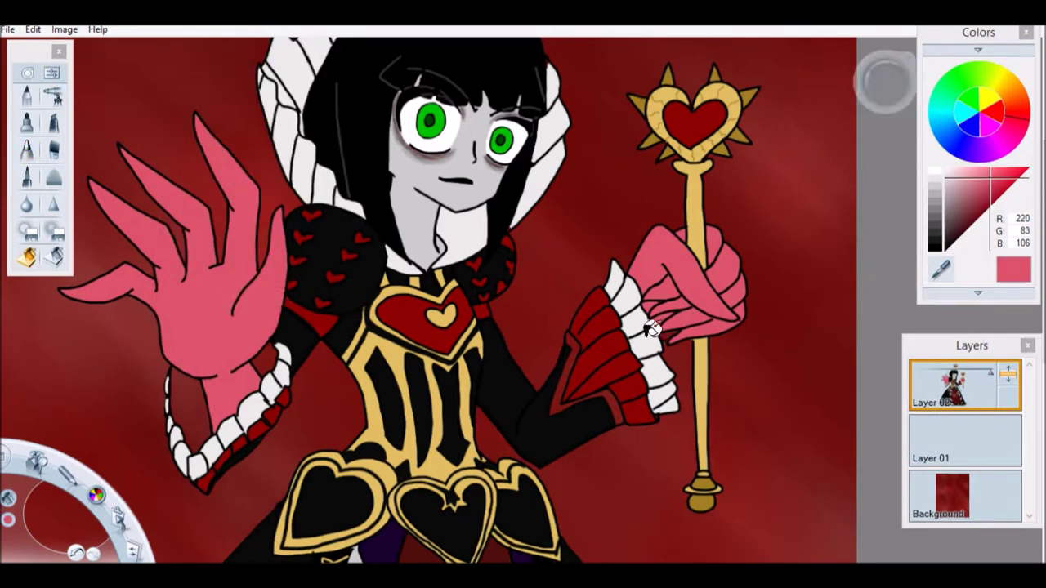
pyautogui.press('Home')
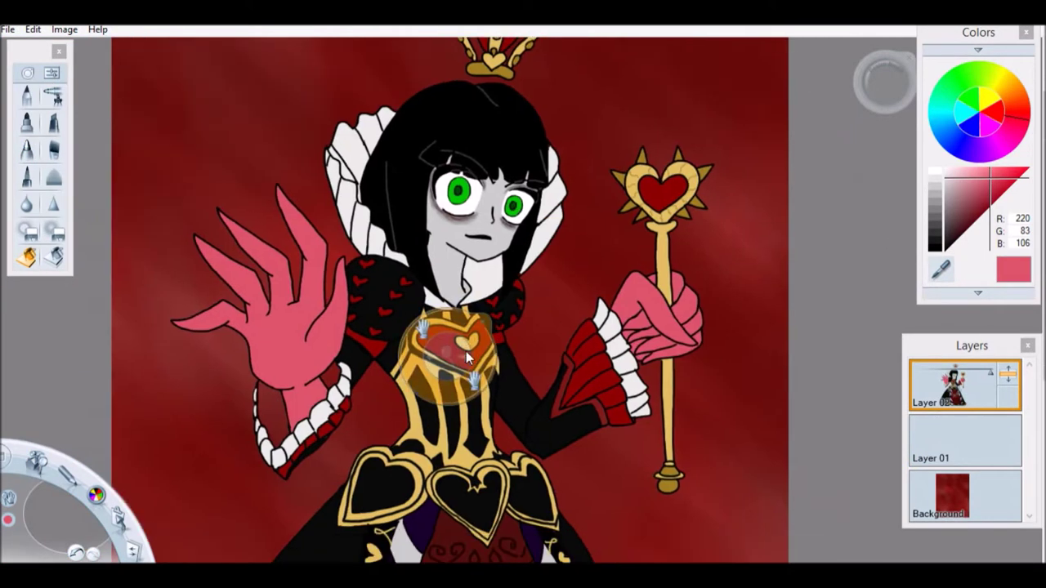
# Step: Shade the raised hand's fingers, palm and wrist on Layer 02 with dark red (RGB 132, 2, 24), undoing the first strokes
pyautogui.press('p')
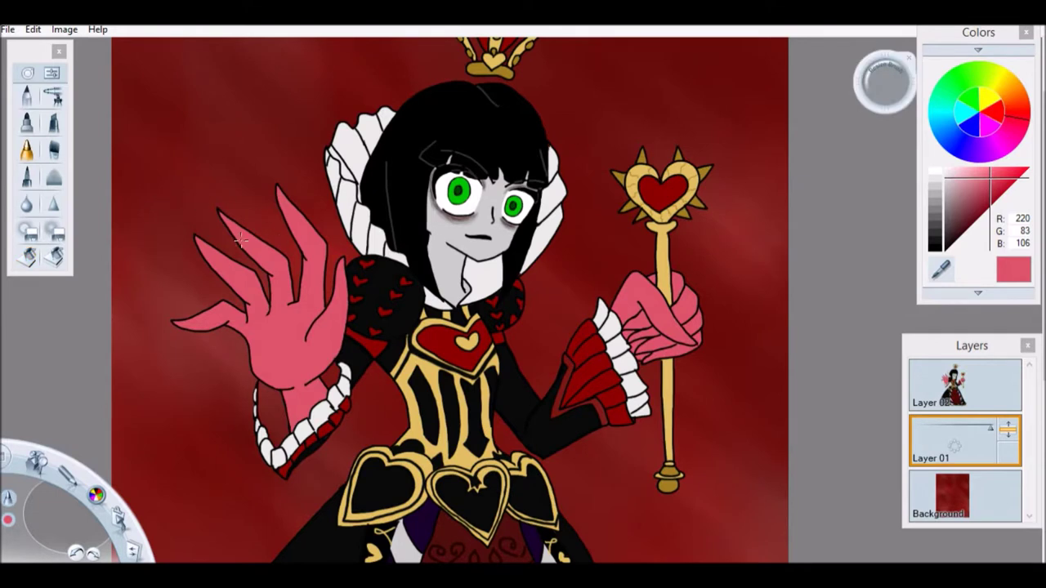
pyautogui.keyDown('alt'); pyautogui.click(241, 256); pyautogui.keyUp('alt')
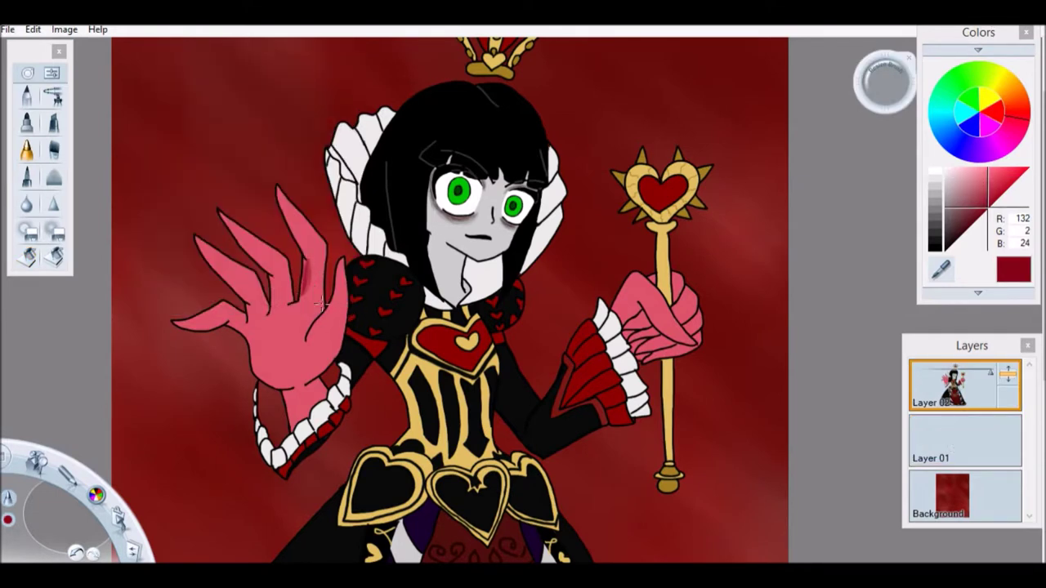
pyautogui.hotkey('ctrl', 'z')
pyautogui.hotkey('ctrl', 'z')
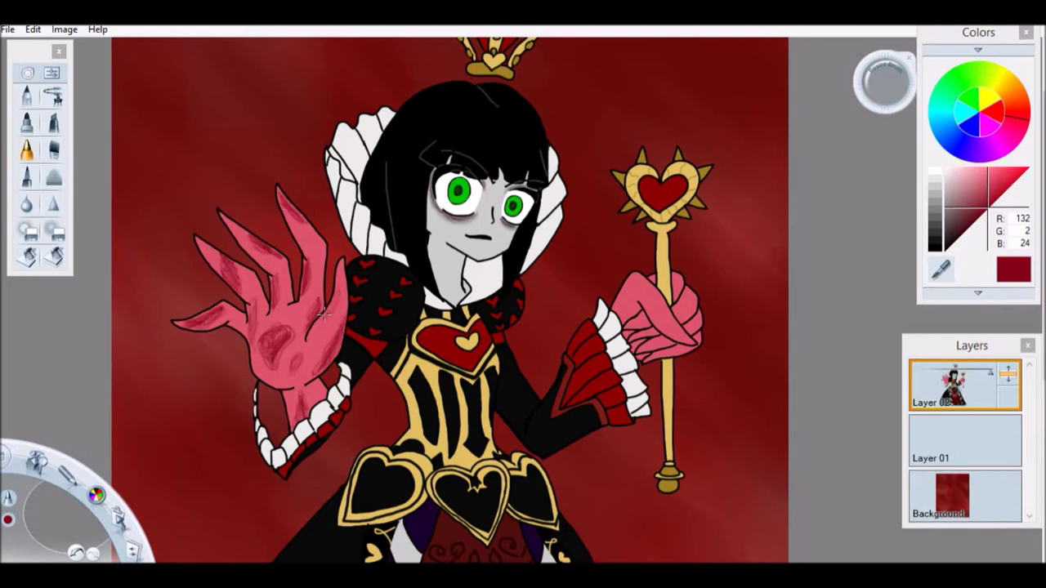
# Step: Deepen the shading on both of the character's hands with darker red (RGB 93, 0, 16)
pyautogui.keyDown('alt'); pyautogui.click(630, 307); pyautogui.keyUp('alt')
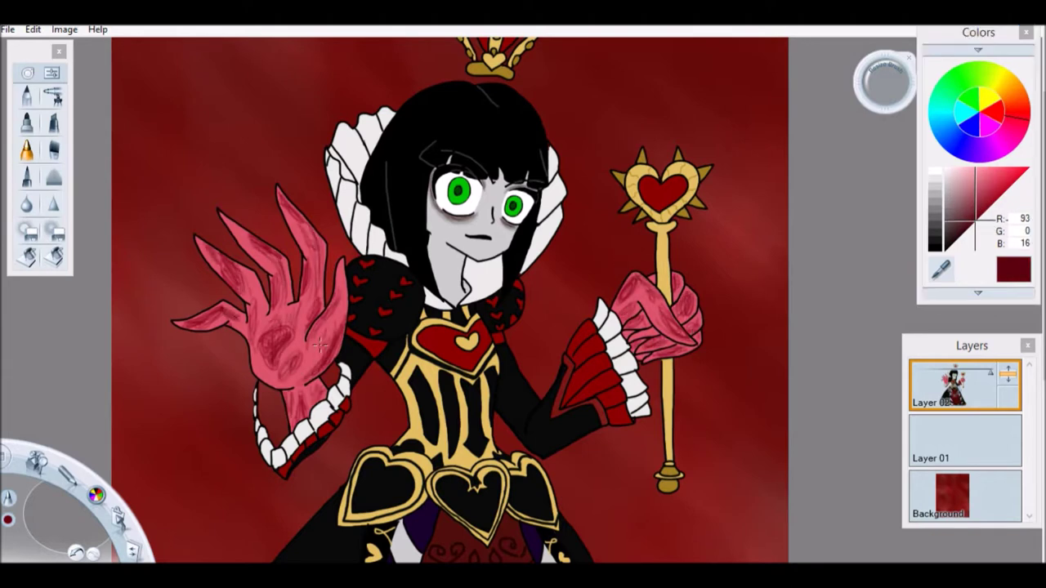
# Step: Try to smooth the raised hand's shading with a stronger Blur brush and undo the strokes
pyautogui.click(27, 206)
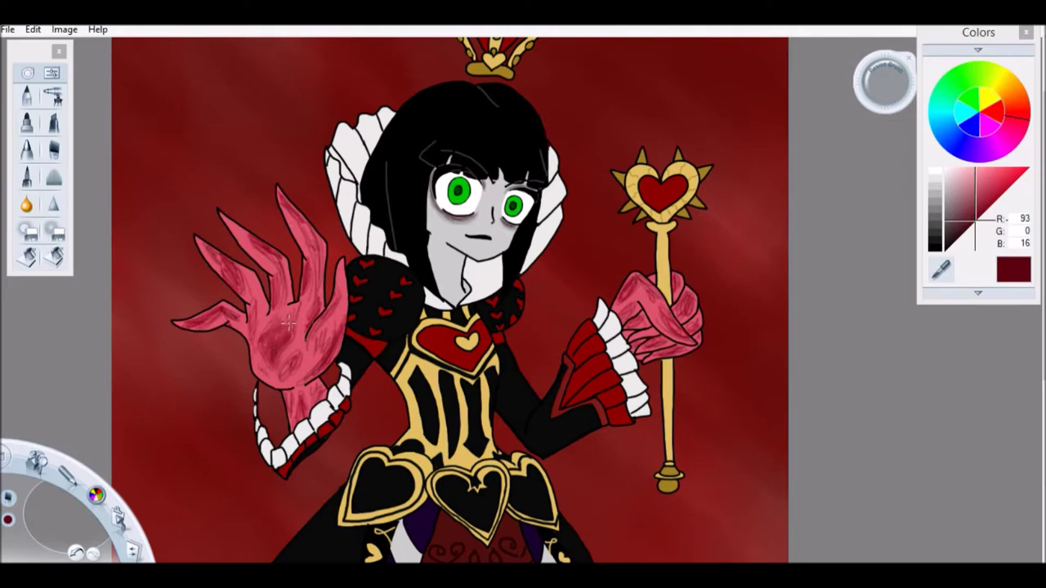
pyautogui.hotkey('ctrl', 'z')
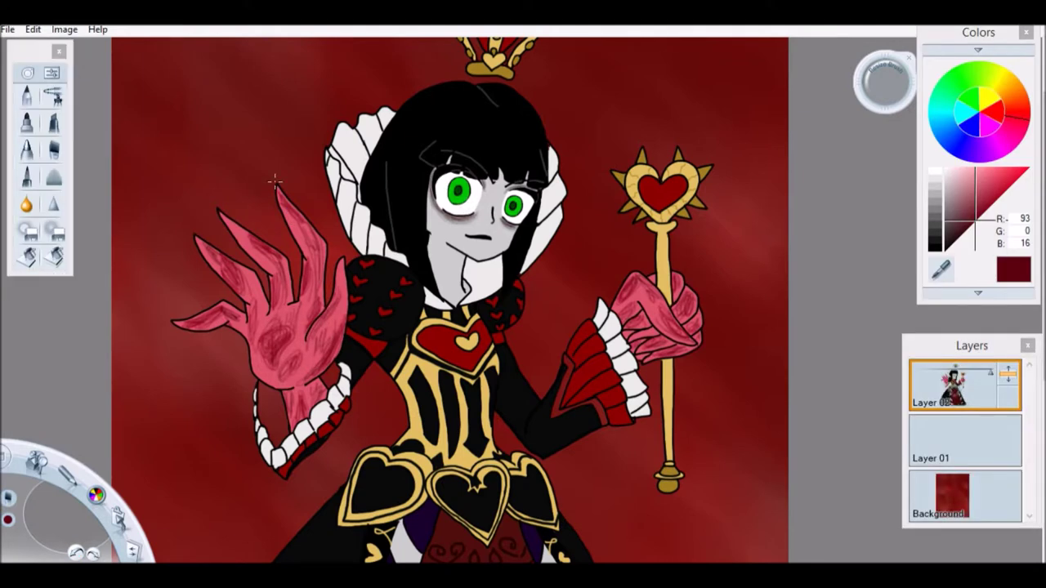
pyautogui.click(49, 73)
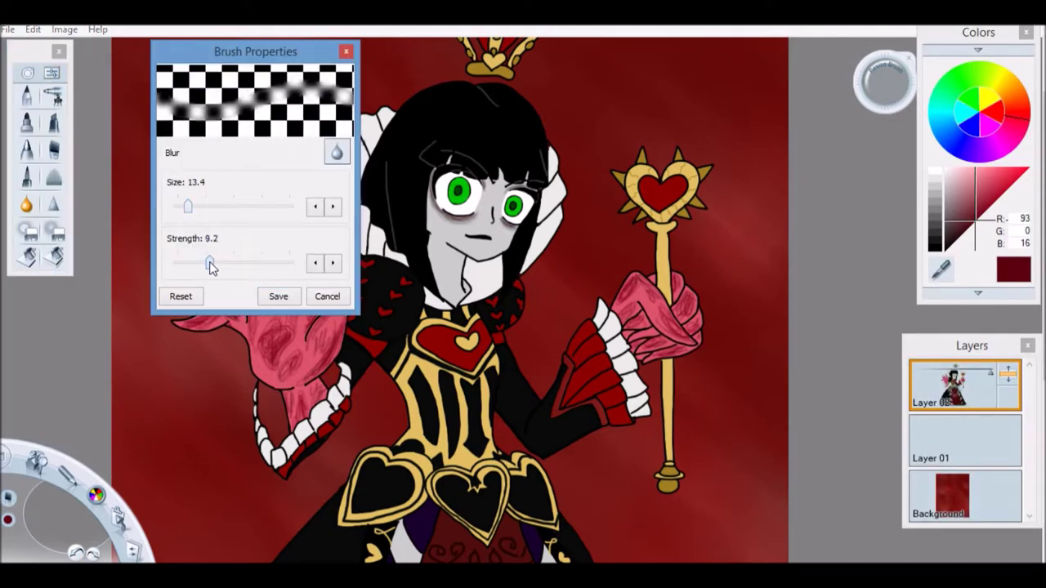
pyautogui.moveTo(225, 268); pyautogui.dragTo(232, 266)
pyautogui.click(275, 296)
pyautogui.moveTo(315, 335); pyautogui.dragTo(299, 214)
pyautogui.moveTo(269, 360); pyautogui.dragTo(294, 229)
pyautogui.scroll(3, 420, 354)
pyautogui.scroll(-1, 420, 354)
pyautogui.moveTo(457, 343); pyautogui.dragTo(498, 257)
pyautogui.moveTo(441, 384); pyautogui.dragTo(359, 270)
pyautogui.moveTo(458, 220); pyautogui.dragTo(437, 74)
pyautogui.hotkey('ctrl', 'z')
pyautogui.hotkey('ctrl', 'z')
pyautogui.hotkey('ctrl', 'z')
pyautogui.hotkey('ctrl', 'z')
pyautogui.scroll(-2, 523, 295)
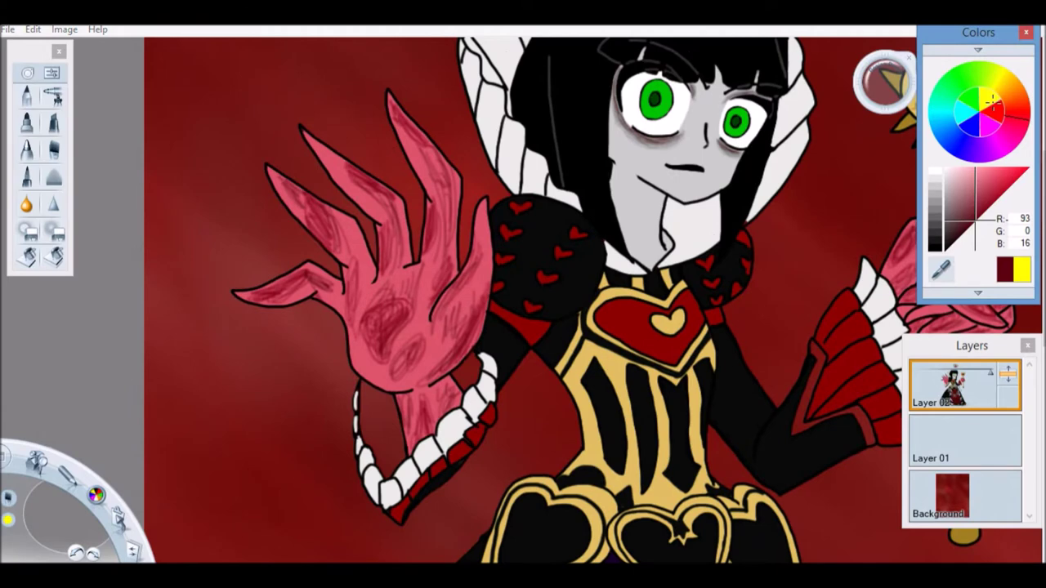
# Step: Add yellow accent strokes along the fingers, palms and wrist of both hands with the Ballpoint Pen
pyautogui.click(1015, 75)
pyautogui.click(991, 190)
pyautogui.click(27, 150)
pyautogui.moveTo(417, 392); pyautogui.dragTo(429, 437)
pyautogui.moveTo(954, 292); pyautogui.dragTo(541, 385)
# Step: Add purple (RGB 137, 56, 125) accent strokes among the yellow ones on both hands
pyautogui.click(1013, 146)
pyautogui.click(971, 206)
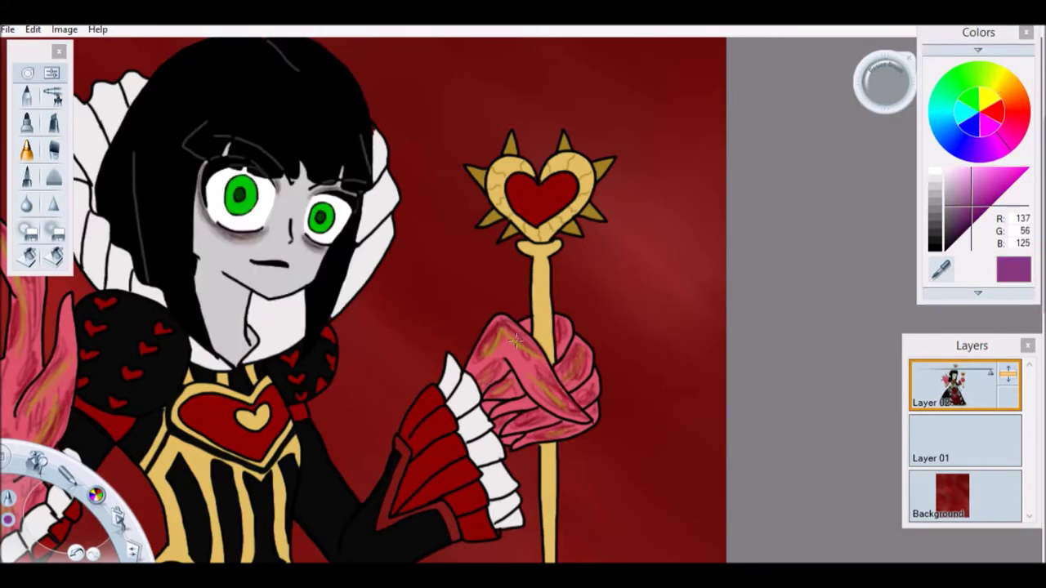
pyautogui.moveTo(512, 444); pyautogui.dragTo(596, 337)
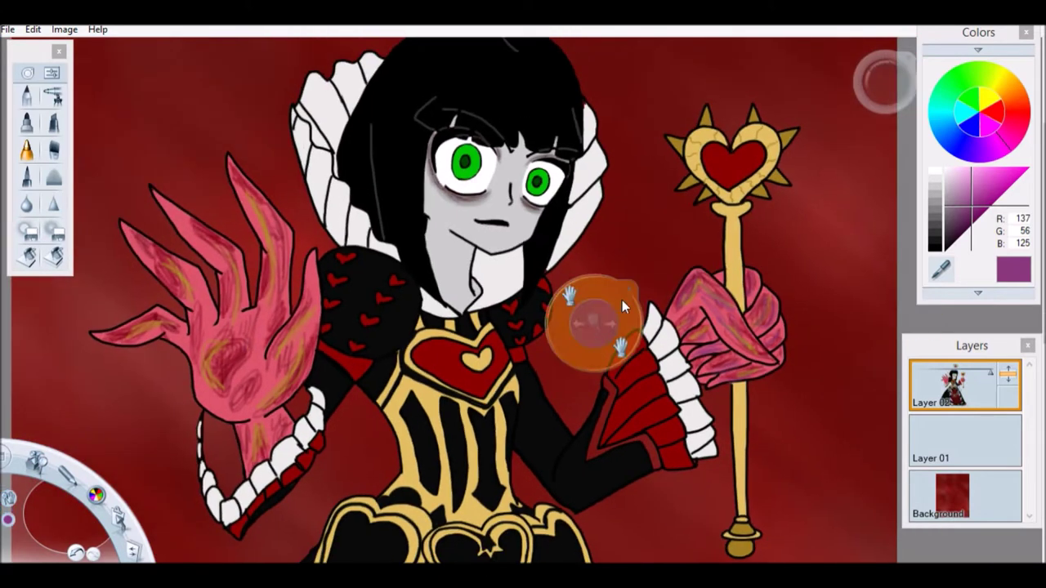
# Step: Blend both hands' shading with the Paintbrush, using dusty red (RGB 137, 56, 65) and pinkish red (RGB 220, 83, 106)
pyautogui.click(1023, 115)
pyautogui.click(51, 72)
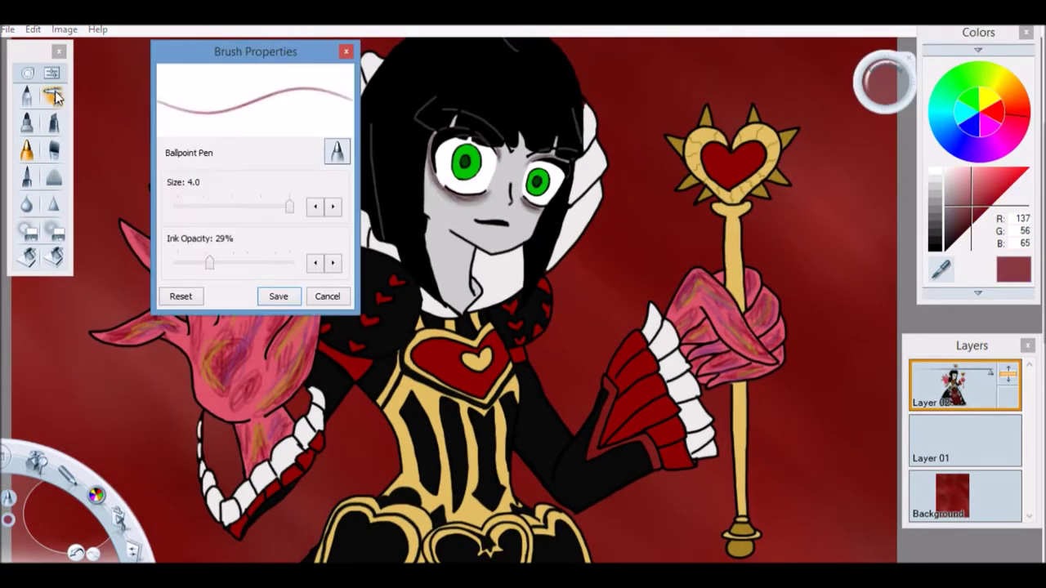
pyautogui.click(54, 150)
pyautogui.click(276, 294)
pyautogui.click(51, 72)
pyautogui.click(277, 294)
pyautogui.moveTo(237, 327); pyautogui.dragTo(211, 376)
pyautogui.moveTo(270, 351); pyautogui.dragTo(256, 421)
pyautogui.moveTo(696, 290); pyautogui.dragTo(694, 343)
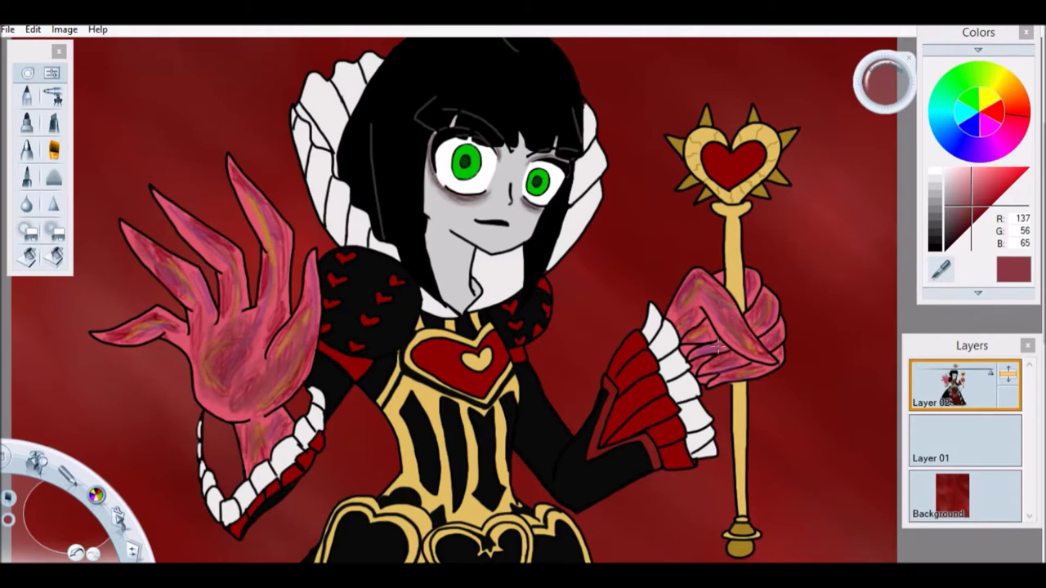
pyautogui.keyDown('alt'); pyautogui.click(219, 406); pyautogui.keyUp('alt')
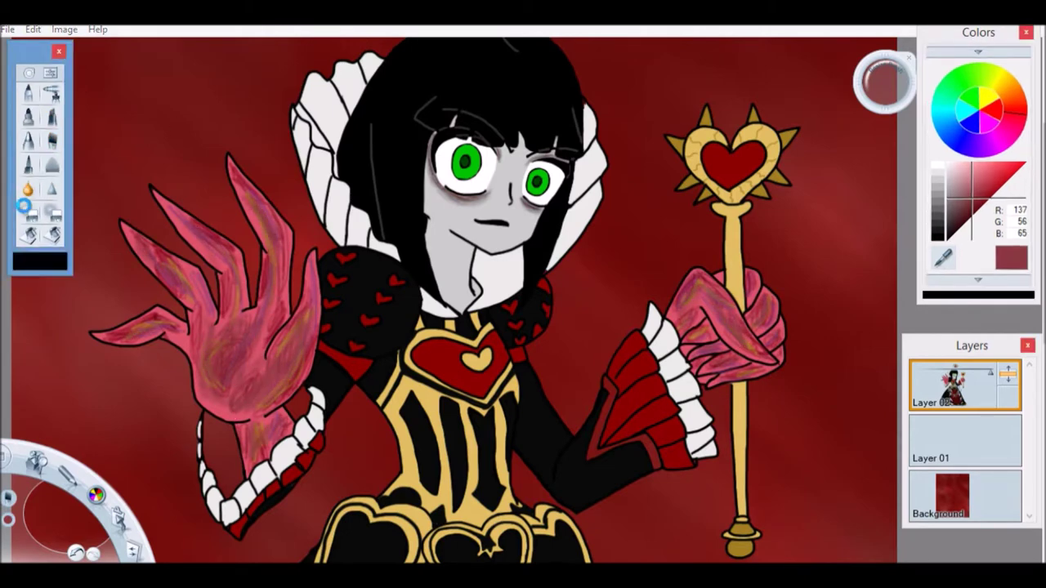
pyautogui.moveTo(254, 401)
pyautogui.mouseDown()
pyautogui.moveTo(279, 390)
pyautogui.moveTo(235, 380)
pyautogui.moveTo(277, 284)
pyautogui.moveTo(257, 210)
pyautogui.moveTo(271, 433)
pyautogui.mouseUp()
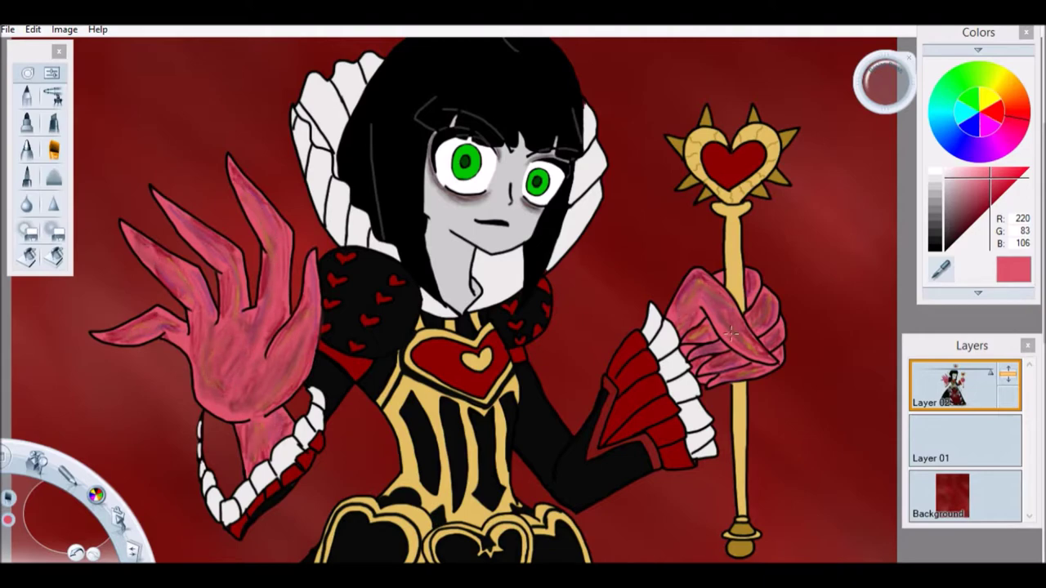
# Step: Brush deep red (RGB 118, 0, 20) streaks across the Background layer around the character
pyautogui.moveTo(107, 414); pyautogui.dragTo(415, 393)
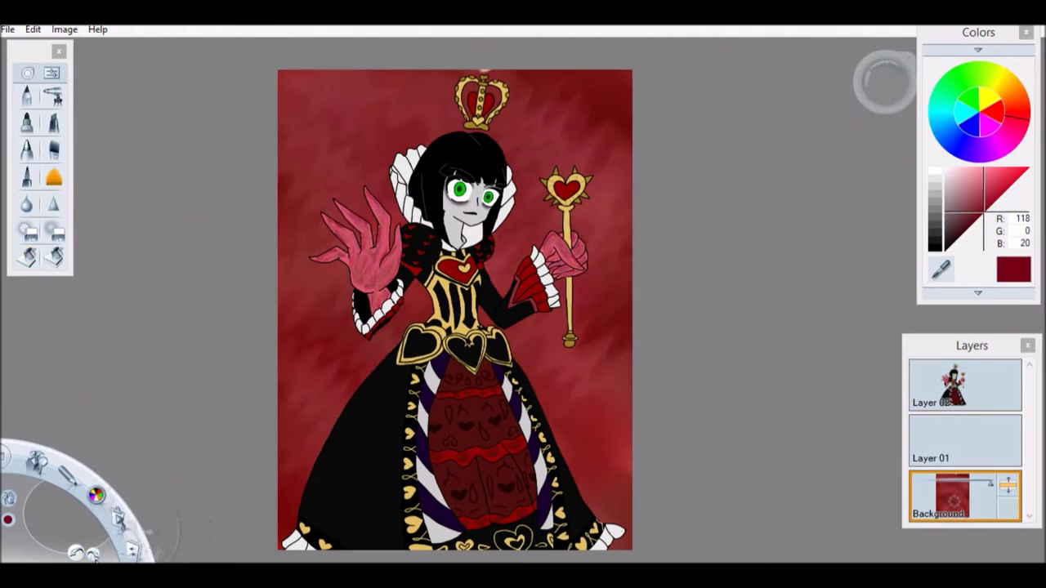
# Step: Activate Layer 02 and choose light grey (RGB 204, 204, 204) for the face area
pyautogui.moveTo(498, 220); pyautogui.dragTo(466, 327)
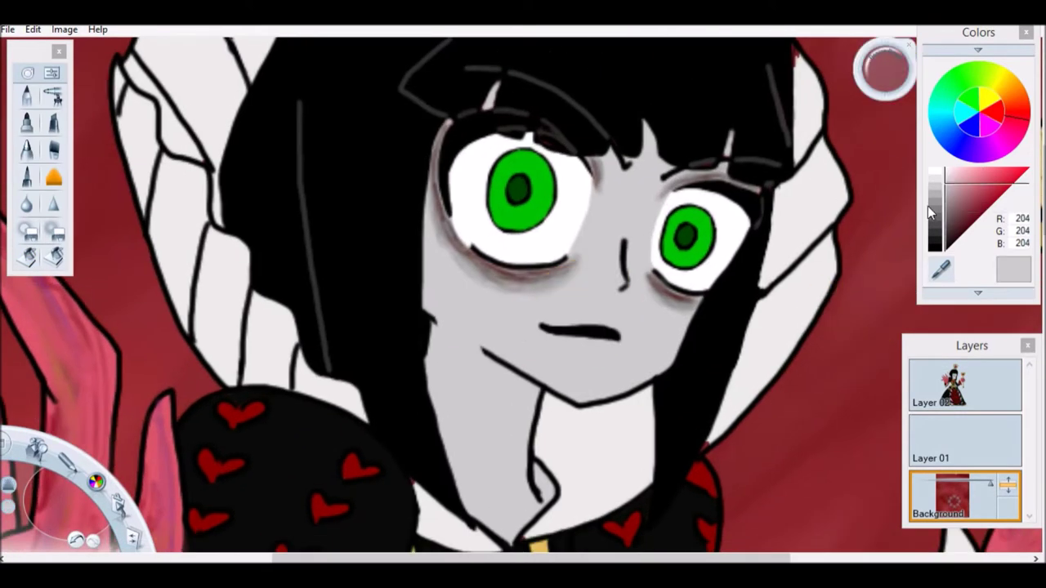
pyautogui.click(934, 204)
pyautogui.click(964, 385)
pyautogui.moveTo(541, 470)
pyautogui.mouseDown()
pyautogui.moveTo(543, 490)
pyautogui.moveTo(491, 368)
pyautogui.moveTo(531, 462)
pyautogui.mouseUp()
pyautogui.hotkey('ctrl', 'b')
pyautogui.moveTo(291, 212); pyautogui.dragTo(219, 209)
pyautogui.hotkey('ctrl', 'b')
pyautogui.moveTo(486, 356); pyautogui.dragTo(521, 391)
pyautogui.hotkey('ctrl', 'z')
pyautogui.hotkey('ctrl', 'z')
pyautogui.hotkey('ctrl', 'z')
# Step: Shade the neck under the jaw and beside the hair with grey (RGB 153, 153, 153), refining the edges in light grey (RGB 204, 204, 204)
pyautogui.keyDown('alt'); pyautogui.click(561, 388); pyautogui.keyUp('alt')
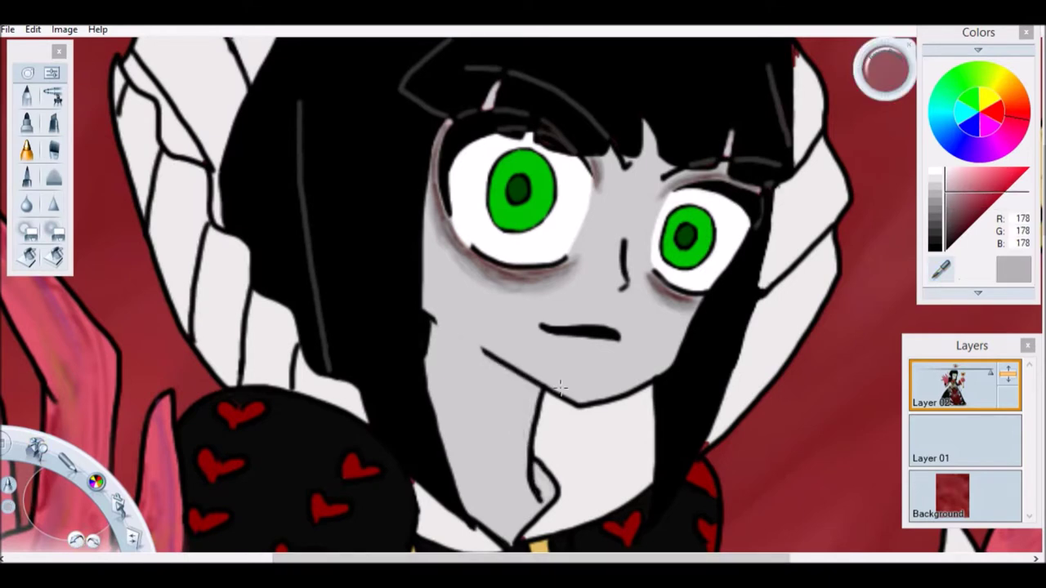
pyautogui.moveTo(541, 491)
pyautogui.mouseDown()
pyautogui.moveTo(491, 363)
pyautogui.moveTo(538, 395)
pyautogui.mouseUp()
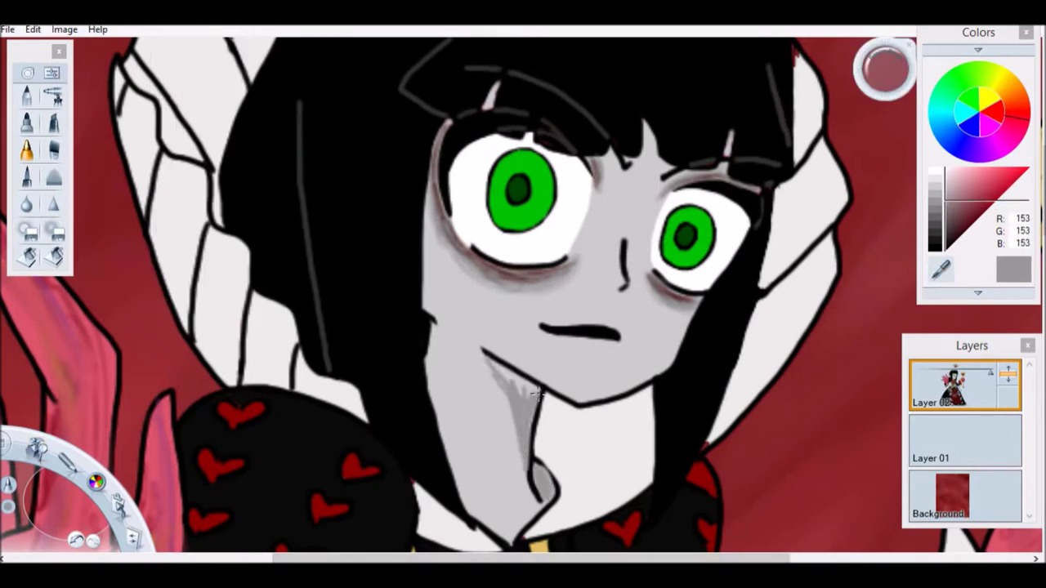
pyautogui.moveTo(458, 455); pyautogui.dragTo(427, 367)
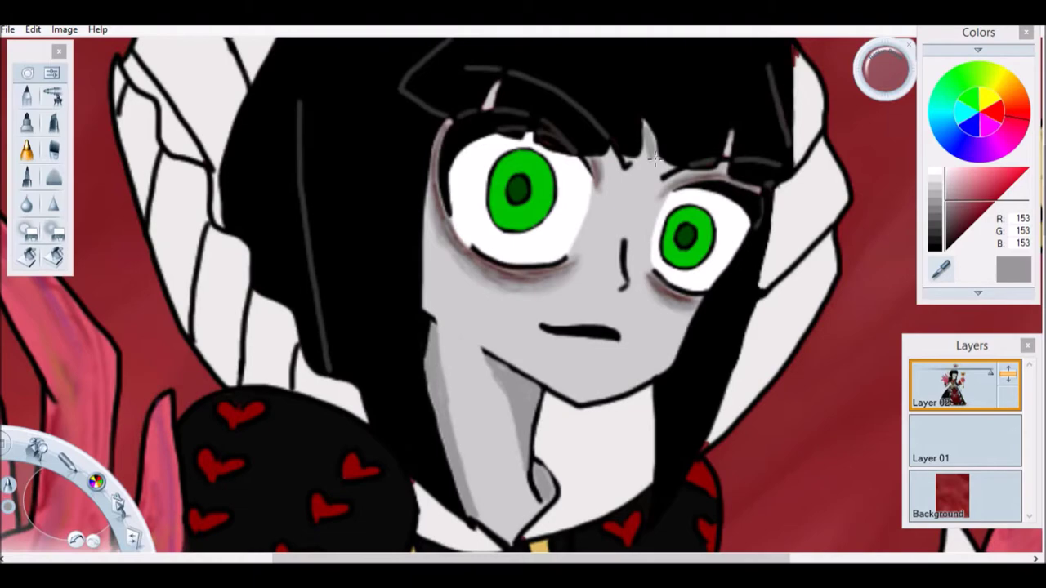
pyautogui.scroll(3, 518, 287)
pyautogui.keyDown('alt'); pyautogui.click(523, 313); pyautogui.keyUp('alt')
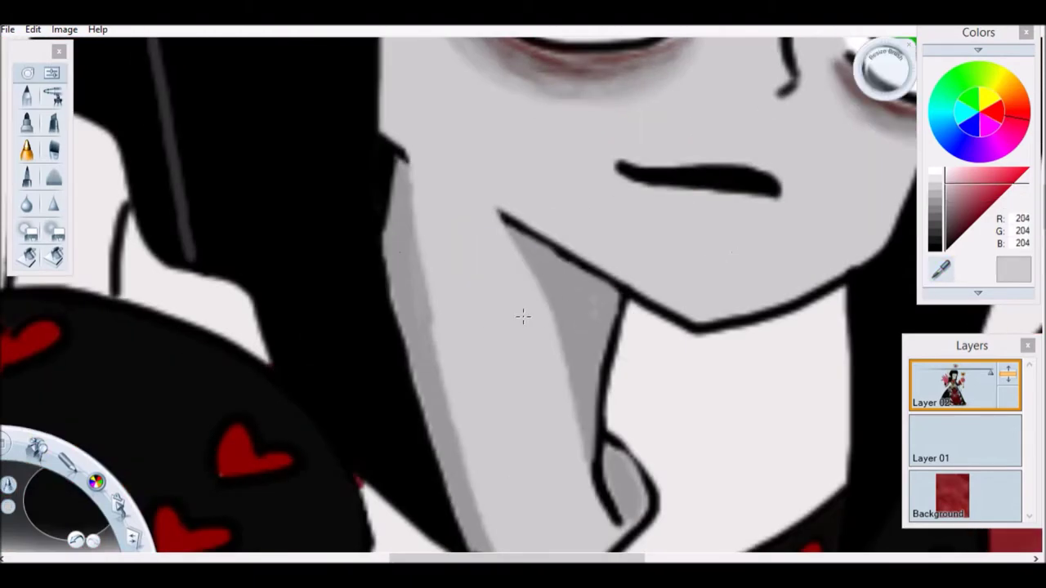
pyautogui.moveTo(409, 176); pyautogui.dragTo(450, 443)
# Step: Outline and fill shadow areas on the white collar behind the hair and under the chin with light grey (RGB 204, 204, 204)
pyautogui.scroll(-5, 449, 443)
pyautogui.scroll(1, 490, 368)
pyautogui.scroll(-2, 507, 327)
pyautogui.scroll(1, 517, 300)
pyautogui.keyDown('alt'); pyautogui.click(617, 452); pyautogui.keyUp('alt')
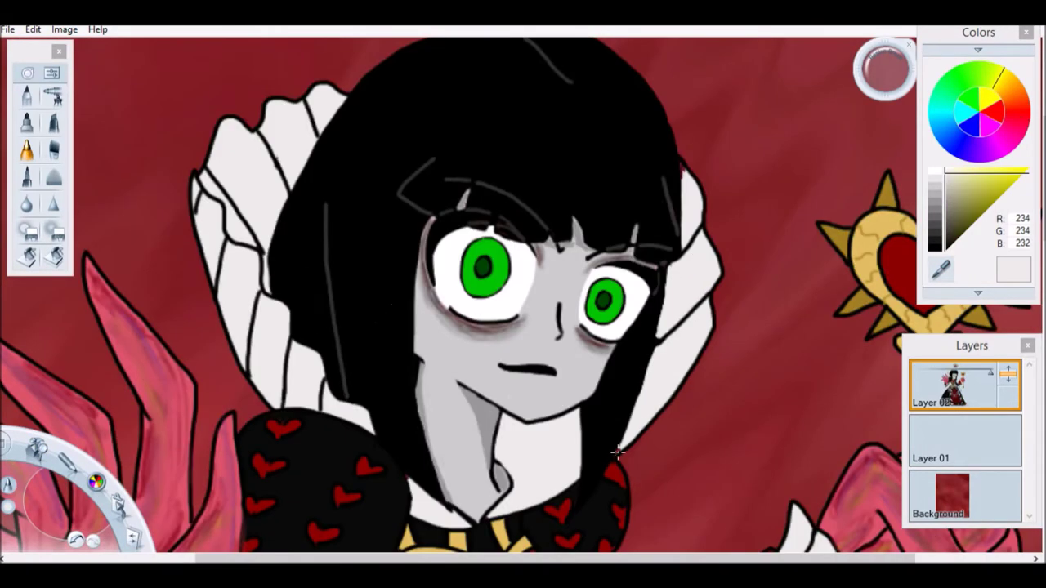
pyautogui.keyDown('alt'); pyautogui.click(718, 306); pyautogui.keyUp('alt')
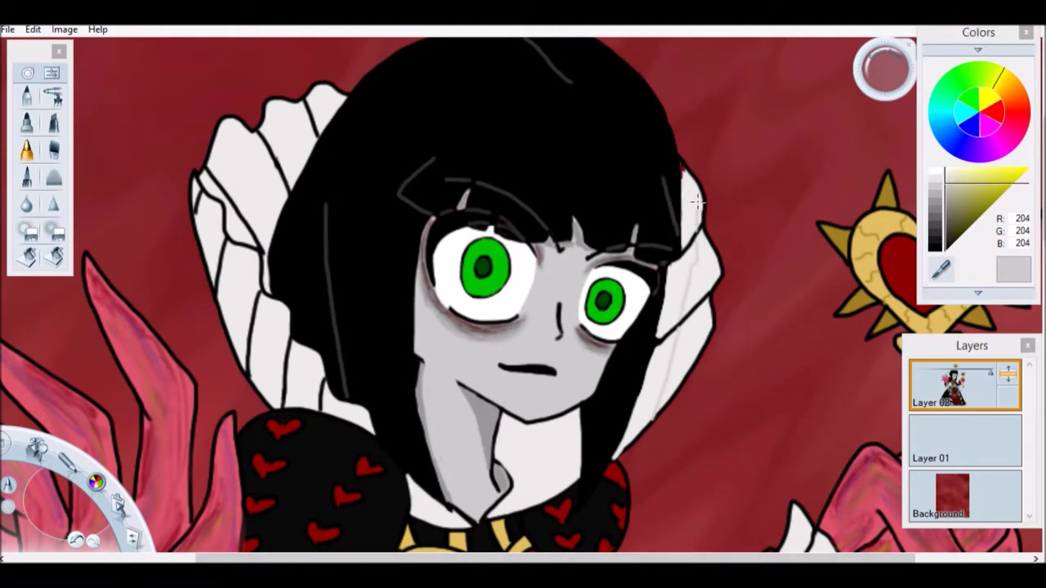
pyautogui.moveTo(244, 184); pyautogui.dragTo(261, 277)
pyautogui.moveTo(327, 90); pyautogui.dragTo(335, 130)
pyautogui.moveTo(685, 175); pyautogui.dragTo(686, 265)
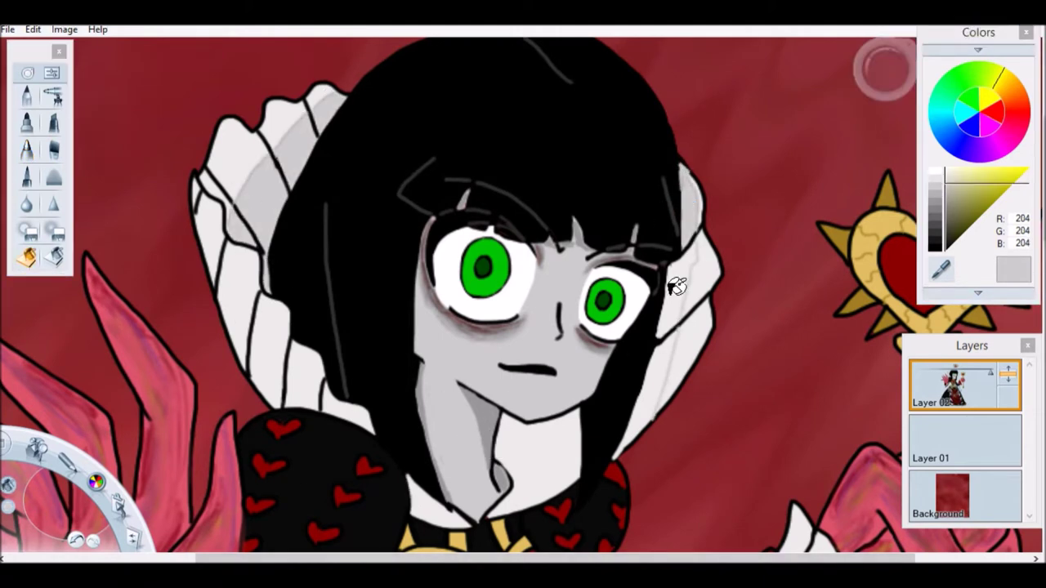
pyautogui.moveTo(498, 417); pyautogui.dragTo(572, 506)
pyautogui.moveTo(654, 335); pyautogui.dragTo(629, 446)
# Step: Redraw the collar's outer outline above the scepter-side shoulder in black
pyautogui.scroll(3, 416, 236)
pyautogui.moveTo(416, 236); pyautogui.dragTo(81, 236)
pyautogui.moveTo(392, 523); pyautogui.dragTo(343, 206)
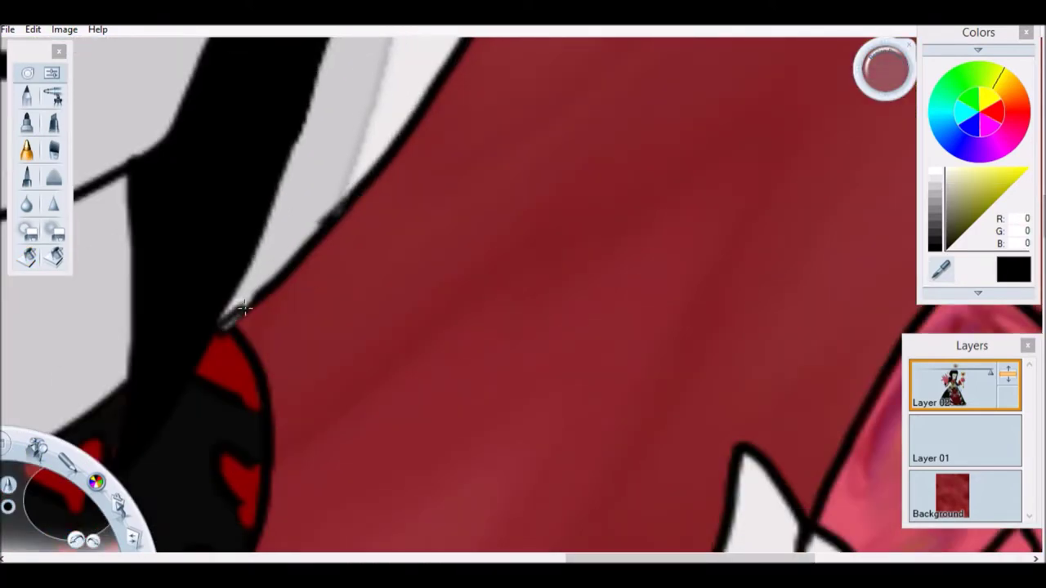
pyautogui.scroll(-3, 311, 422)
pyautogui.scroll(3, 645, 309)
# Step: Fill the face and neck skin with near-white grey (RGB 239, 239, 239)
pyautogui.click(417, 460)
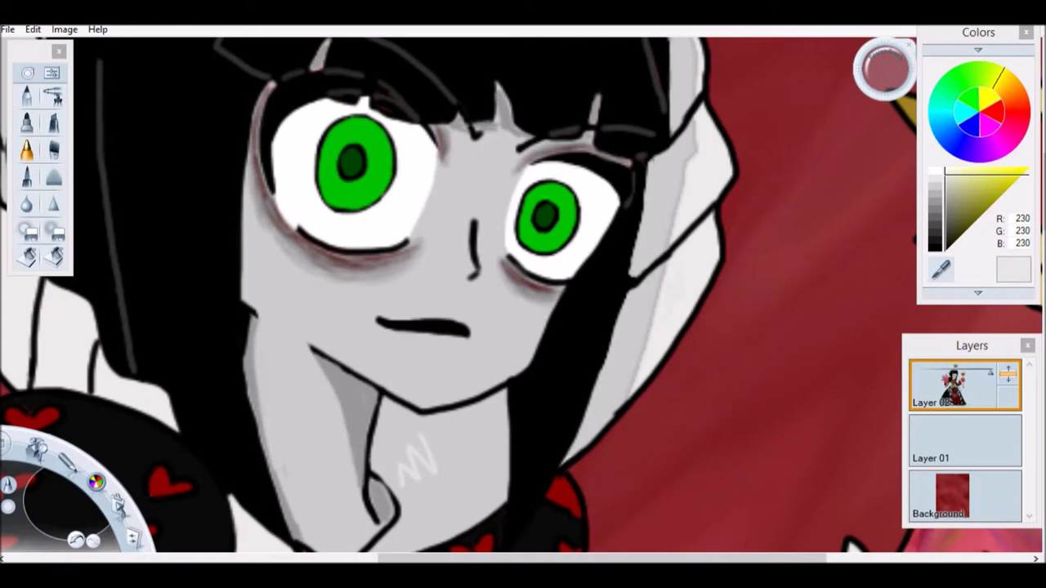
pyautogui.scroll(-1, 417, 319)
pyautogui.click(421, 351)
pyautogui.click(26, 150)
# Step: Touch up the neck's shadow along the hair with grey (RGB 157, 157, 157)
pyautogui.scroll(3, 417, 216)
pyautogui.scroll(-5, 494, 364)
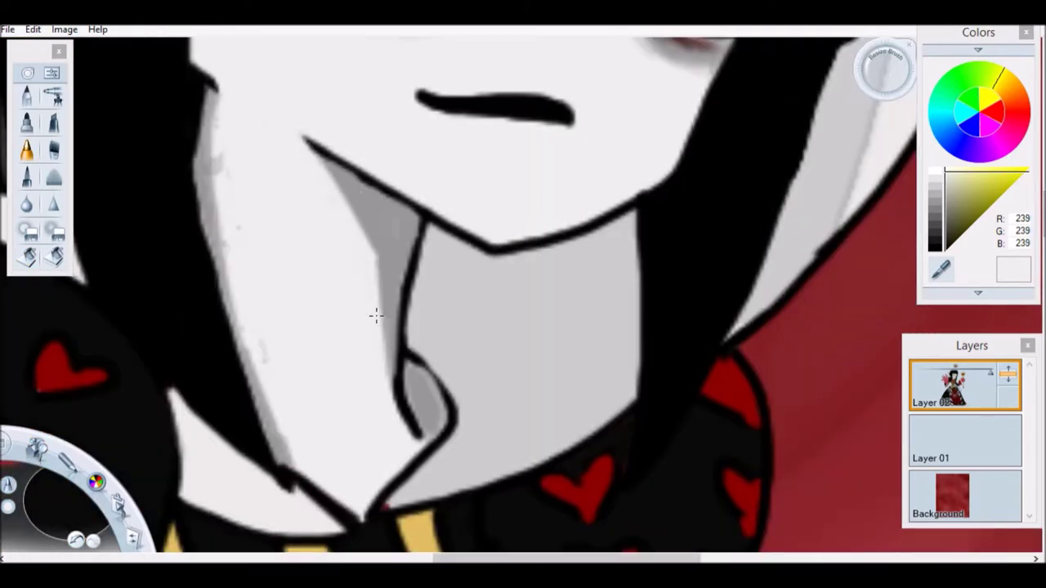
pyautogui.keyDown('alt'); pyautogui.click(400, 210); pyautogui.keyUp('alt')
pyautogui.moveTo(221, 204); pyautogui.dragTo(278, 454)
pyautogui.scroll(-3, 327, 409)
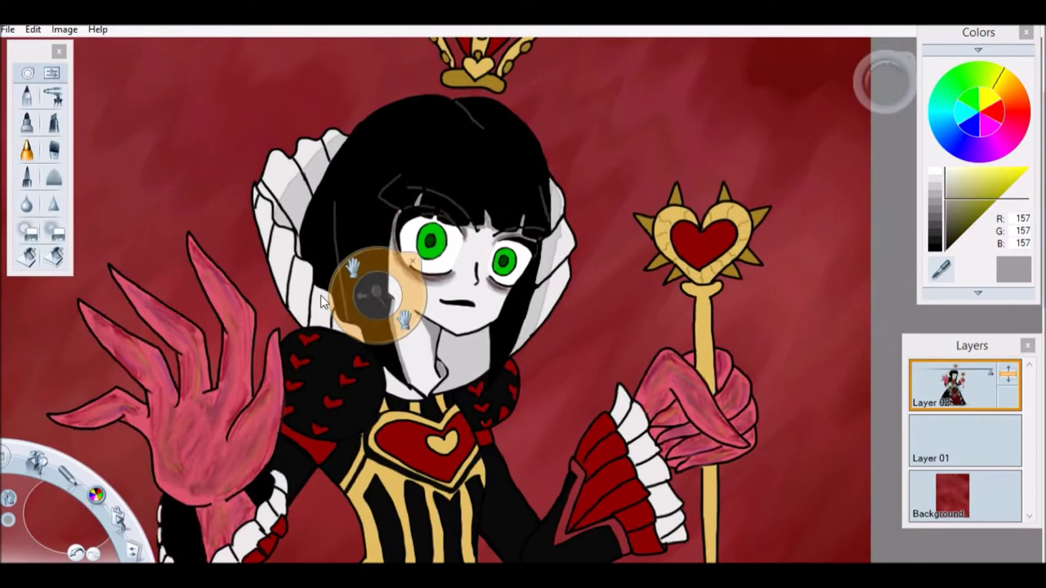
# Step: Shade the lower folds of the collar on the raised-hand side with light grey (RGB 204, 204, 204)
pyautogui.scroll(2, 248, 188)
pyautogui.keyDown('alt'); pyautogui.click(247, 188); pyautogui.keyUp('alt')
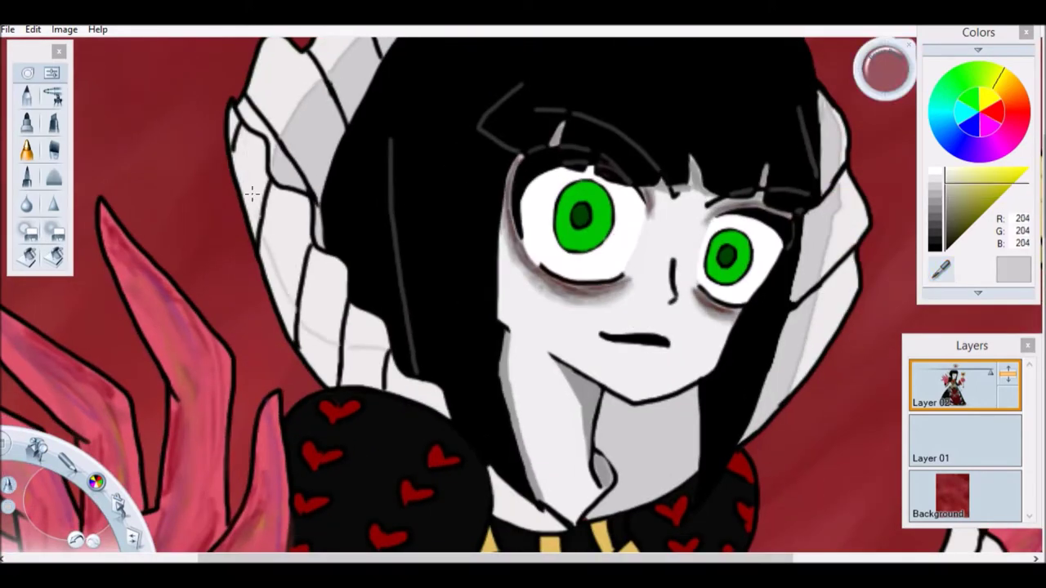
pyautogui.press('f')
# Step: Shade the puffed sleeves' hearts, the red bands beneath them and the bodice heart with dark red (RGB 74, 0, 0)
pyautogui.scroll(-10, 455, 252)
pyautogui.scroll(5, 544, 493)
pyautogui.click(993, 211)
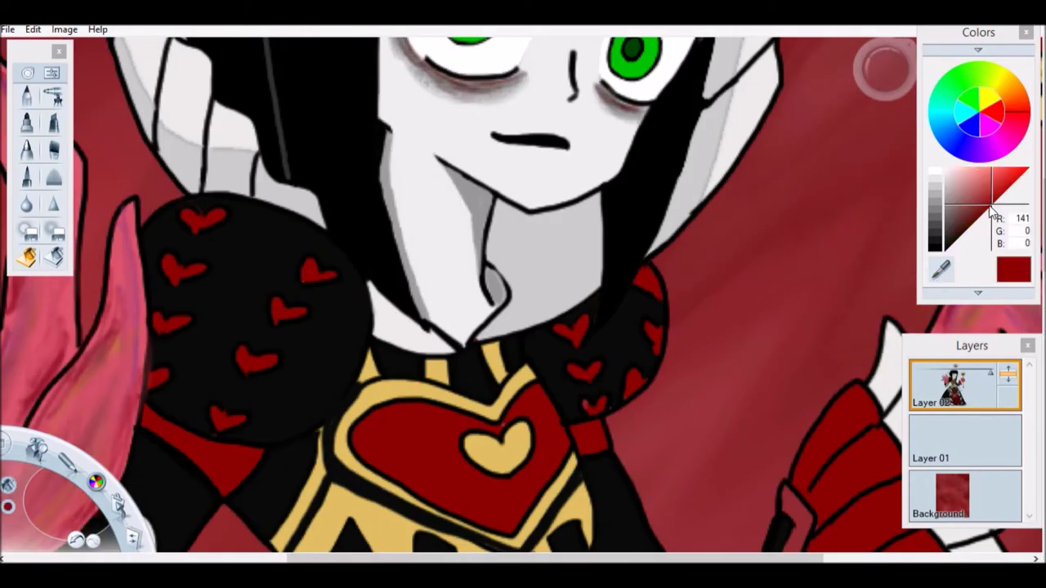
pyautogui.click(980, 216)
pyautogui.press('p')
pyautogui.click(968, 229)
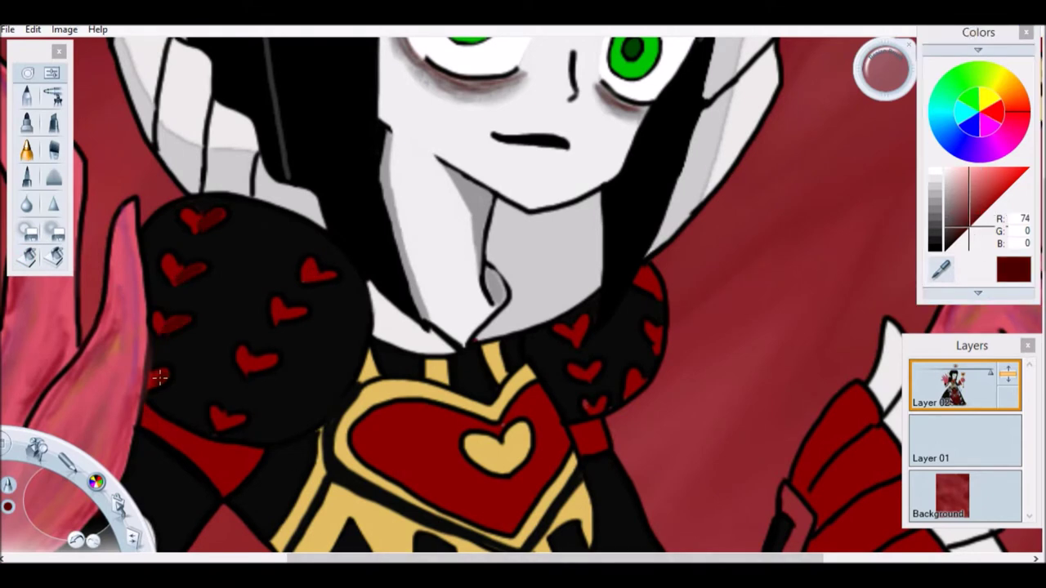
pyautogui.moveTo(224, 446); pyautogui.dragTo(260, 493)
pyautogui.moveTo(260, 454); pyautogui.dragTo(233, 482)
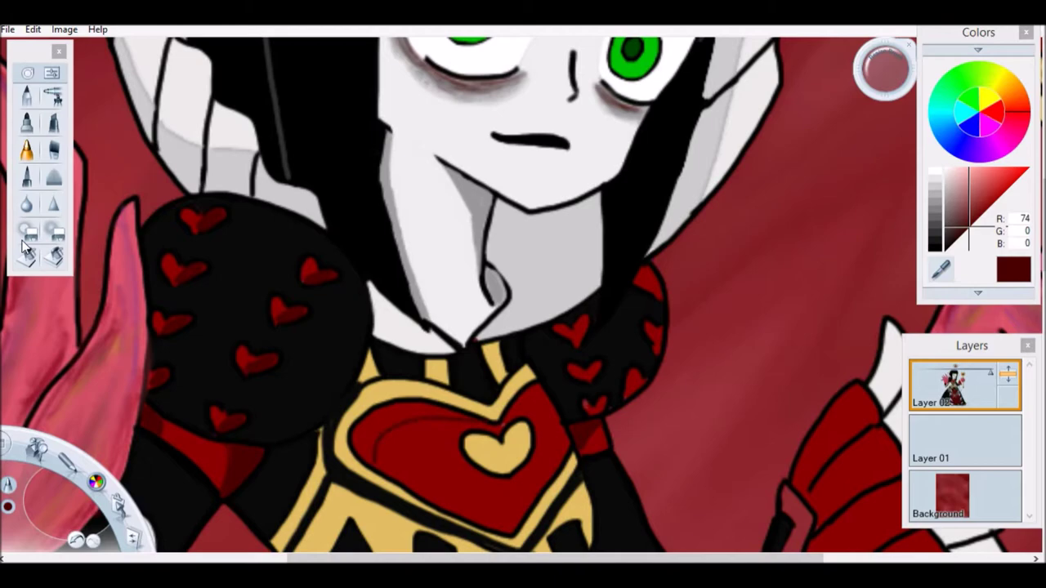
# Step: Shade the red pleats of the scepter arm's cuff with dark red (RGB 74, 0, 0)
pyautogui.scroll(-3, 469, 203)
pyautogui.scroll(5, 490, 109)
pyautogui.moveTo(491, 108)
pyautogui.mouseDown()
pyautogui.moveTo(507, 167)
pyautogui.moveTo(459, 170)
pyautogui.mouseUp()
pyautogui.moveTo(563, 258)
pyautogui.mouseDown()
pyautogui.moveTo(461, 354)
pyautogui.moveTo(580, 297)
pyautogui.mouseUp()
pyautogui.moveTo(506, 339); pyautogui.dragTo(589, 310)
pyautogui.moveTo(637, 245)
pyautogui.mouseDown()
pyautogui.moveTo(470, 314)
pyautogui.moveTo(619, 225)
pyautogui.mouseUp()
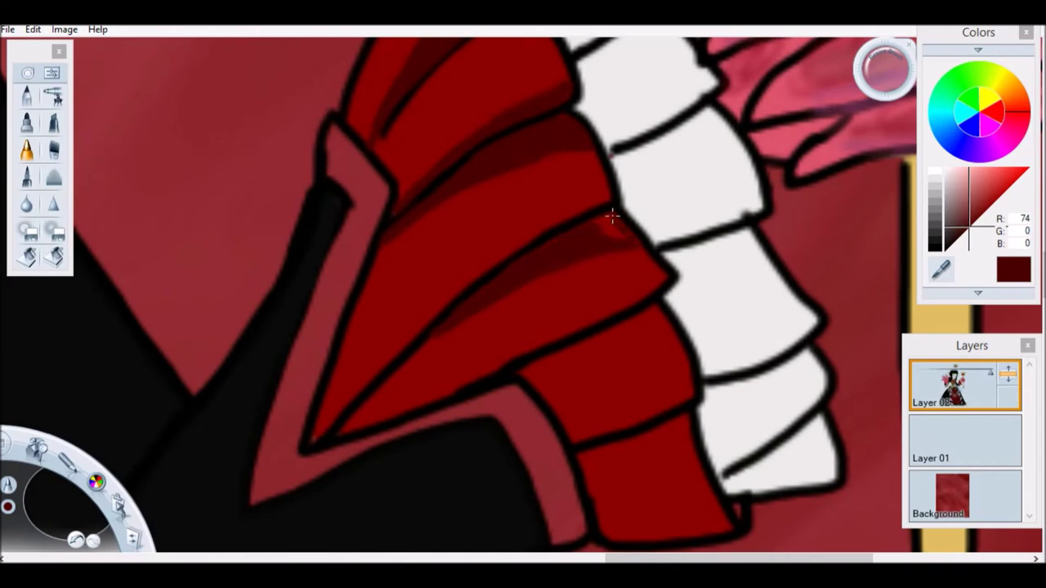
pyautogui.moveTo(604, 367); pyautogui.dragTo(702, 511)
pyautogui.moveTo(589, 474); pyautogui.dragTo(724, 528)
pyautogui.moveTo(456, 385)
pyautogui.mouseDown()
pyautogui.moveTo(371, 413)
pyautogui.moveTo(324, 414)
pyautogui.moveTo(319, 437)
pyautogui.mouseUp()
# Step: Recolour the scepter arm's pointed cuff trim with the gold of the bodice
pyautogui.click(34, 438)
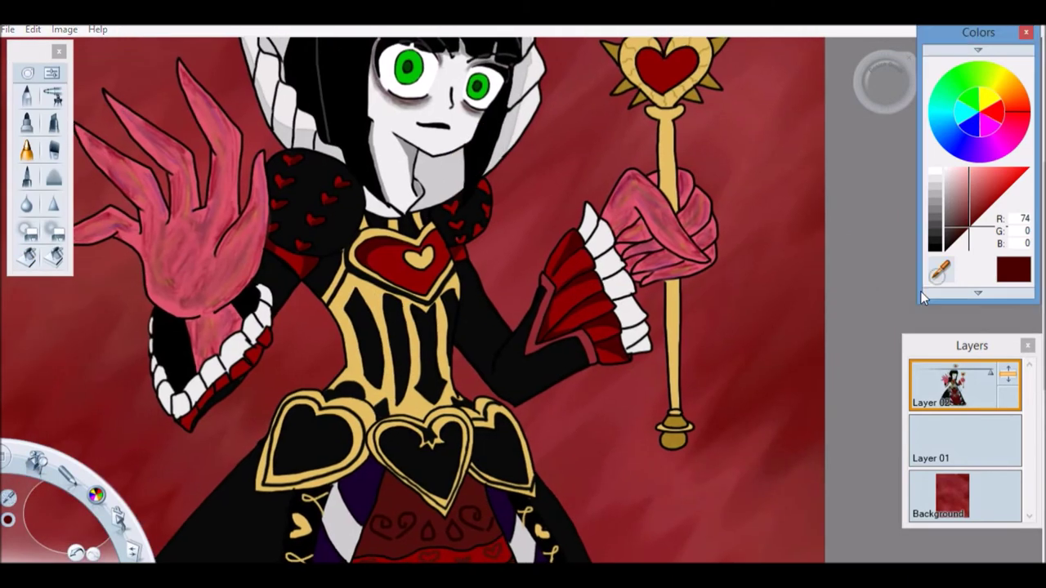
pyautogui.moveTo(940, 272); pyautogui.dragTo(540, 278)
pyautogui.scroll(3, 556, 340)
pyautogui.scroll(-3, 760, 393)
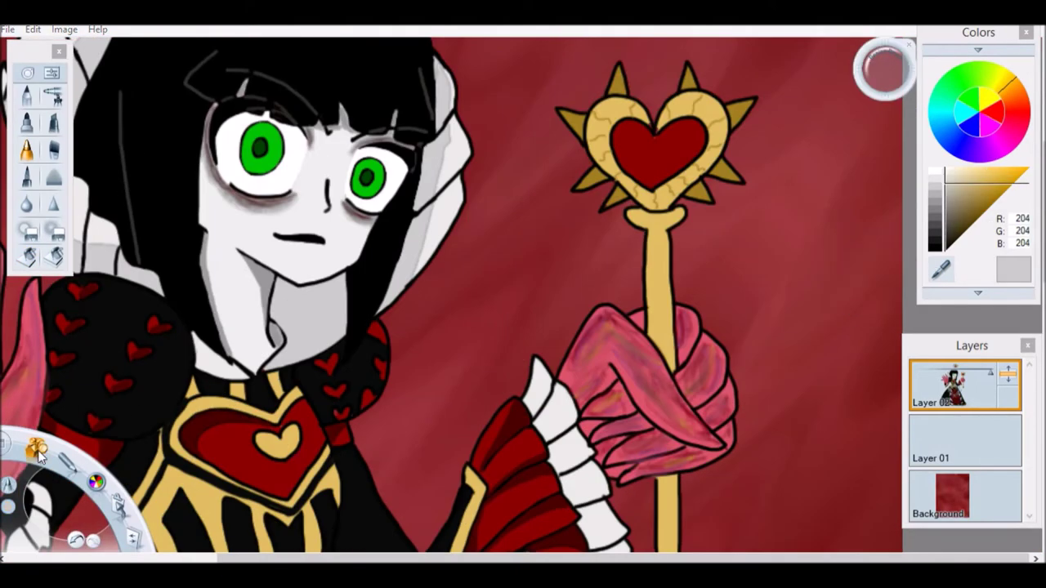
# Step: Shade the folds of the scepter arm's white cuff ruffle with light grey (RGB 204, 204, 204)
pyautogui.scroll(4, 567, 396)
pyautogui.scroll(-3, 566, 396)
pyautogui.moveTo(425, 123); pyautogui.dragTo(551, 360)
pyautogui.moveTo(469, 348); pyautogui.dragTo(576, 384)
pyautogui.scroll(3, 600, 261)
pyautogui.moveTo(600, 261)
pyautogui.mouseDown()
pyautogui.moveTo(568, 226)
pyautogui.moveTo(545, 240)
pyautogui.mouseUp()
pyautogui.moveTo(635, 345); pyautogui.dragTo(589, 368)
pyautogui.scroll(-3, 588, 369)
pyautogui.moveTo(707, 203)
pyautogui.mouseDown()
pyautogui.moveTo(621, 245)
pyautogui.moveTo(691, 209)
pyautogui.mouseUp()
pyautogui.moveTo(653, 319); pyautogui.dragTo(715, 262)
pyautogui.scroll(-3, 570, 404)
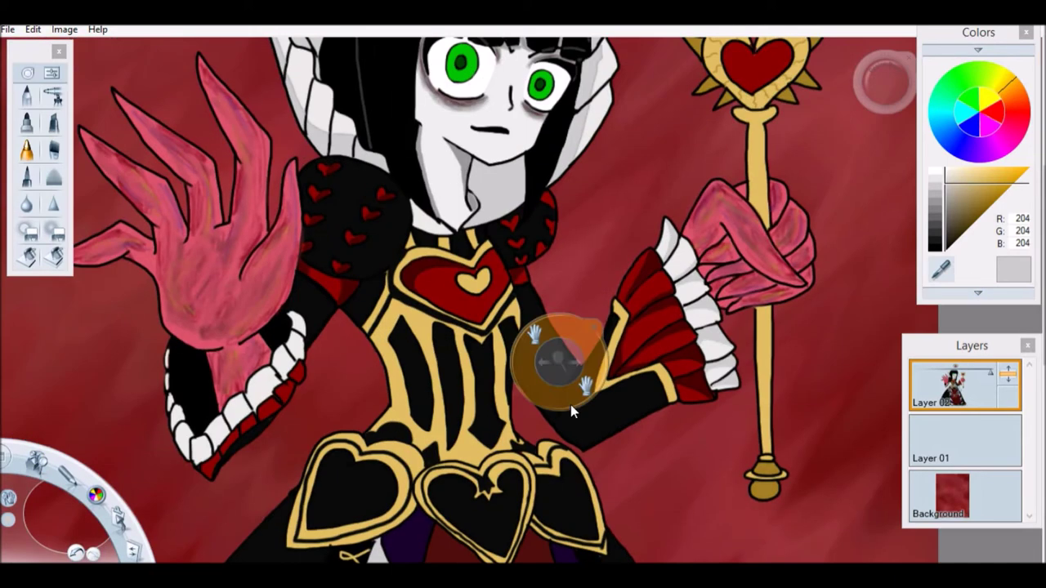
# Step: Shade the red pleats of the raised arm's cuff with dark red (RGB 74, 0, 0)
pyautogui.scroll(3, 571, 404)
pyautogui.keyDown('alt'); pyautogui.click(587, 275); pyautogui.keyUp('alt')
pyautogui.hscroll(-10, 486, 245)
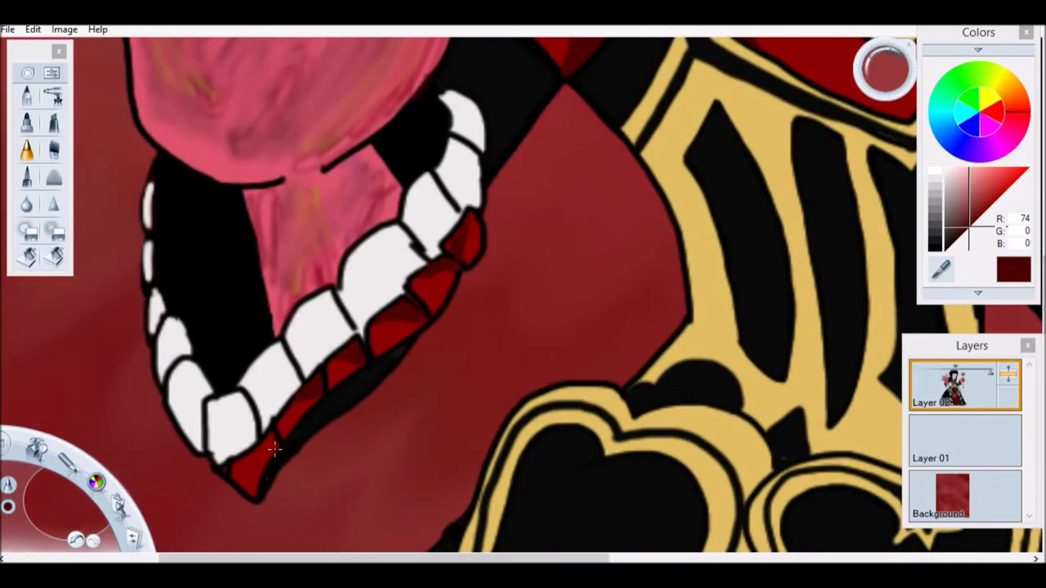
# Step: Shade each fold of the raised arm's white cuff ruffle with light grey (RGB 204, 204, 204)
pyautogui.hscroll(10, 750, 306)
pyautogui.keyDown('alt'); pyautogui.click(727, 147); pyautogui.keyUp('alt')
pyautogui.hscroll(-11, 726, 147)
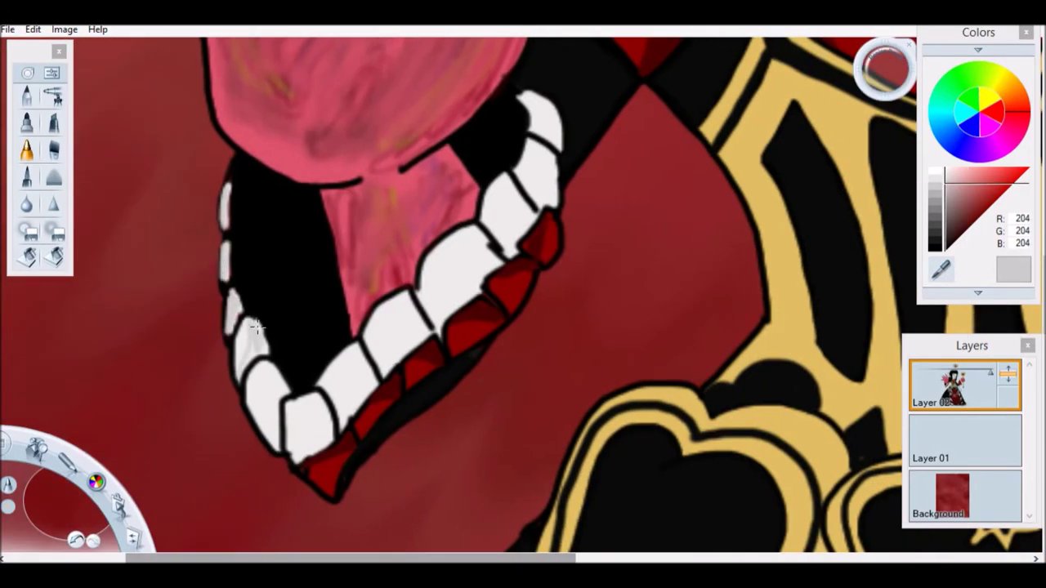
pyautogui.moveTo(272, 396)
pyautogui.mouseDown()
pyautogui.moveTo(326, 428)
pyautogui.moveTo(338, 367)
pyautogui.moveTo(457, 250)
pyautogui.moveTo(424, 276)
pyautogui.moveTo(515, 246)
pyautogui.moveTo(498, 182)
pyautogui.moveTo(500, 203)
pyautogui.moveTo(553, 206)
pyautogui.mouseUp()
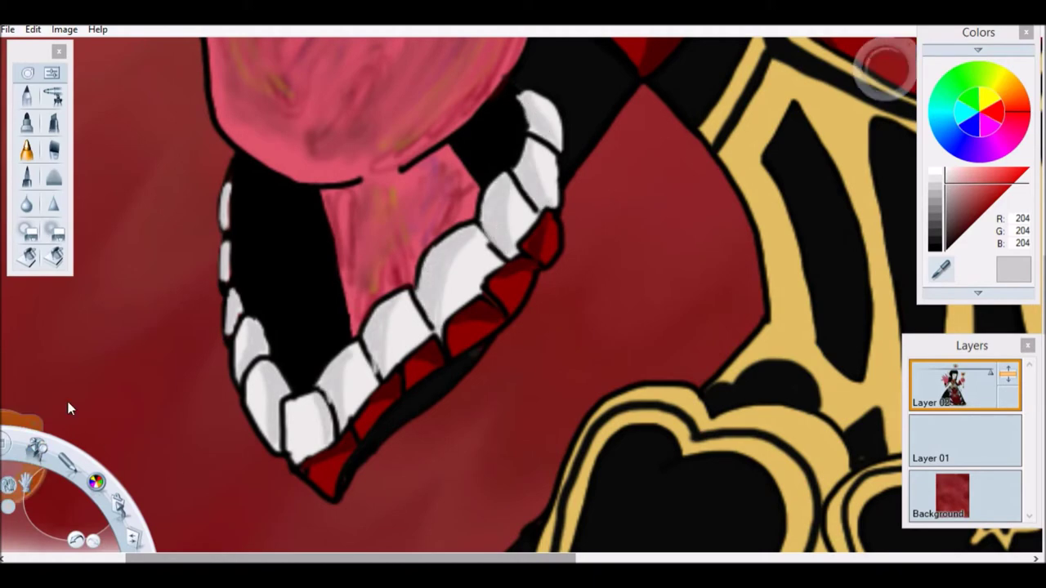
# Step: Shade the inner folds of the scepter arm's dark sleeve with pure black (RGB 0, 0, 0)
pyautogui.scroll(-5, 70, 408)
pyautogui.scroll(2, 540, 258)
pyautogui.keyDown('alt'); pyautogui.click(540, 258); pyautogui.keyUp('alt')
pyautogui.scroll(3, 539, 258)
pyautogui.moveTo(539, 258); pyautogui.dragTo(397, 164)
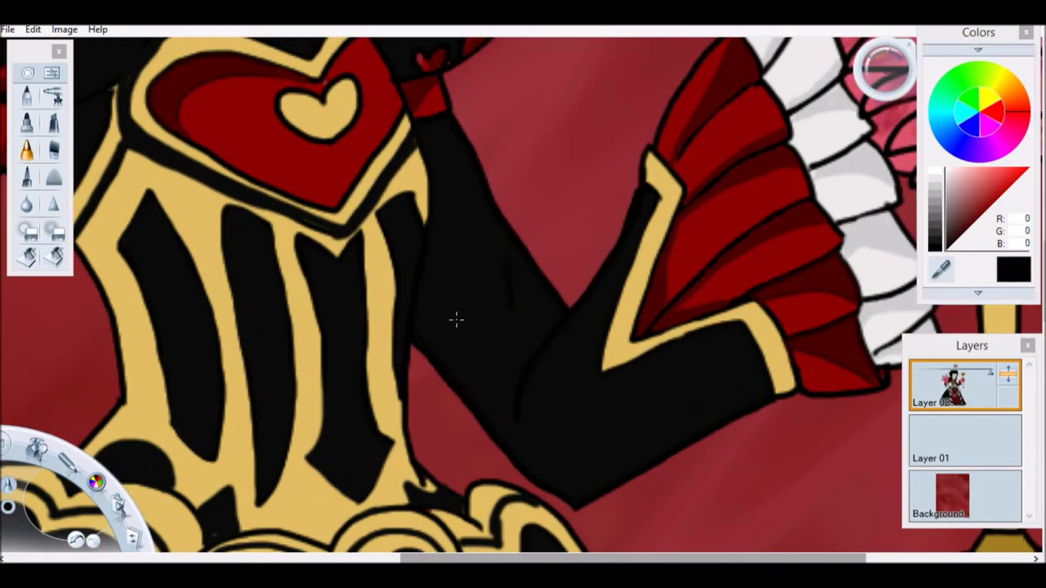
pyautogui.moveTo(412, 123); pyautogui.dragTo(516, 362)
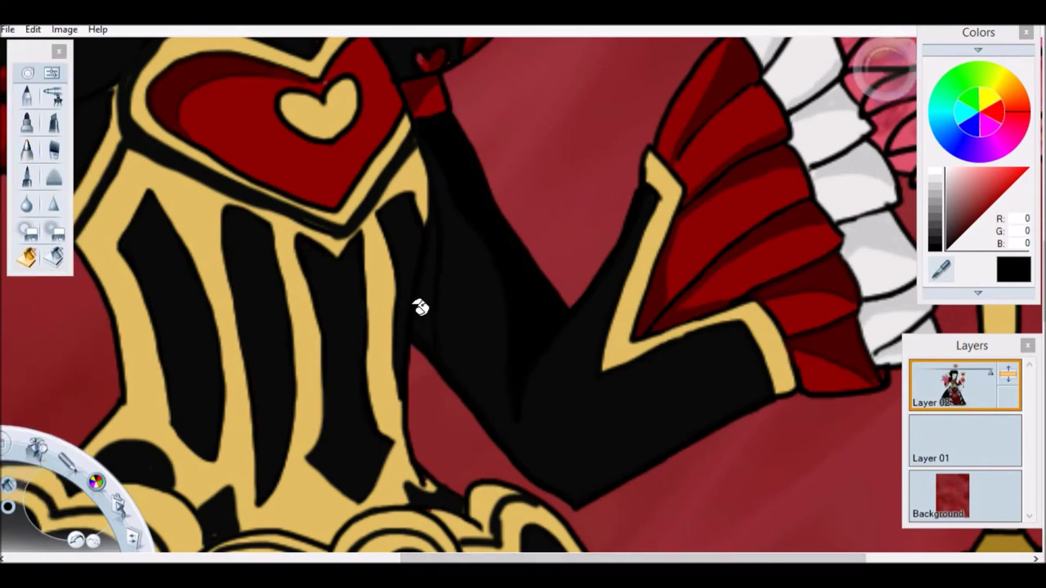
# Step: Shade the raised arm's heart-patterned puff sleeve and the sleeve area beneath it with pure black
pyautogui.scroll(3, 372, 247)
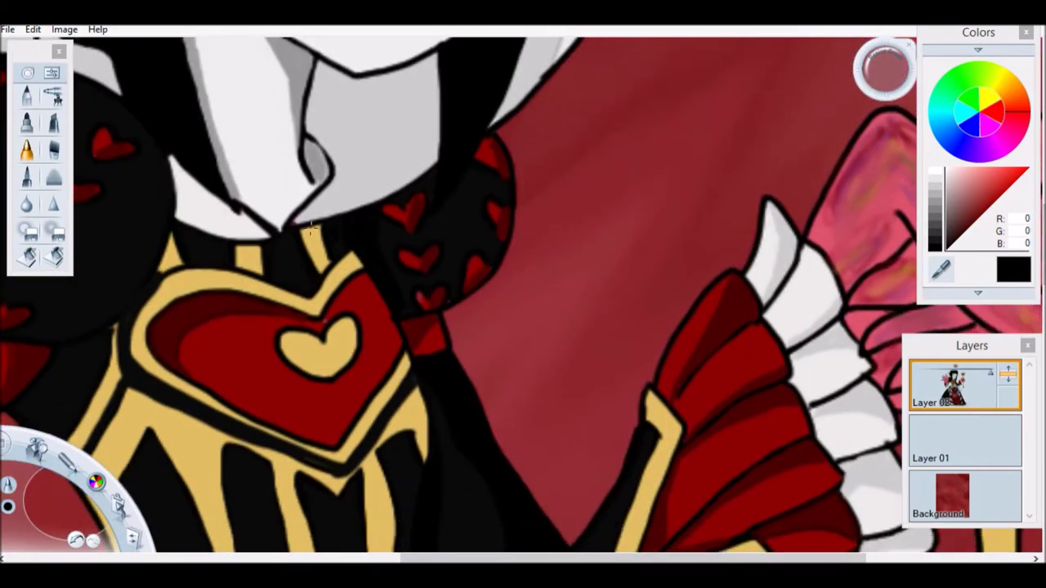
pyautogui.hscroll(-3, 527, 266)
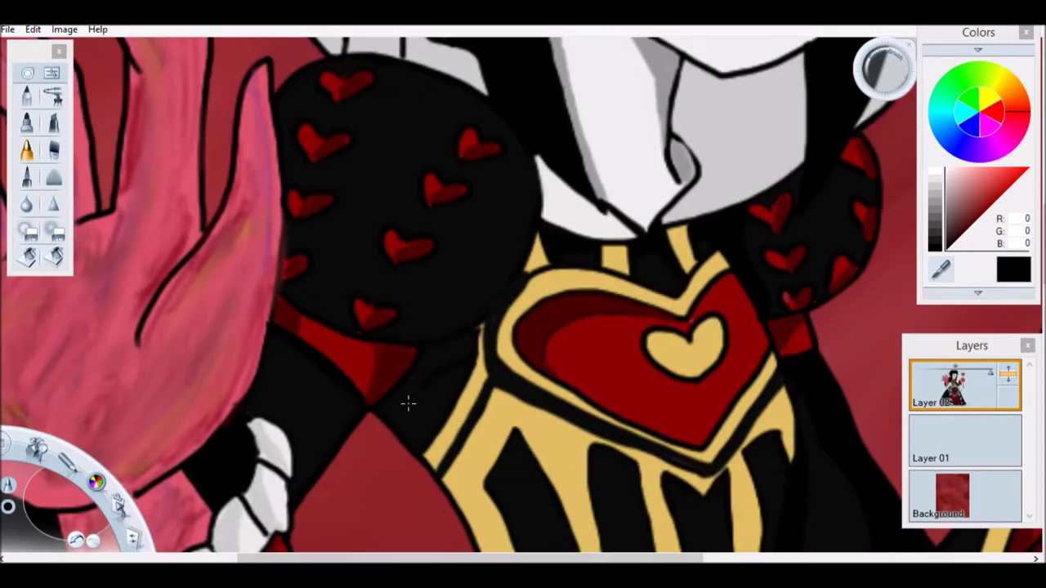
pyautogui.moveTo(474, 275); pyautogui.dragTo(503, 98)
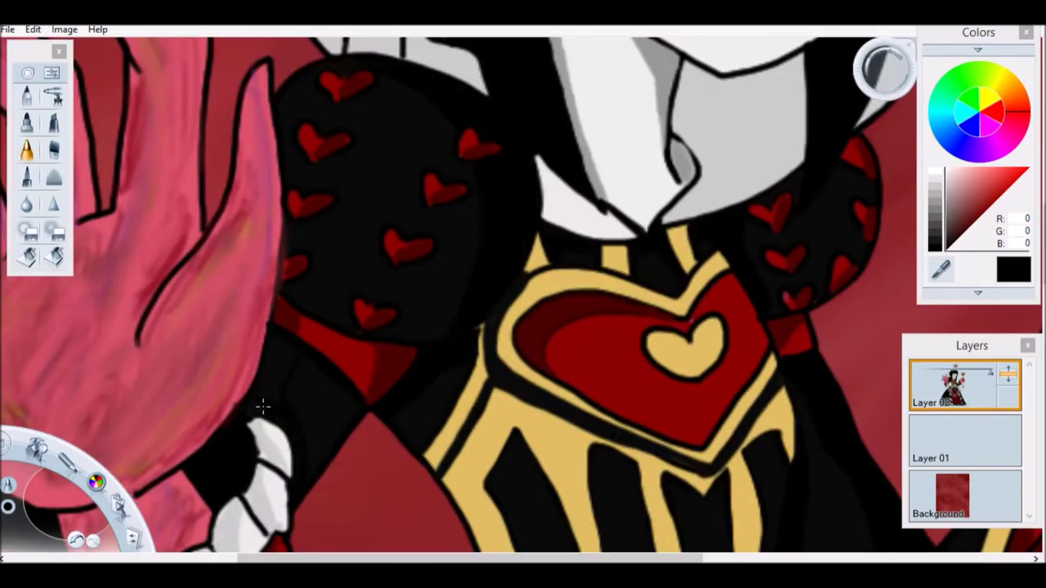
# Step: Shade the outer edge of the gown's overskirt below the raised arm with pure black
pyautogui.scroll(-3, 408, 394)
pyautogui.scroll(3, 481, 297)
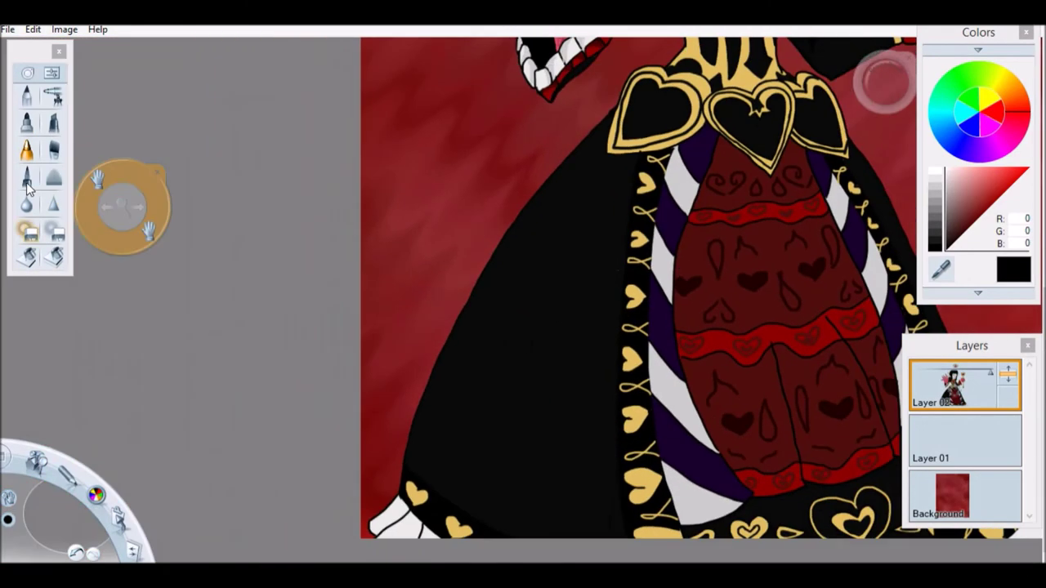
pyautogui.click(28, 258)
pyautogui.scroll(3, 597, 479)
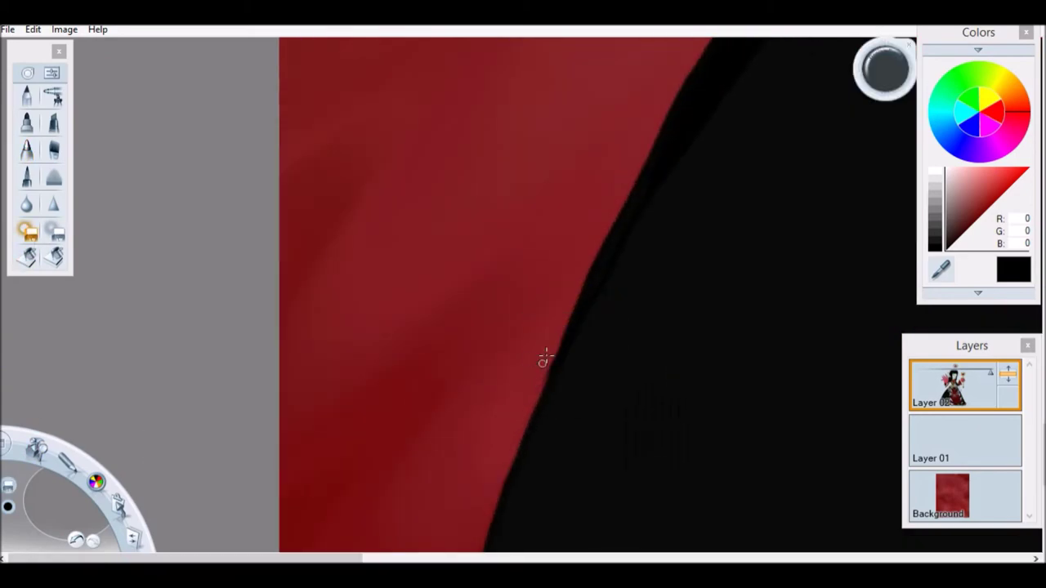
pyautogui.scroll(-3, 584, 306)
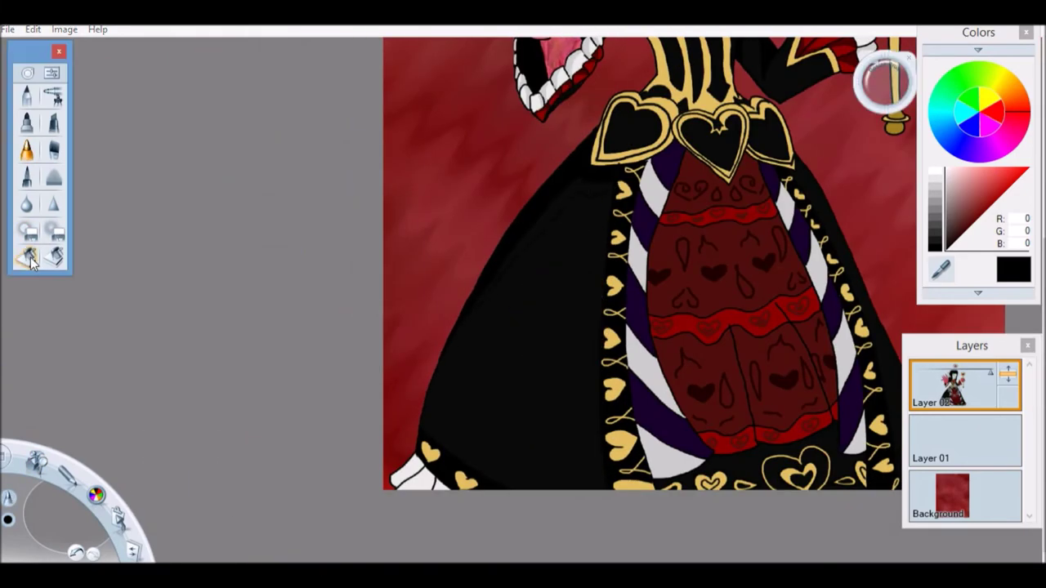
# Step: Shade the scepter side of the overskirt with pure black along its gold heart trim and hem
pyautogui.moveTo(788, 182); pyautogui.dragTo(526, 207)
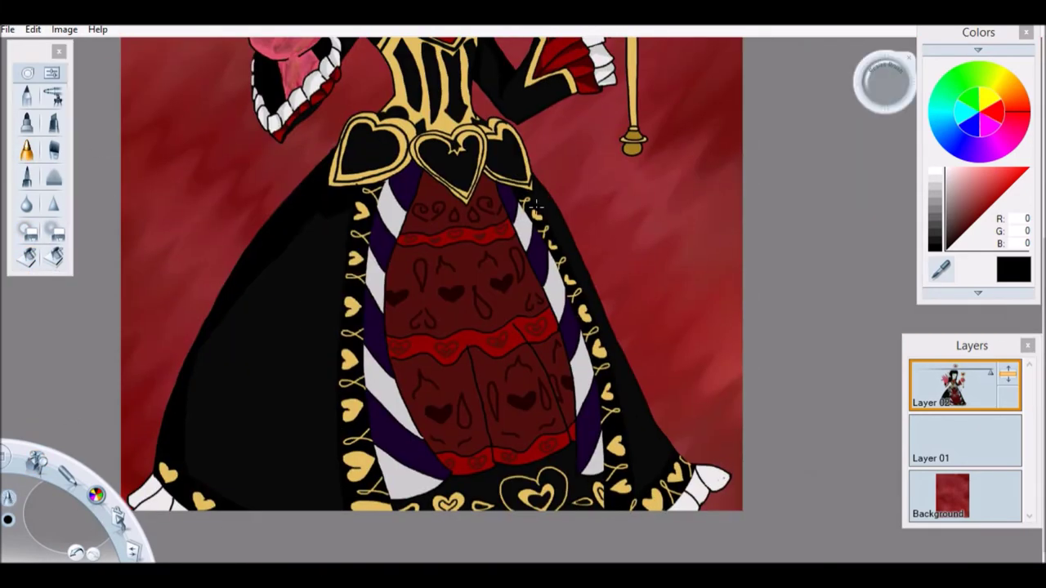
pyautogui.scroll(3, 584, 398)
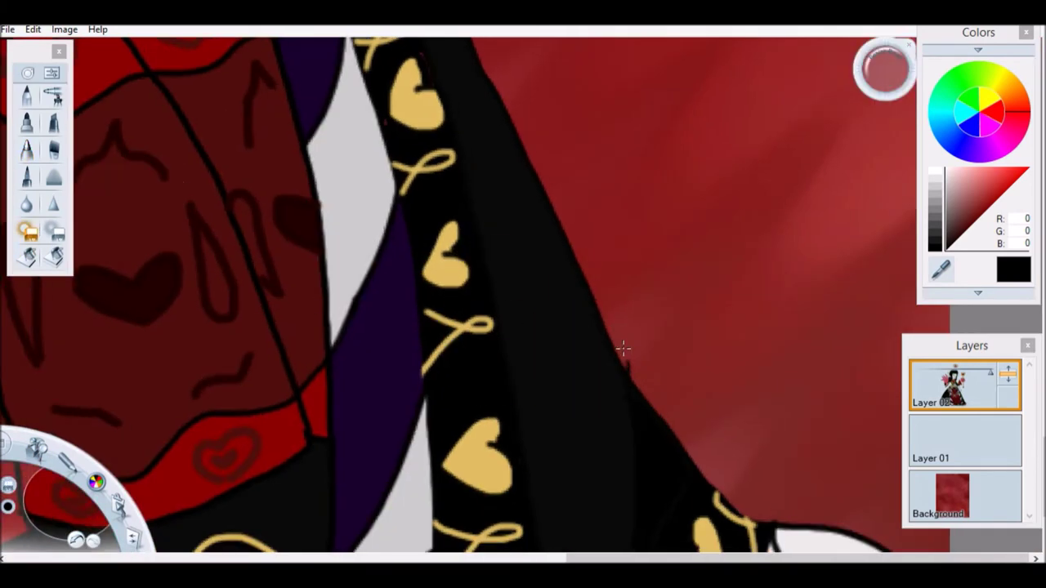
pyautogui.scroll(-3, 474, 214)
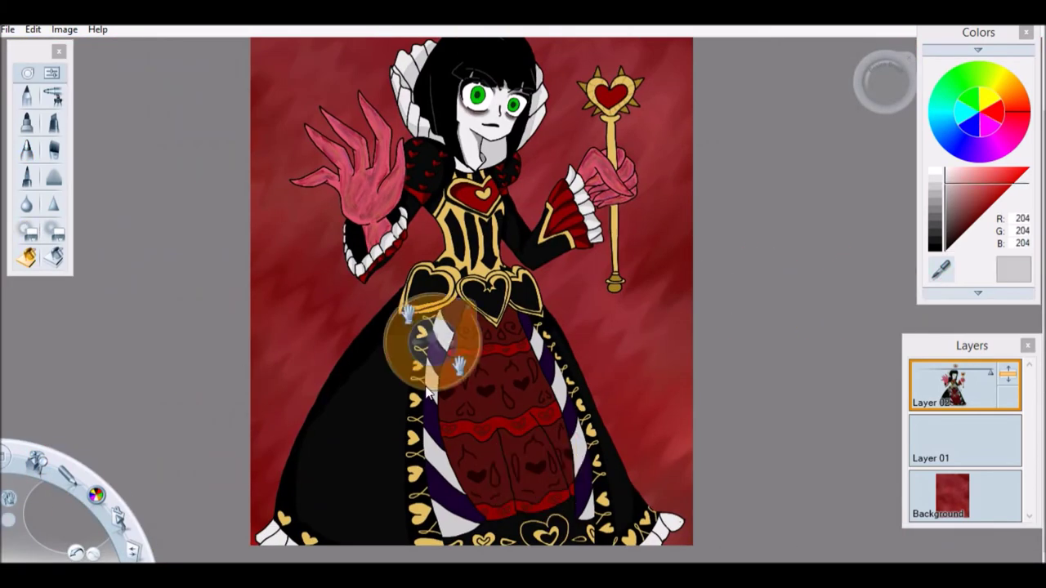
# Step: Shade the white ruffle at the gown's hem on the scepter side with light grey (RGB 204, 204, 204)
pyautogui.scroll(3, 302, 300)
pyautogui.hscroll(10, 612, 544)
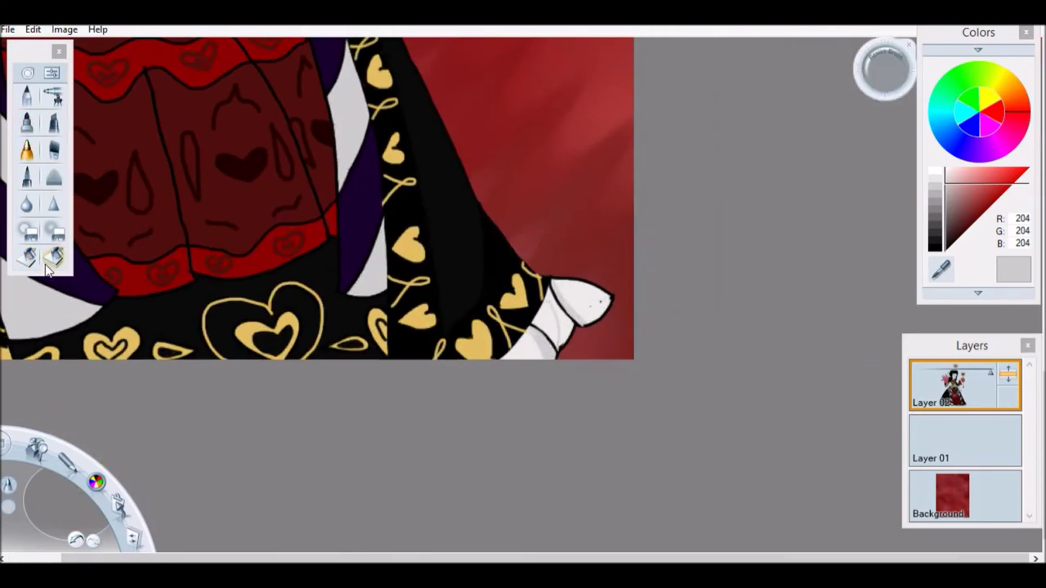
pyautogui.keyDown('alt'); pyautogui.click(590, 300); pyautogui.keyUp('alt')
# Step: Fill a pure black shadow on the dark hem directly beneath the red front panel
pyautogui.hscroll(-10, 313, 168)
pyautogui.keyDown('alt'); pyautogui.click(717, 330); pyautogui.keyUp('alt')
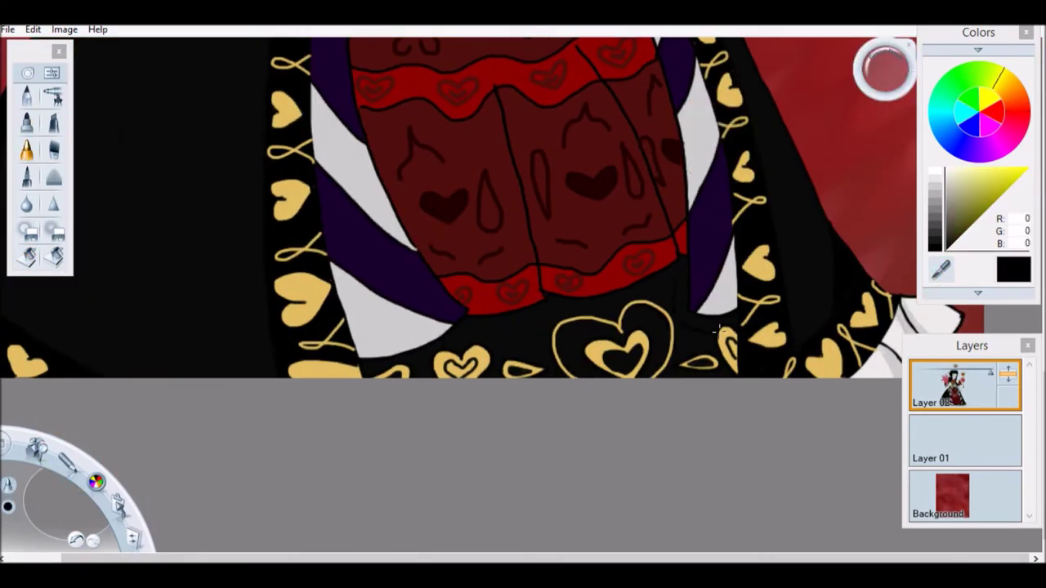
pyautogui.press('f')
pyautogui.click(454, 326)
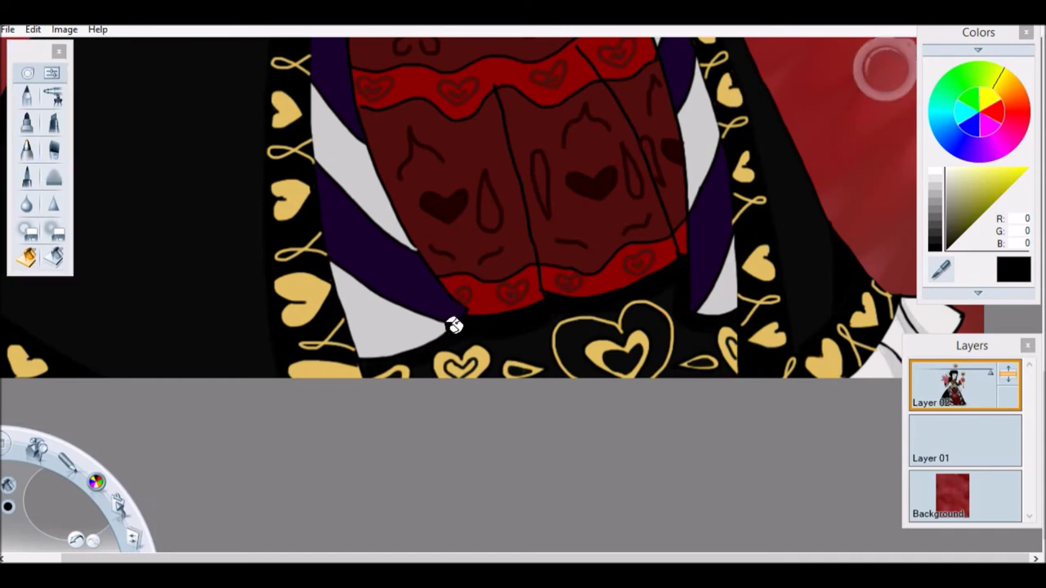
# Step: Shade the outer parts of the purple stripes beside the front panel with very dark purple (RGB 6, 0, 10)
pyautogui.scroll(5, 893, 247)
pyautogui.click(956, 249)
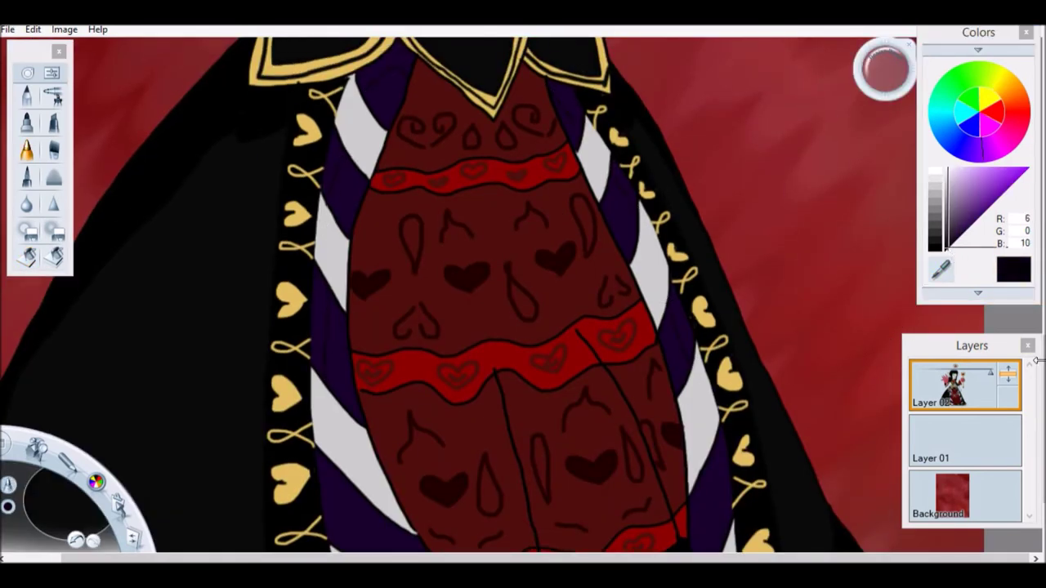
pyautogui.scroll(-3, 362, 452)
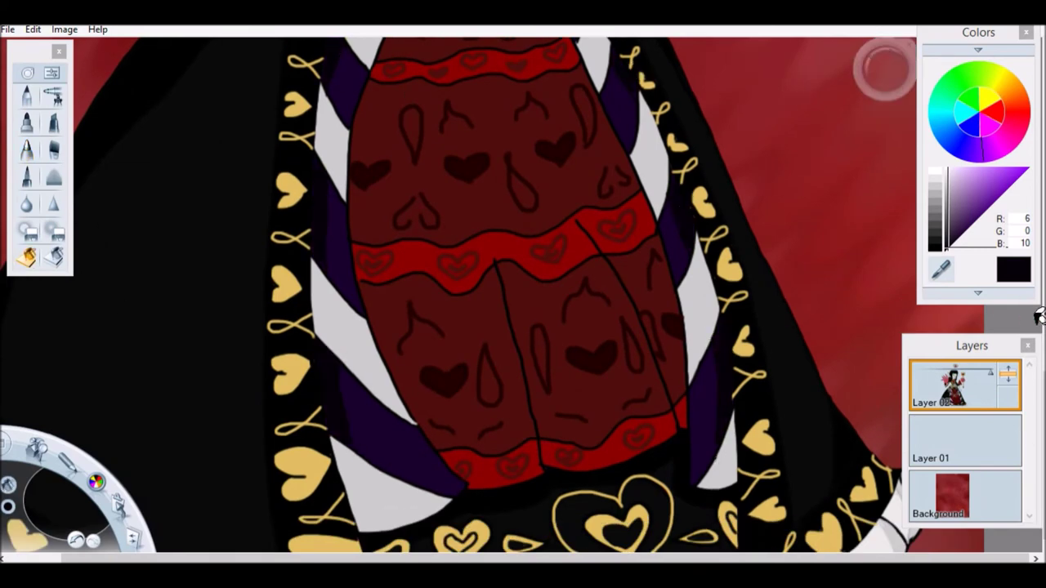
# Step: Outline and fill shadows on the white stripes on both sides of the front panel, using grey (RGB 121, 121, 121) for the outlines
pyautogui.scroll(7, 458, 306)
pyautogui.keyDown('alt'); pyautogui.click(593, 290); pyautogui.keyUp('alt')
pyautogui.keyDown('alt'); pyautogui.click(357, 236); pyautogui.keyUp('alt')
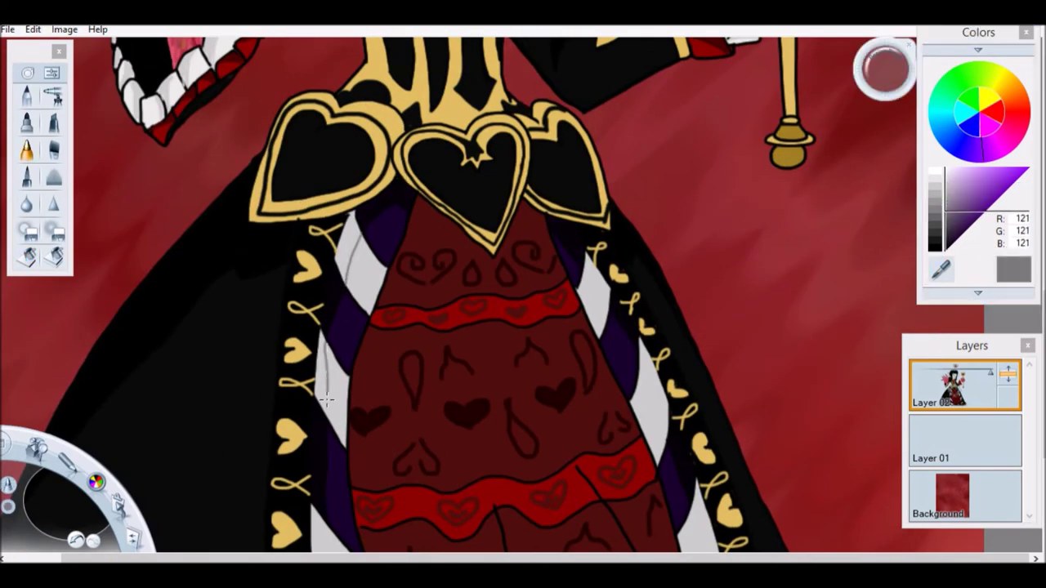
pyautogui.scroll(-7, 390, 296)
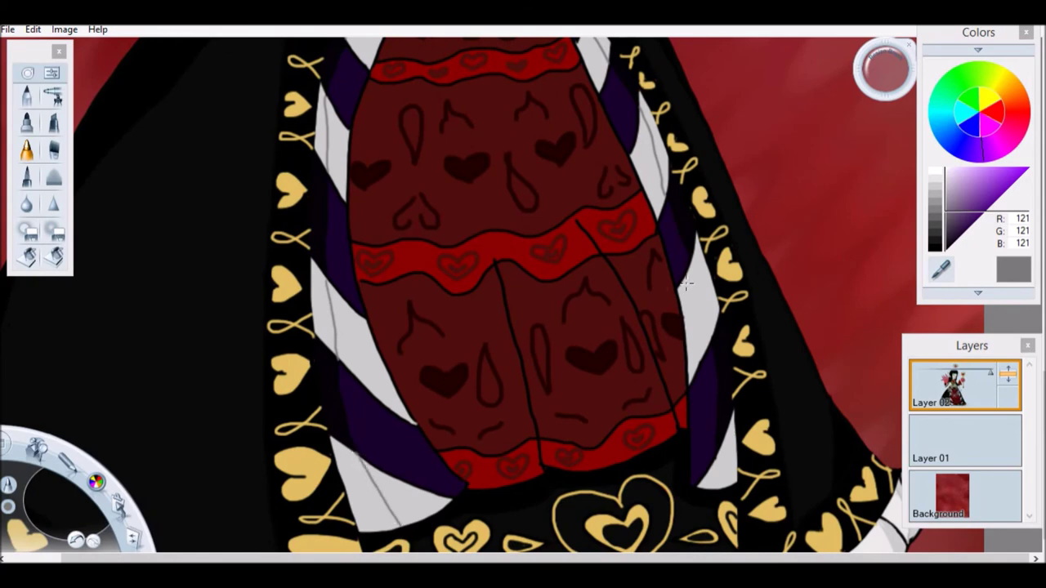
pyautogui.scroll(5, 612, 37)
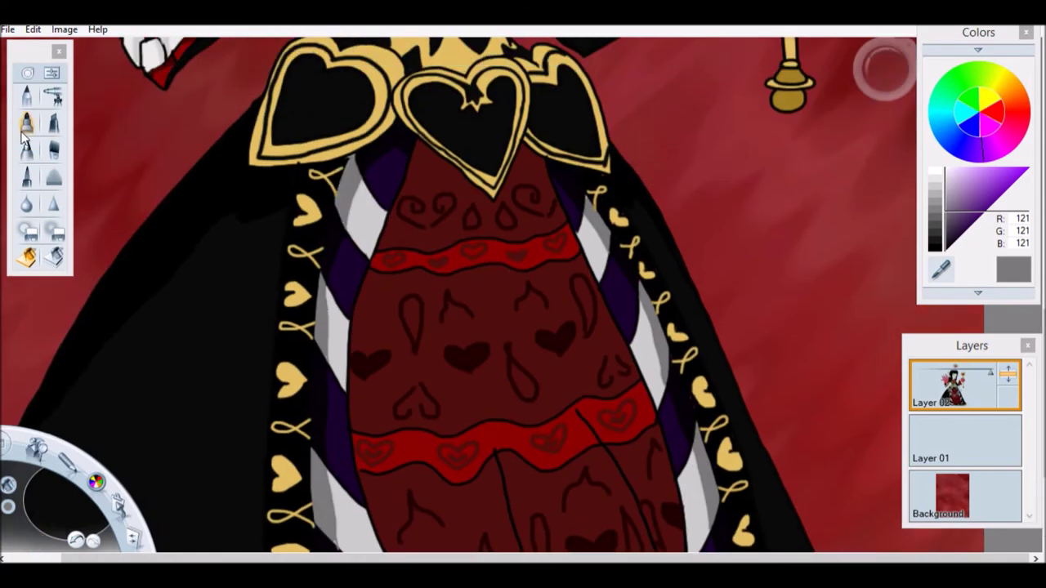
# Step: Shade the scepter's shaft above the hand and the collar under its heart with dark gold (RGB 118, 89, 12)
pyautogui.click(36, 450)
pyautogui.moveTo(448, 286); pyautogui.dragTo(931, 277)
pyautogui.keyDown('alt'); pyautogui.click(597, 292); pyautogui.keyUp('alt')
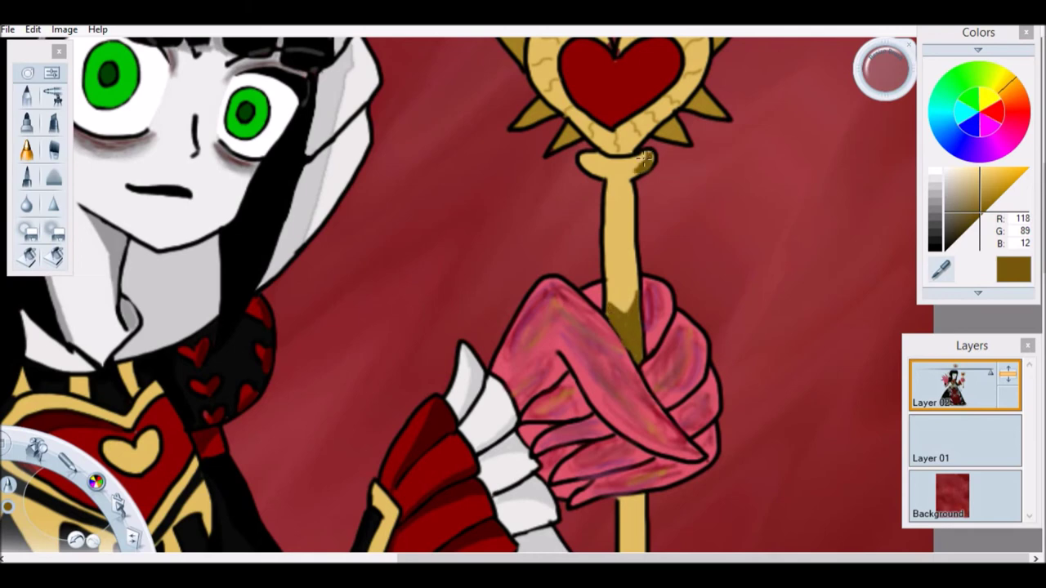
pyautogui.scroll(-8, 646, 159)
# Step: Shade around the studs on the crown's scepter-side arch and centre band, and the small gold heart, with dark gold (RGB 118, 89, 12)
pyautogui.scroll(20, 733, 291)
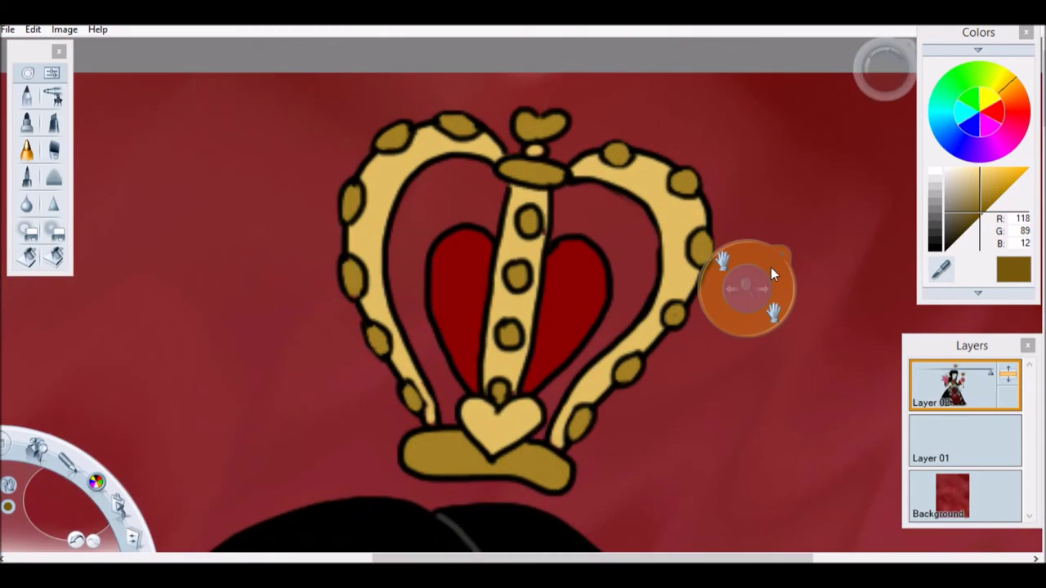
pyautogui.moveTo(577, 171); pyautogui.dragTo(630, 162)
pyautogui.moveTo(671, 196); pyautogui.dragTo(696, 273)
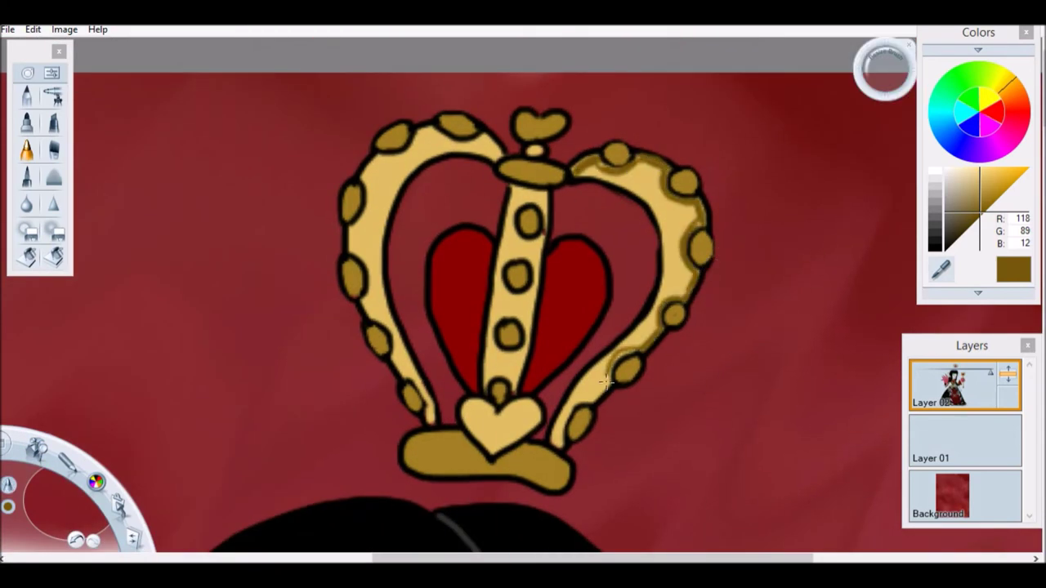
pyautogui.moveTo(536, 431); pyautogui.dragTo(524, 409)
pyautogui.moveTo(546, 204); pyautogui.dragTo(521, 321)
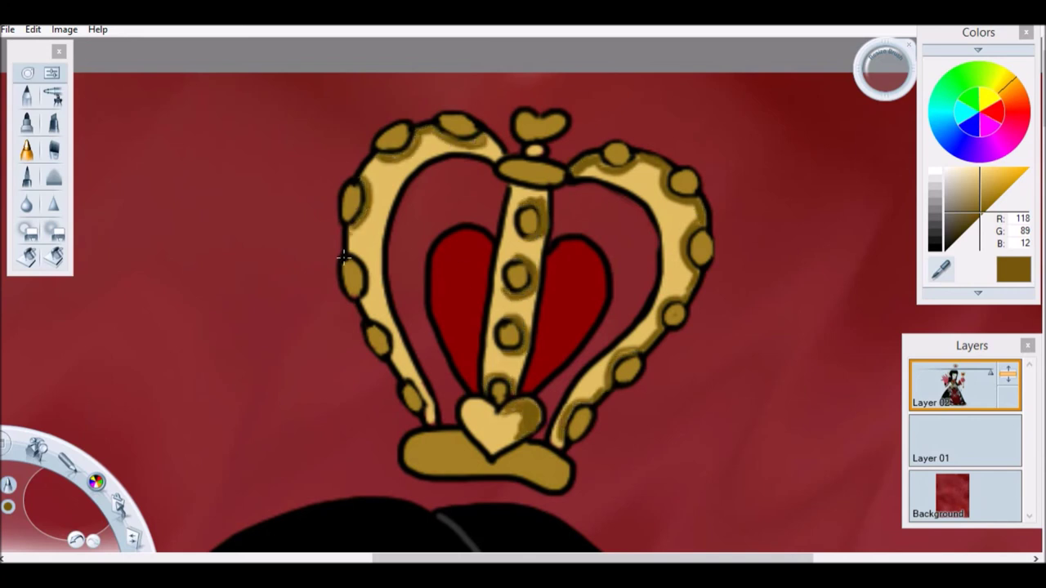
# Step: Shade around the studs on the crown's other arch and along its base band with the same dark gold
pyautogui.moveTo(362, 209); pyautogui.dragTo(380, 352)
pyautogui.moveTo(370, 314); pyautogui.dragTo(422, 385)
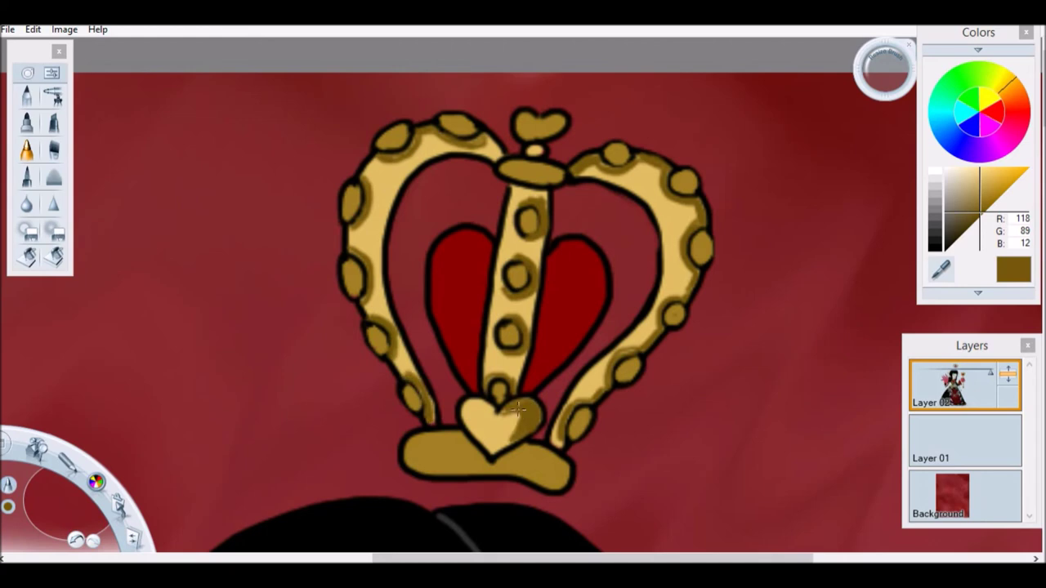
pyautogui.moveTo(547, 482); pyautogui.dragTo(501, 454)
# Step: Shade the red heart inside the crown with dark red (RGB 79, 0, 0)
pyautogui.keyDown('alt'); pyautogui.click(554, 278); pyautogui.keyUp('alt')
pyautogui.moveTo(466, 377)
pyautogui.mouseDown()
pyautogui.moveTo(545, 296)
pyautogui.moveTo(47, 415)
pyautogui.moveTo(516, 242)
pyautogui.moveTo(439, 271)
pyautogui.mouseUp()
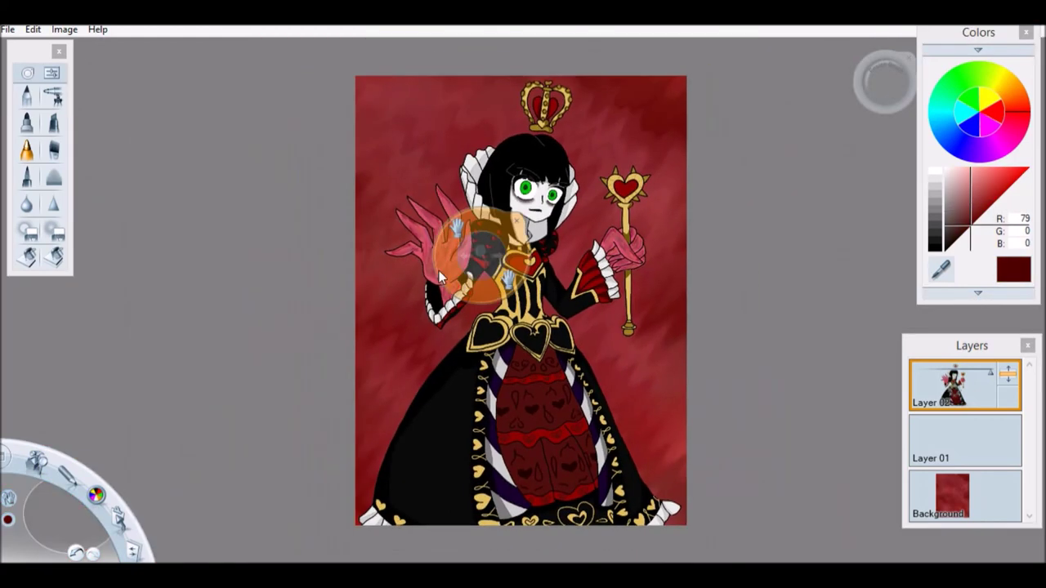
# Step: Save the finished artwork as a TIFF file in the Pictures folder
pyautogui.hotkey('ctrl', 'shift', 's')
pyautogui.click(57, 306)
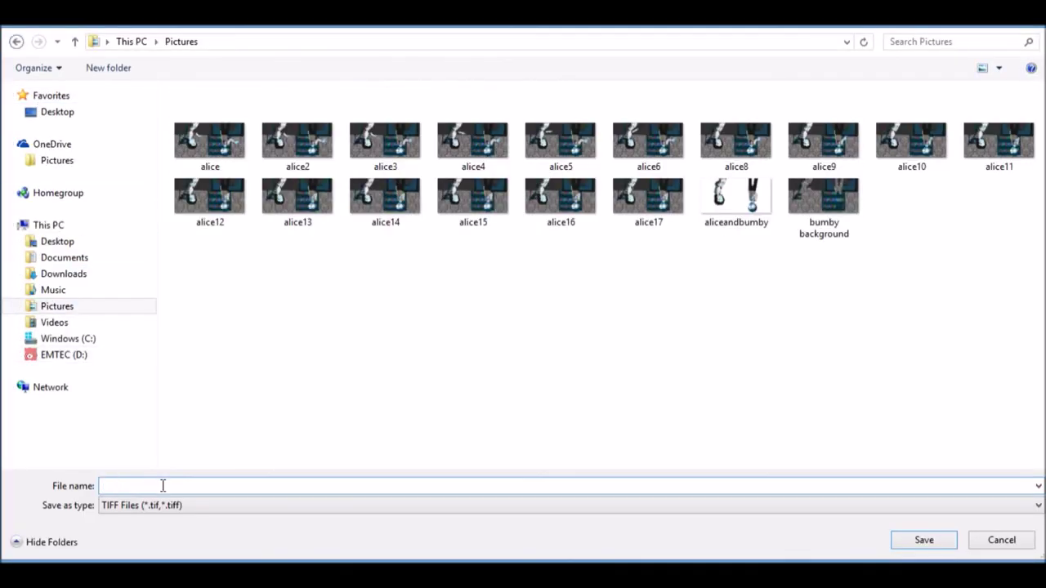
pyautogui.press('Return')
pyautogui.press('Return')
pyautogui.click(8, 28)
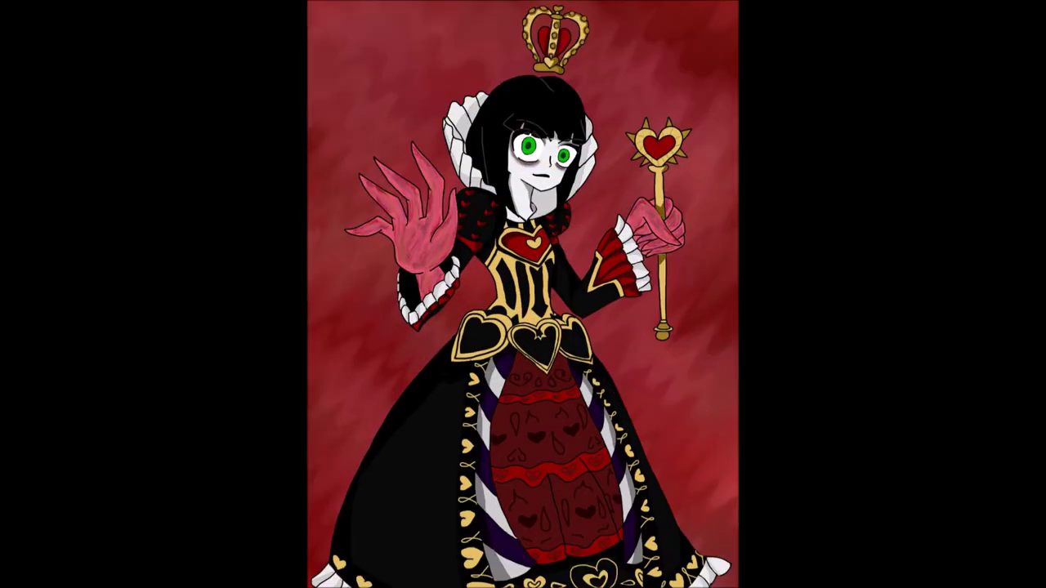